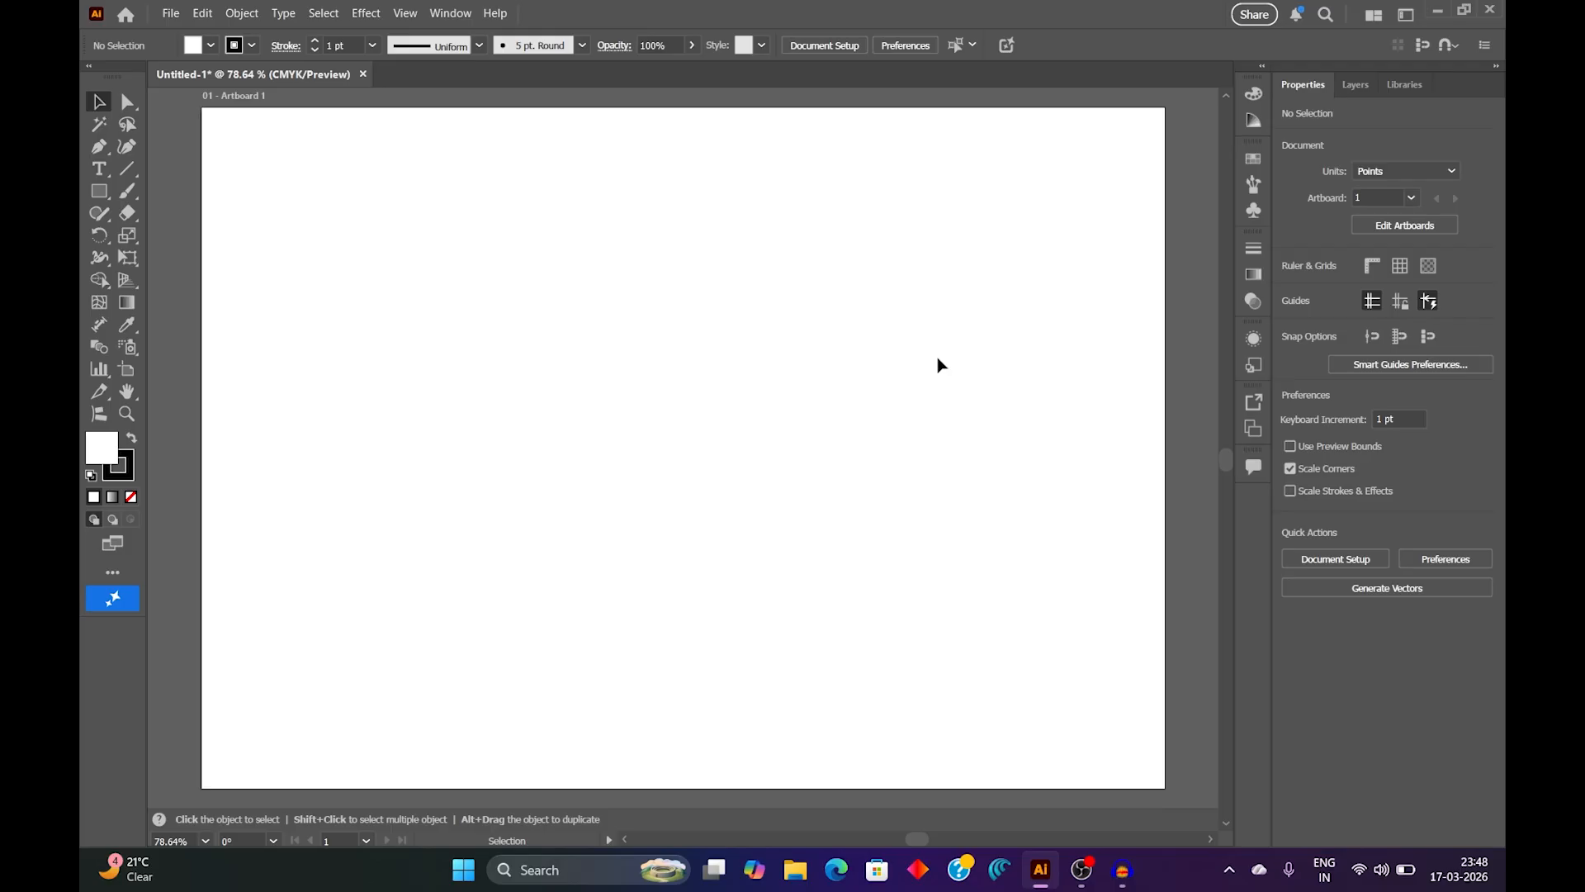
# Step: Display the Character panel and expand it to show its full set of options
pyautogui.click(463, 14)
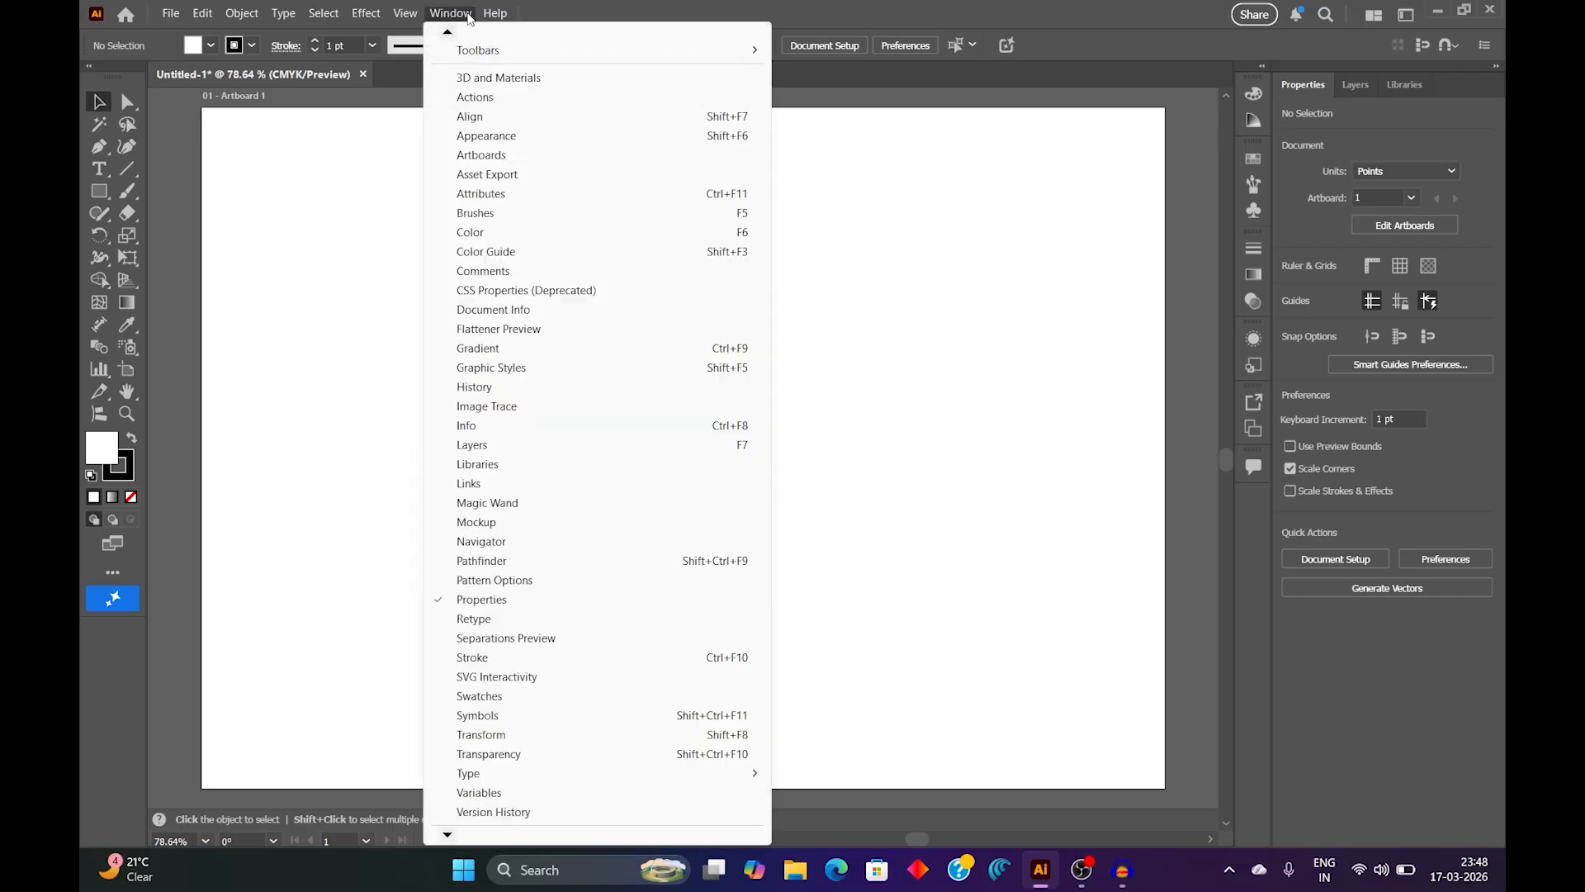
pyautogui.moveTo(499, 778)
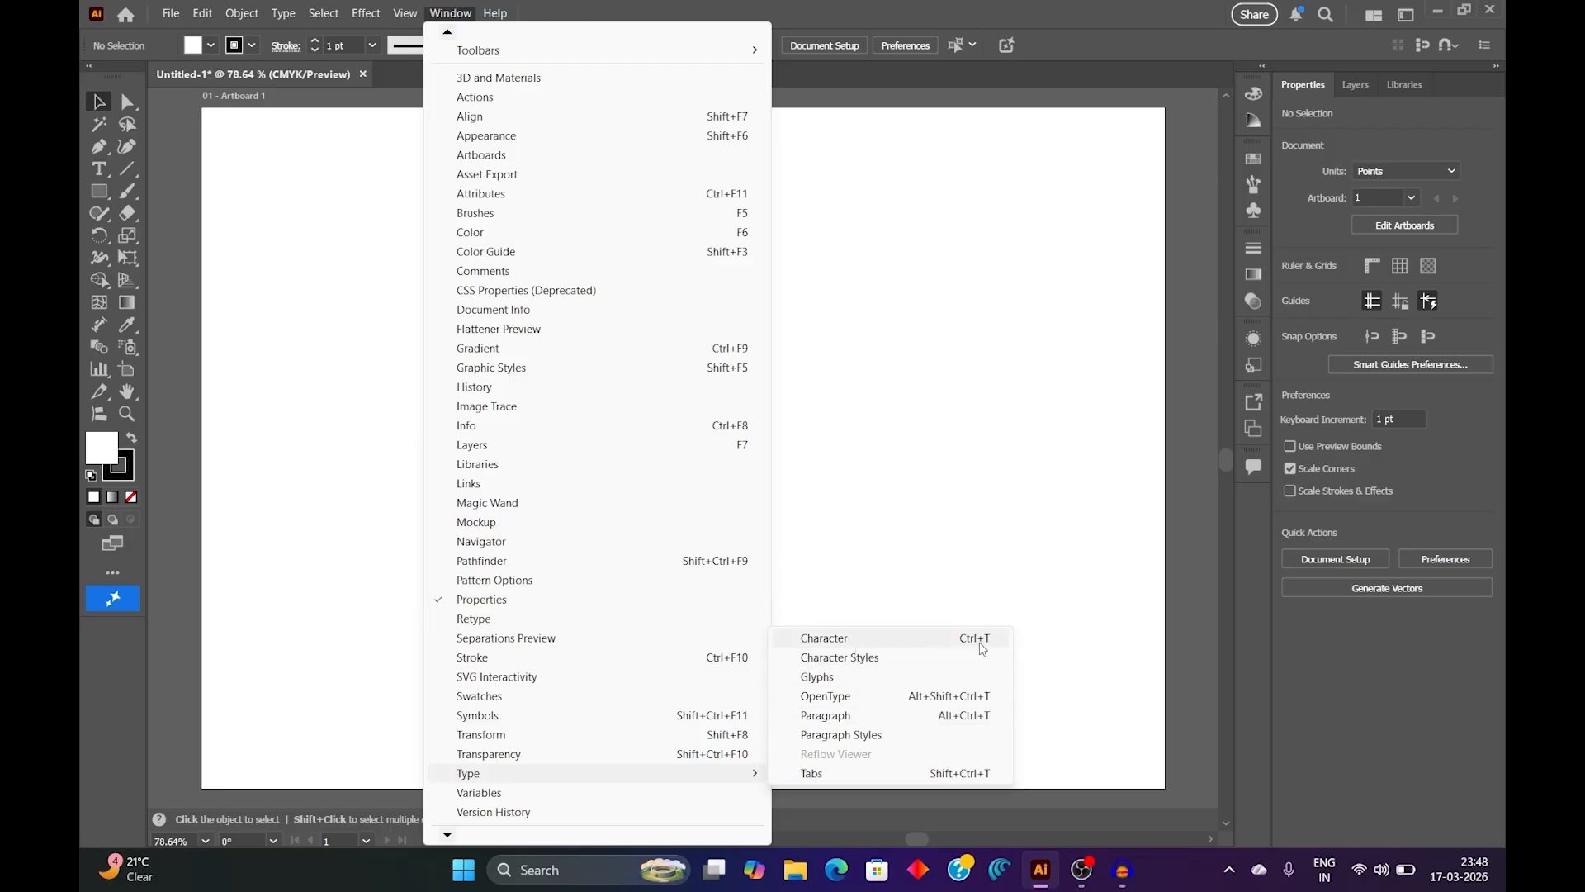
pyautogui.click(883, 642)
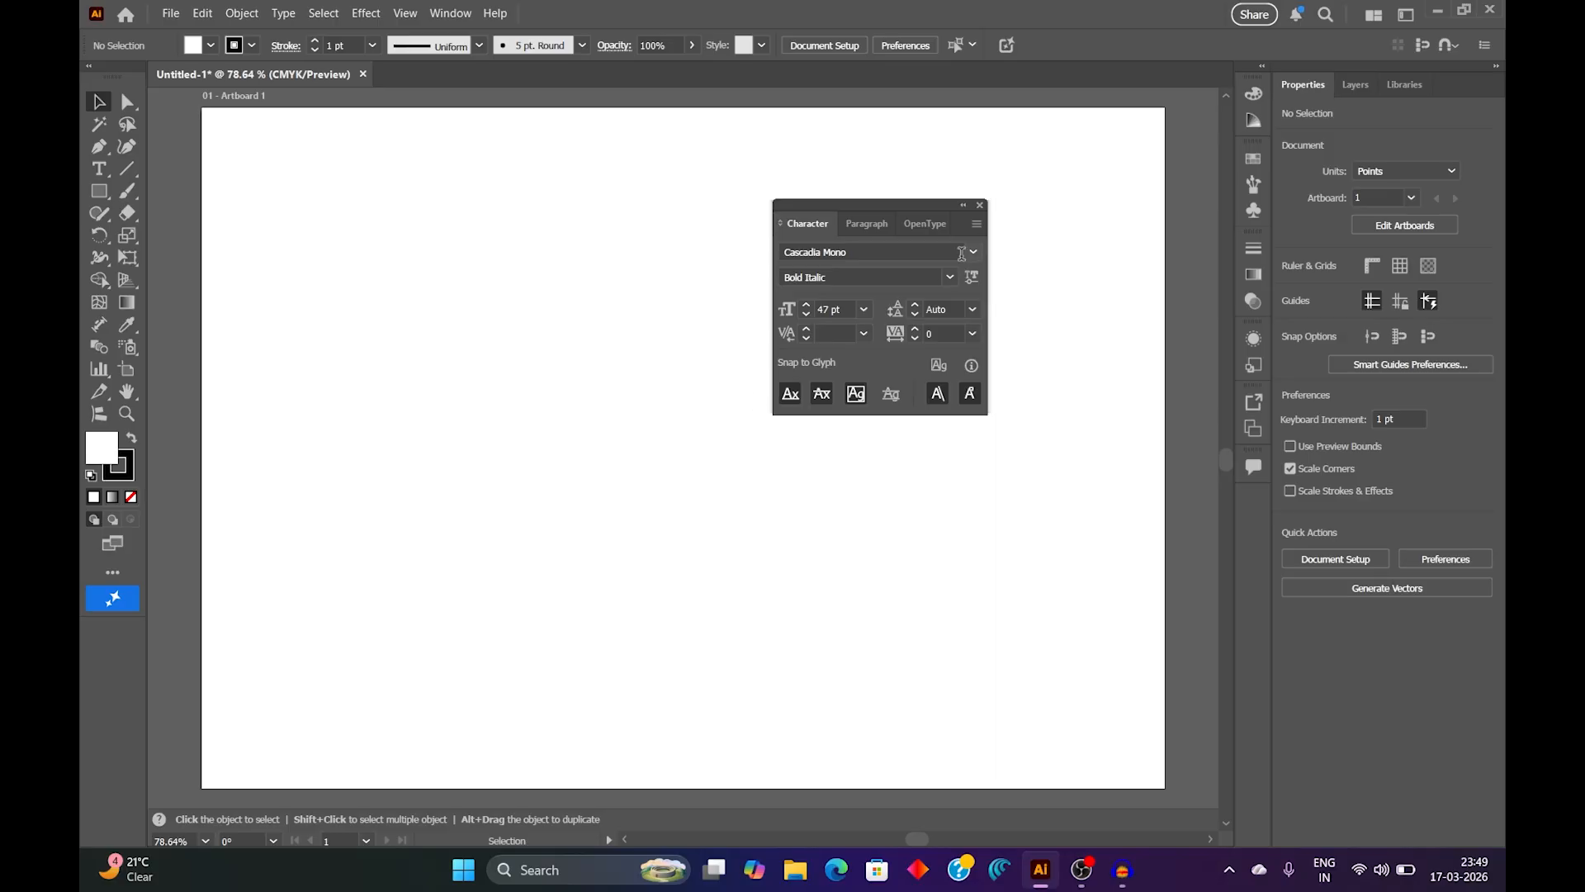
pyautogui.click(977, 226)
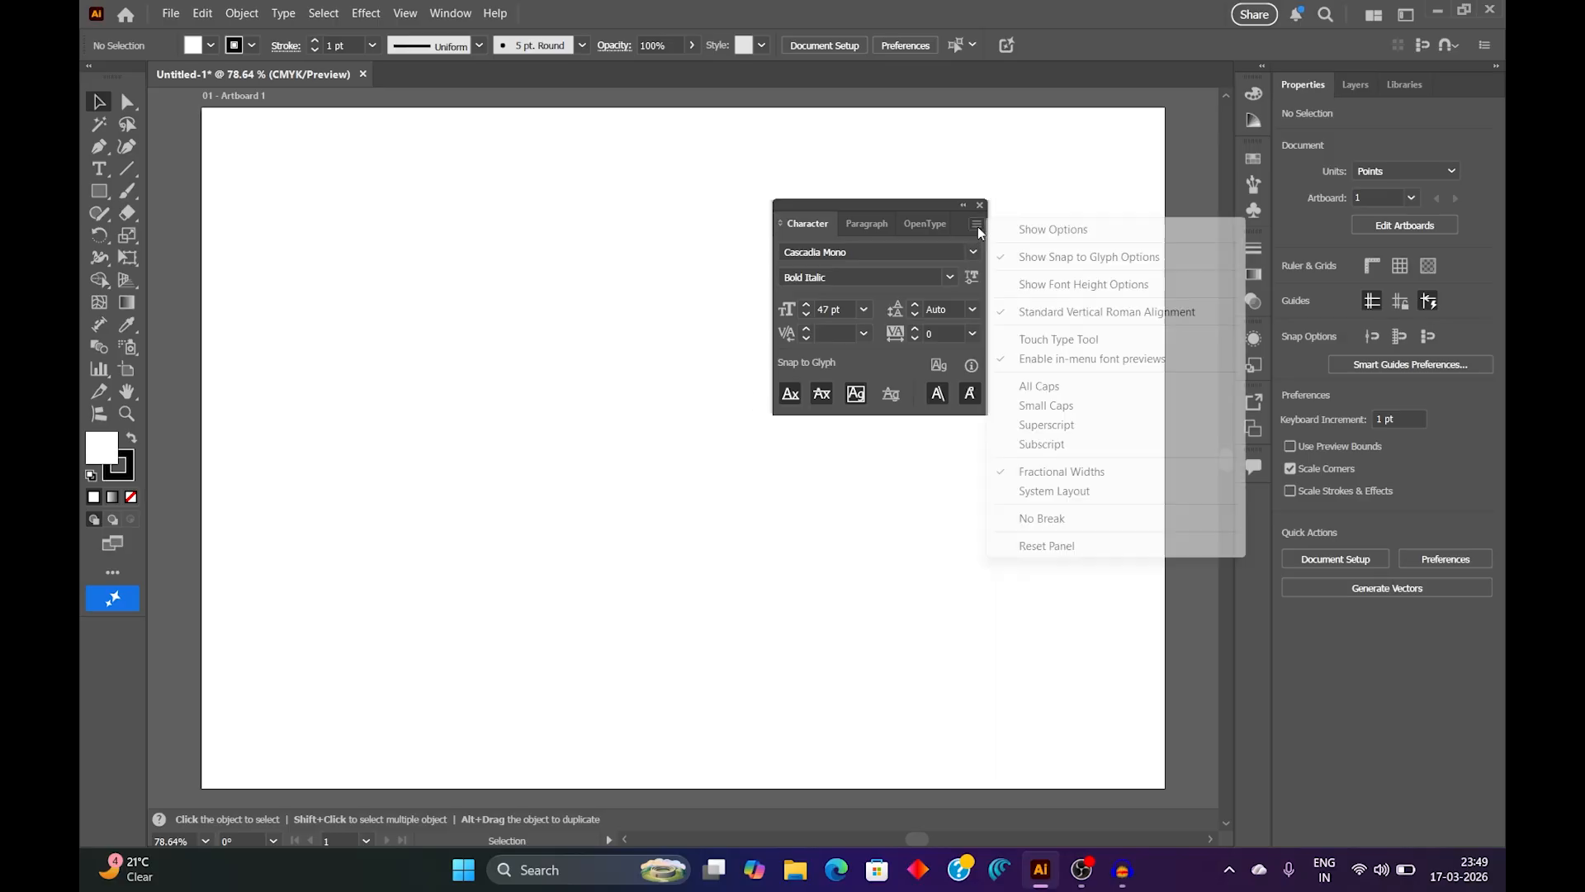
pyautogui.click(1097, 239)
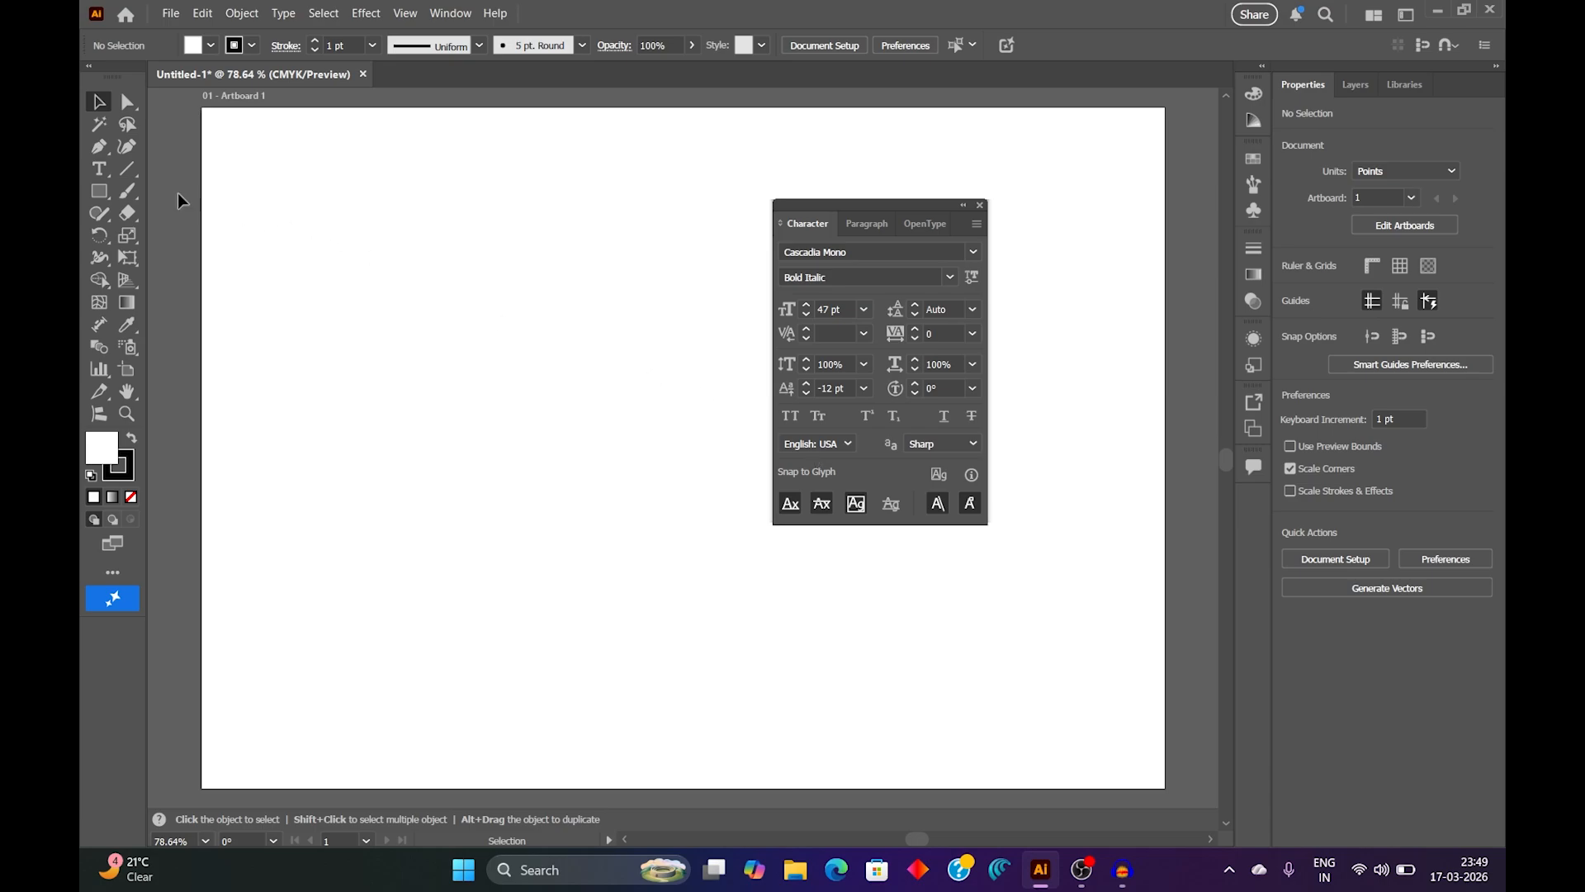
# Step: Place a line of "Lorem ipsum" placeholder point text on the upper part of the artboard and move the Character panel clear of it
pyautogui.click(103, 174)
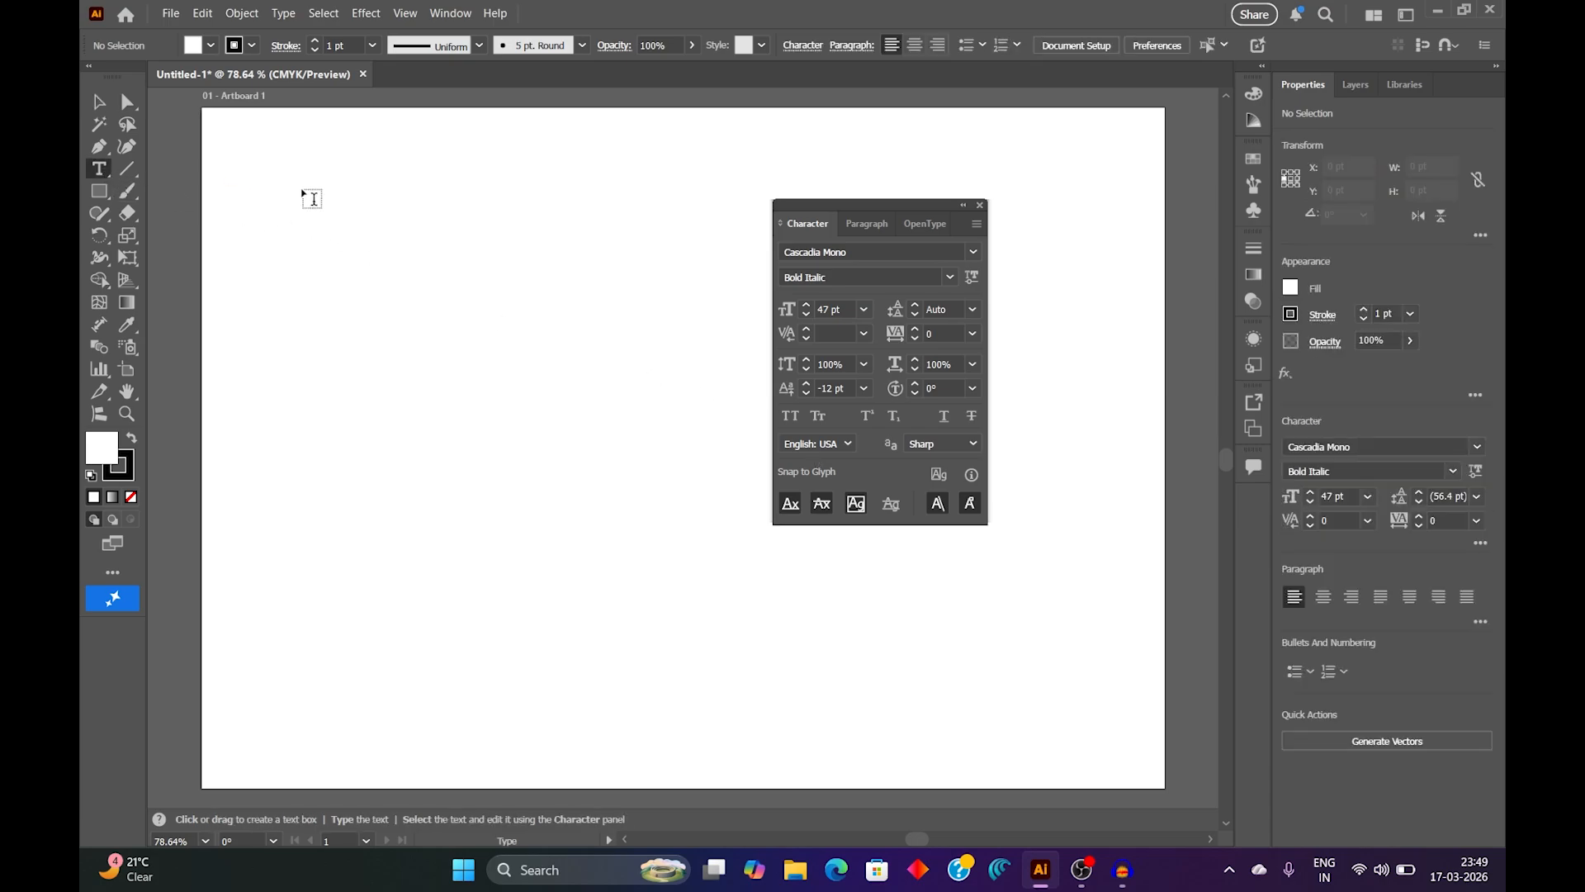
pyautogui.click(430, 292)
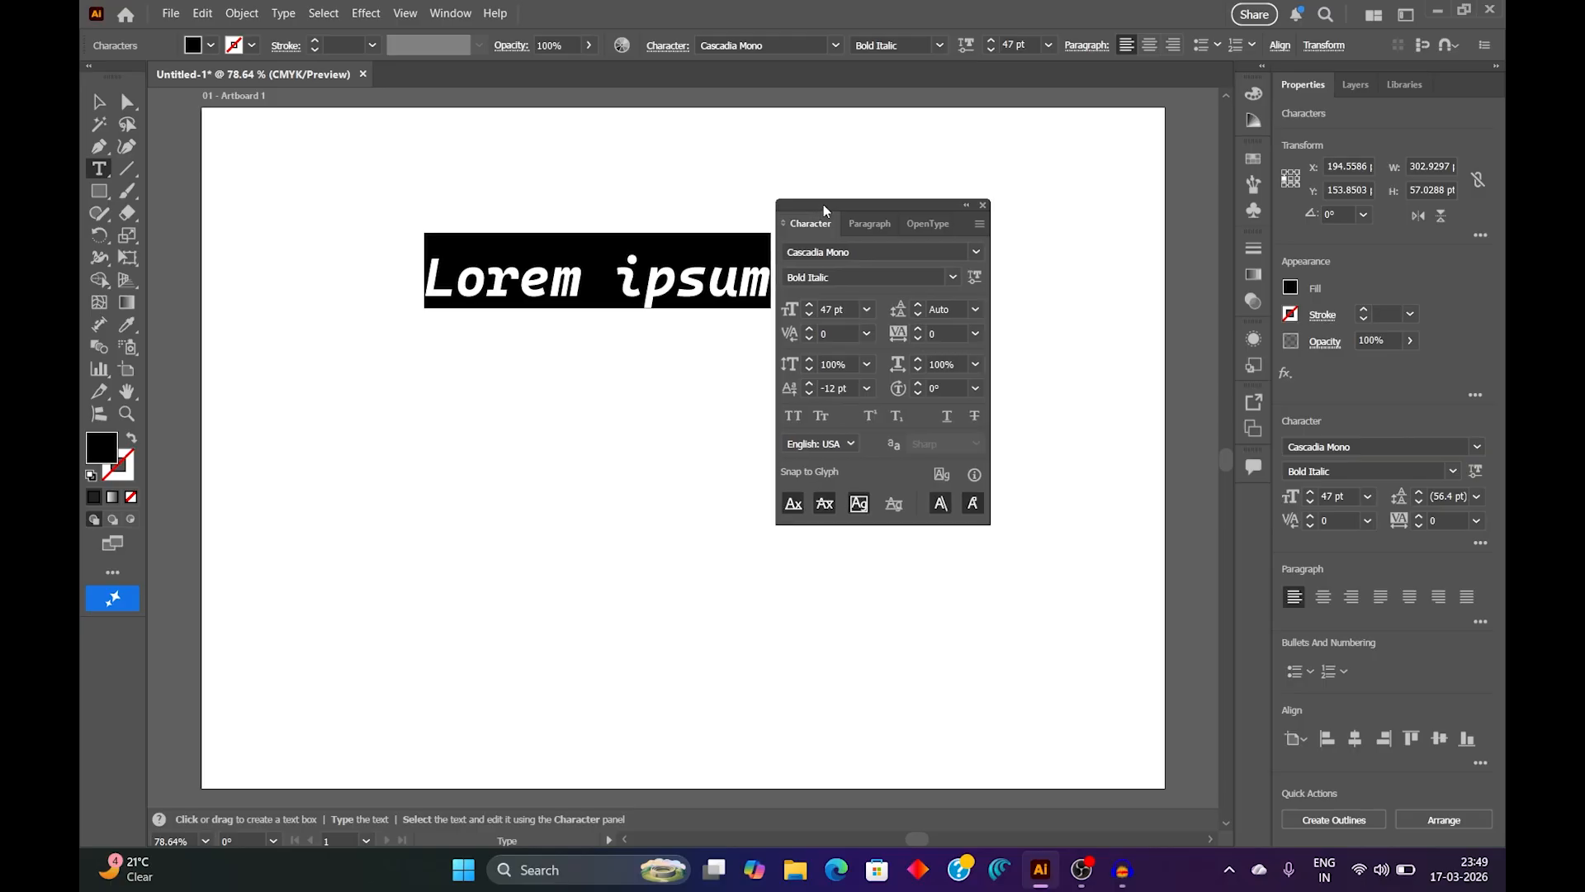
pyautogui.moveTo(811, 223); pyautogui.dragTo(858, 226)
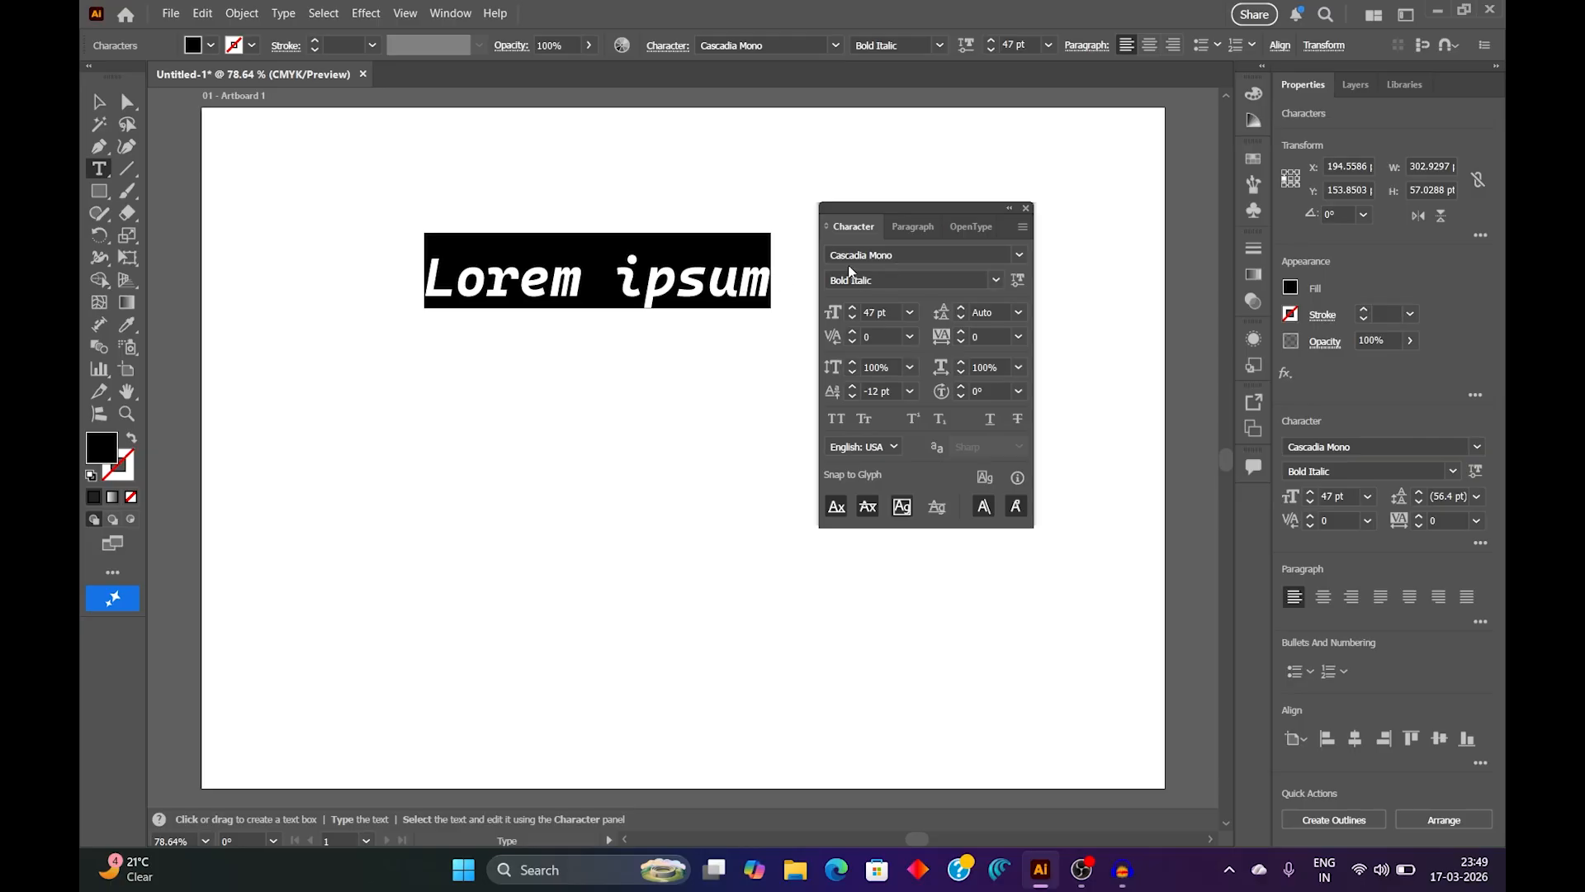
# Step: Change the font family of the selected placeholder text to Arial
pyautogui.click(1022, 258)
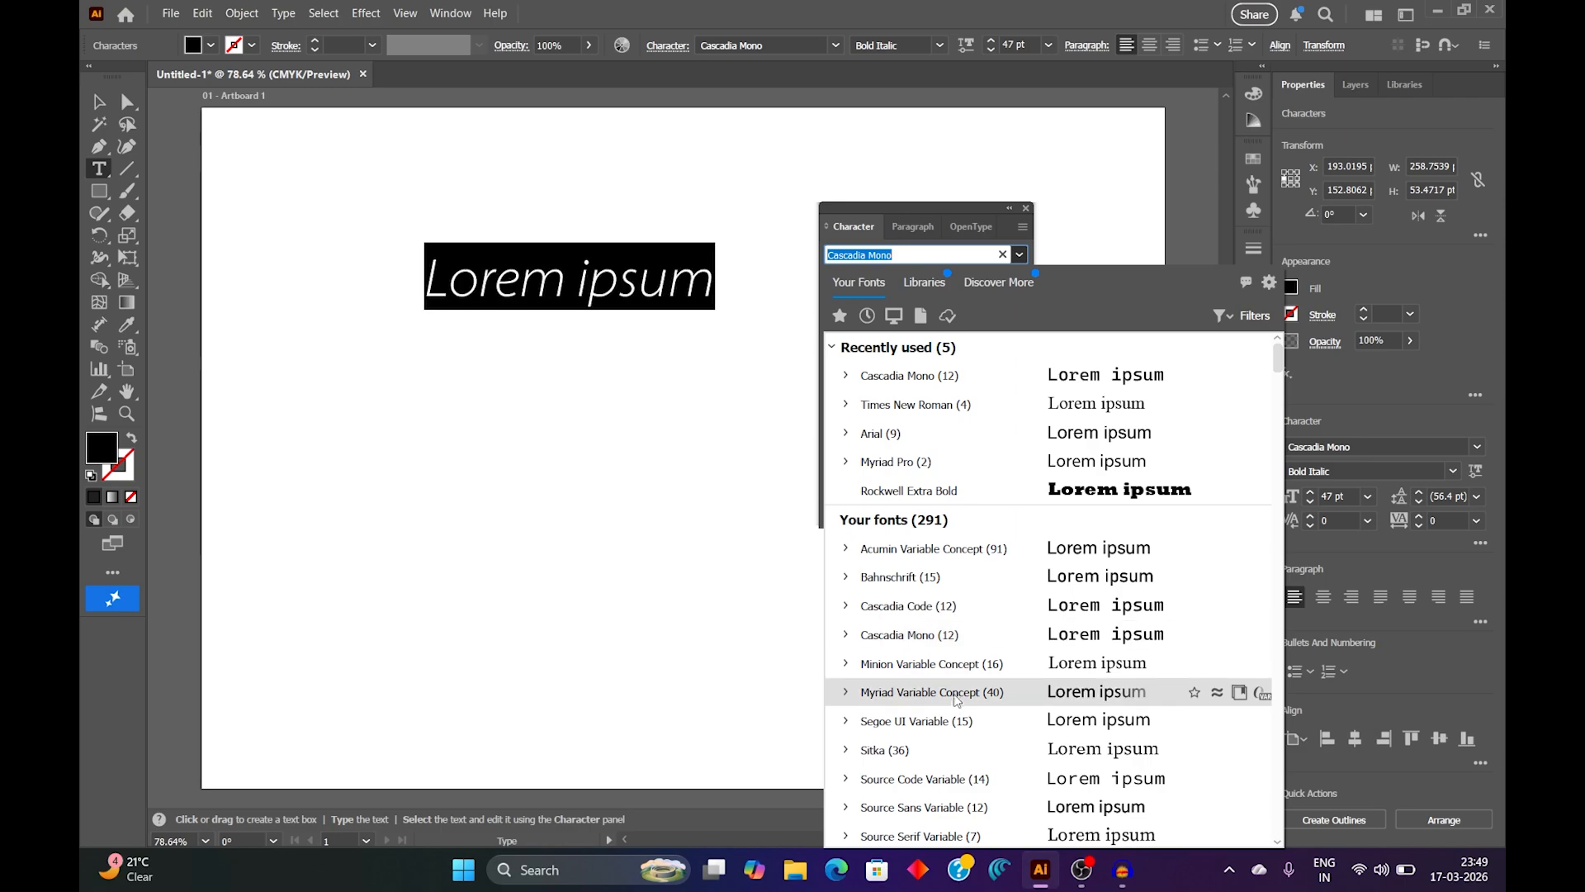
pyautogui.scroll(-1, 957, 695)
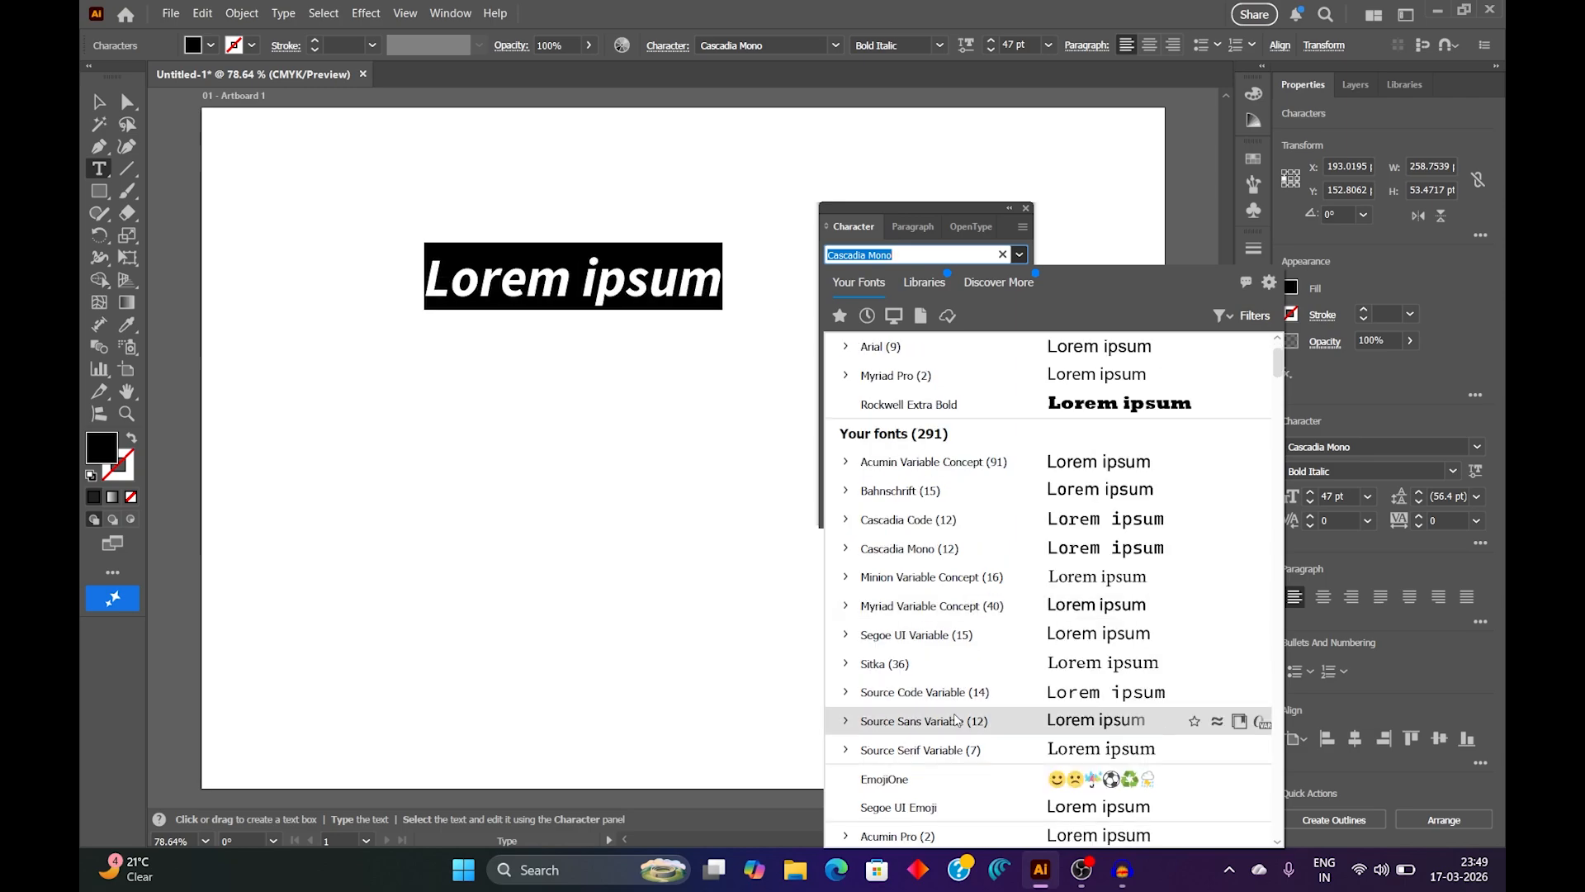
pyautogui.scroll(-4, 955, 720)
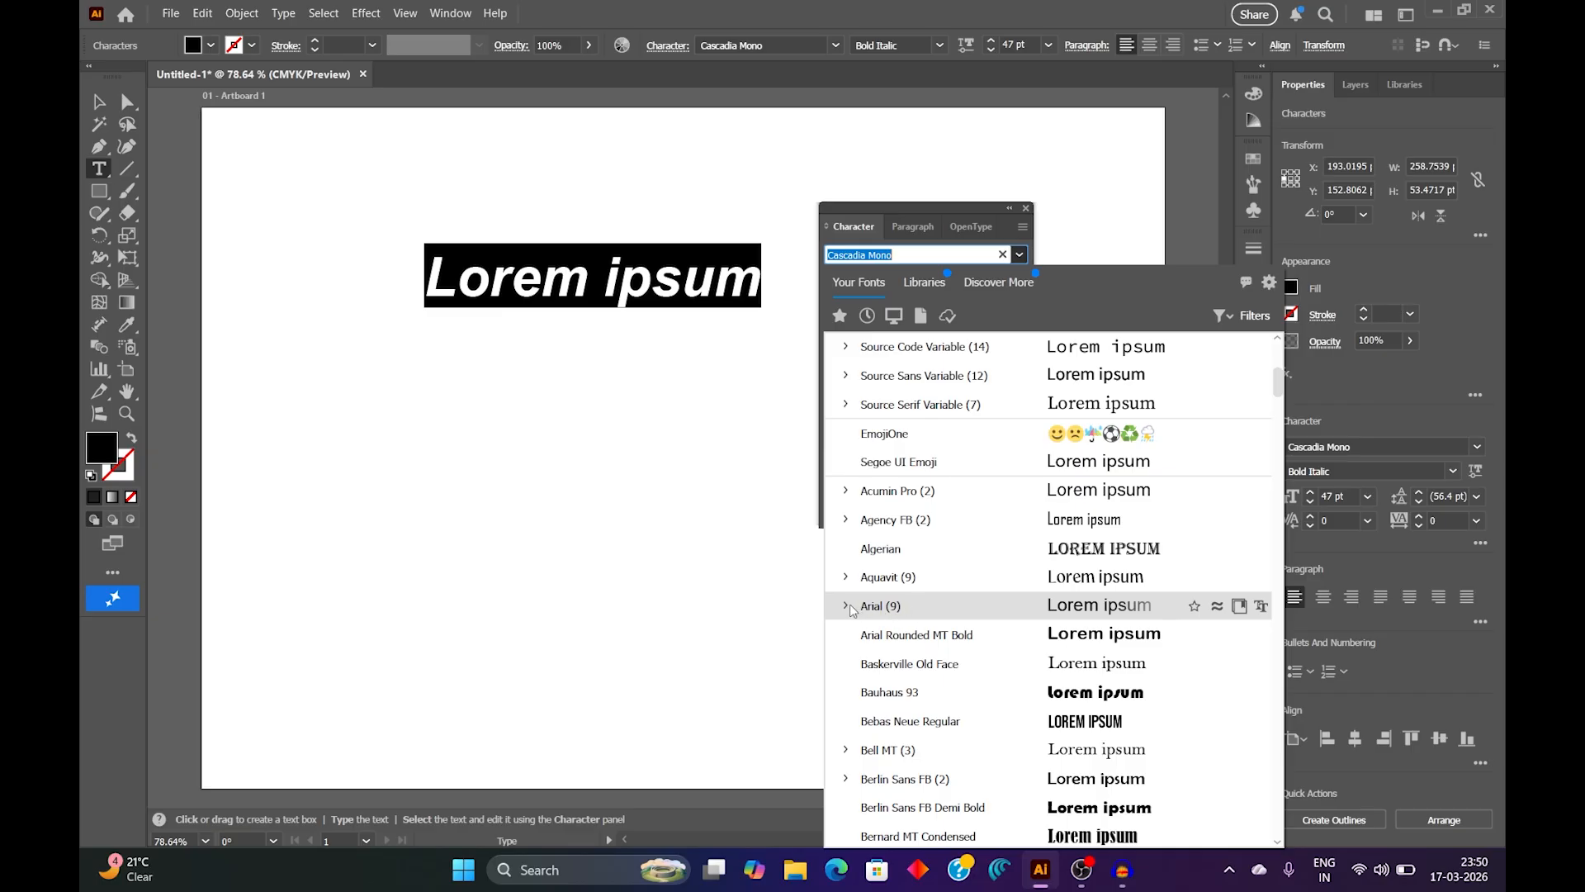
pyautogui.click(846, 607)
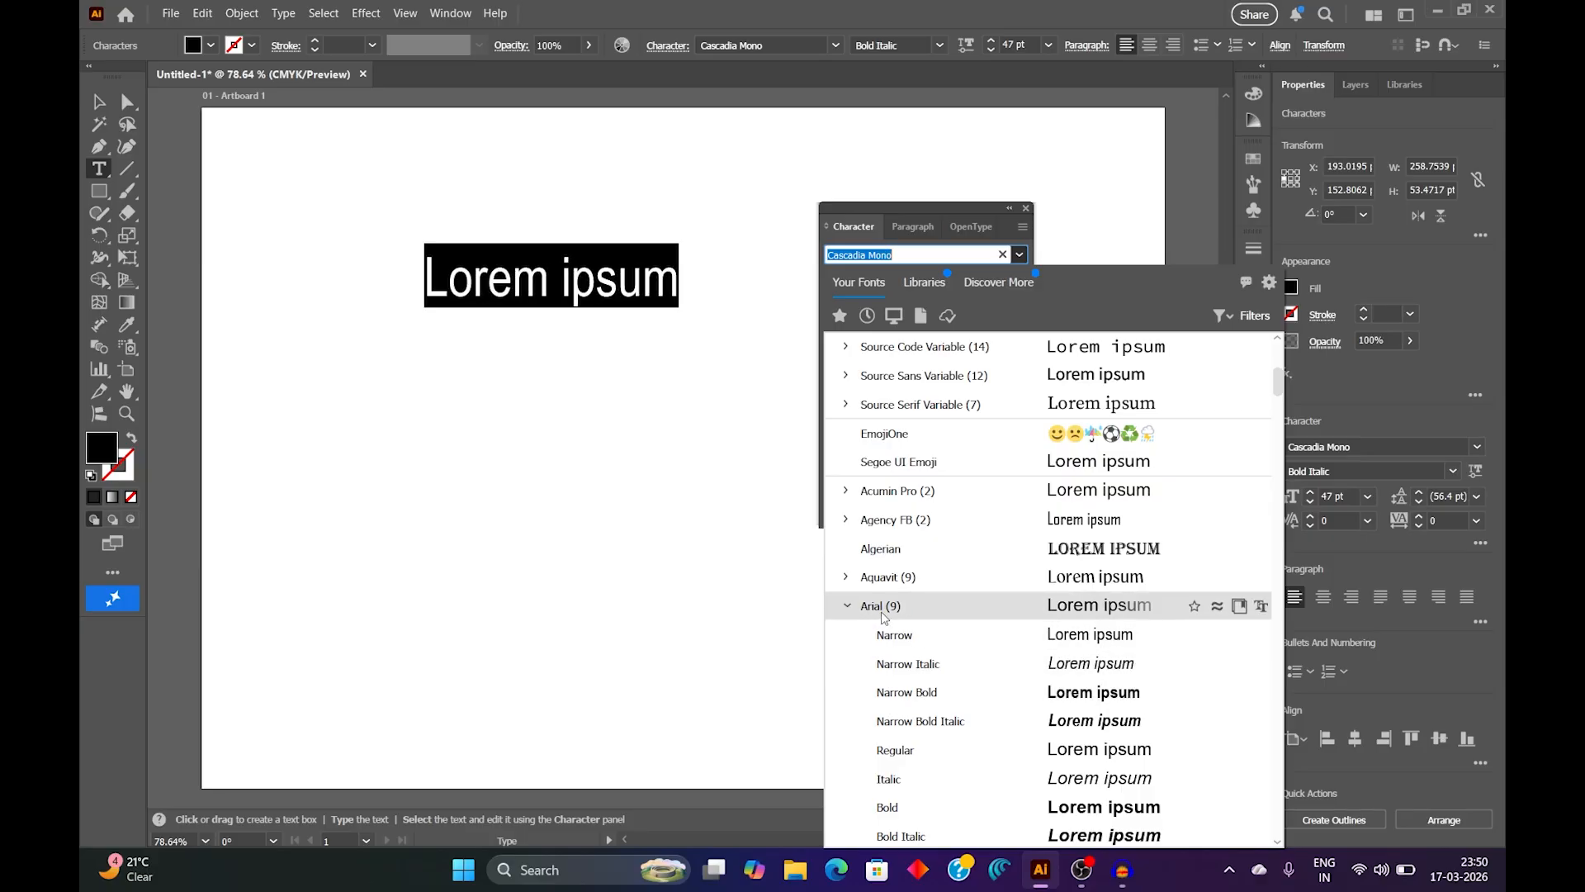
pyautogui.click(909, 613)
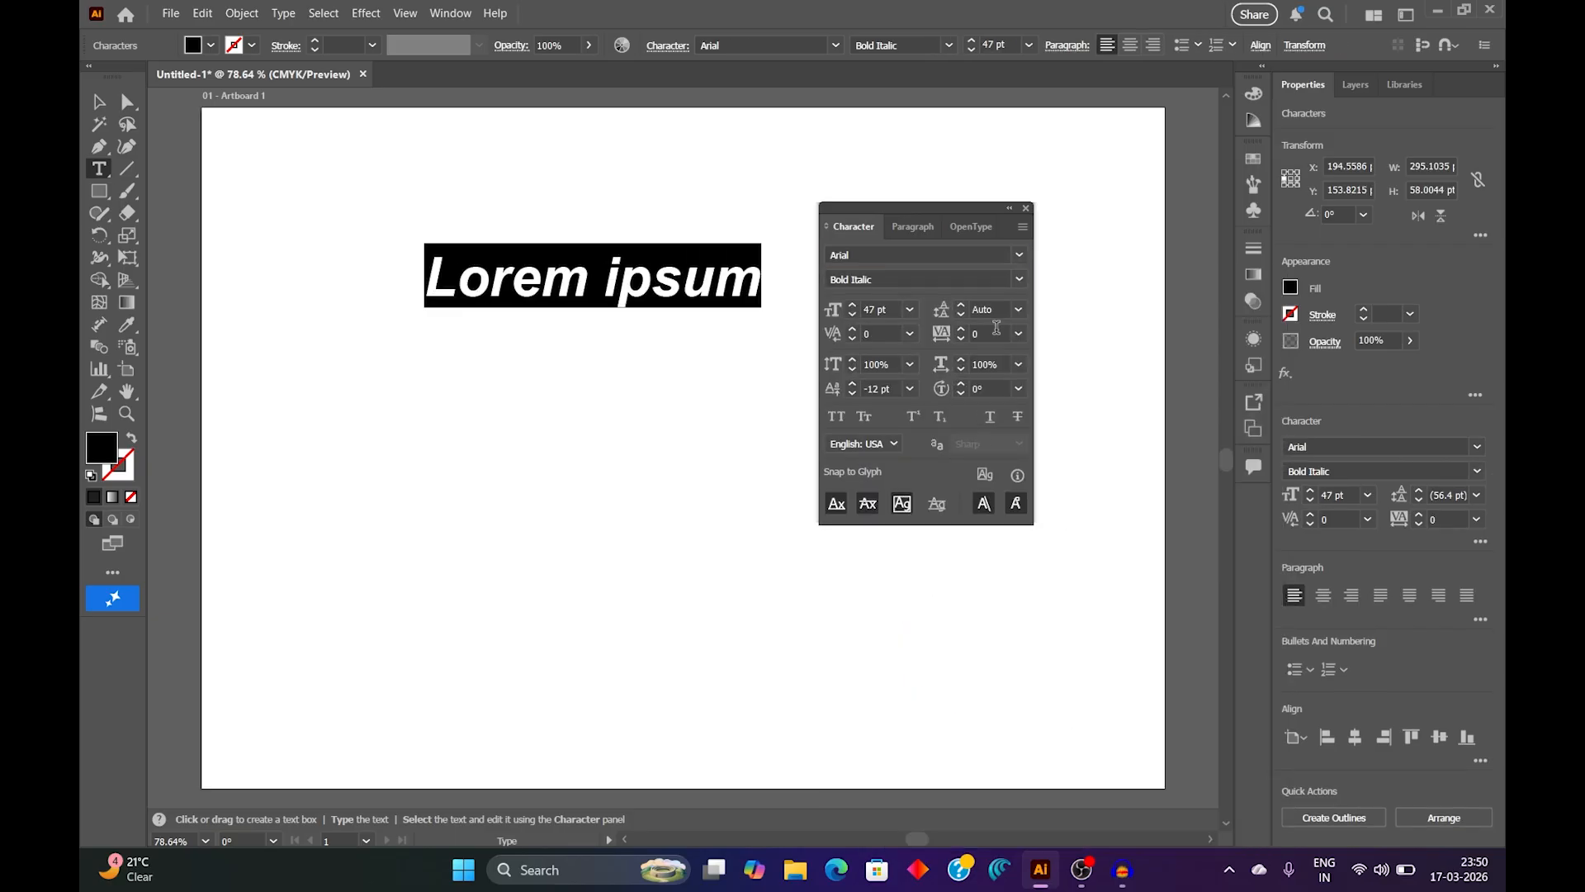
# Step: Set the font style of the selected Arial text to Bold
pyautogui.click(1020, 255)
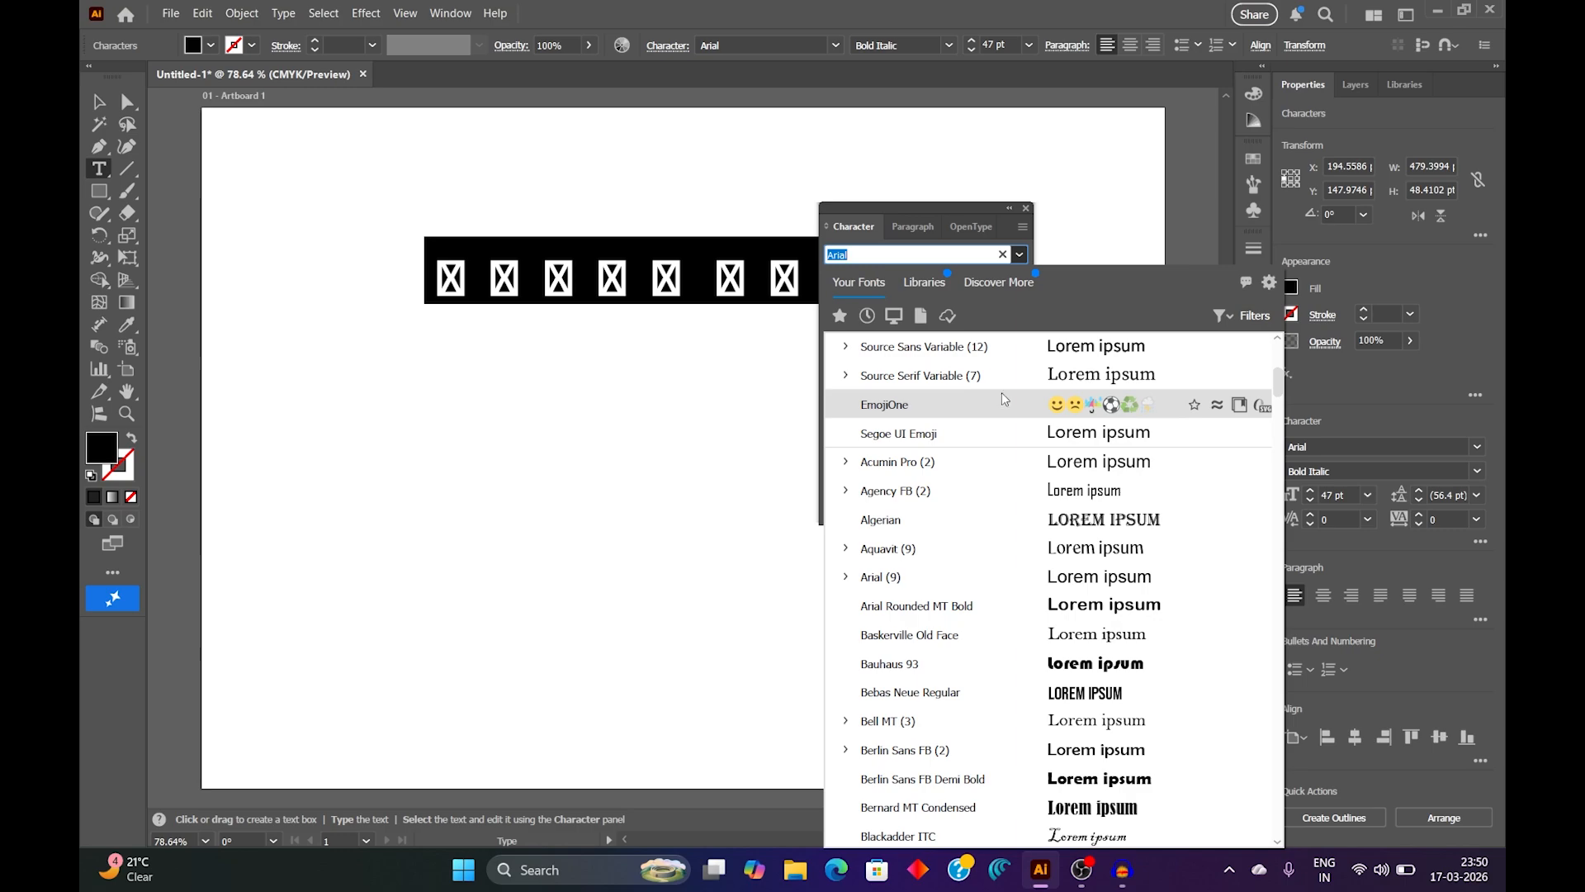
pyautogui.click(1017, 237)
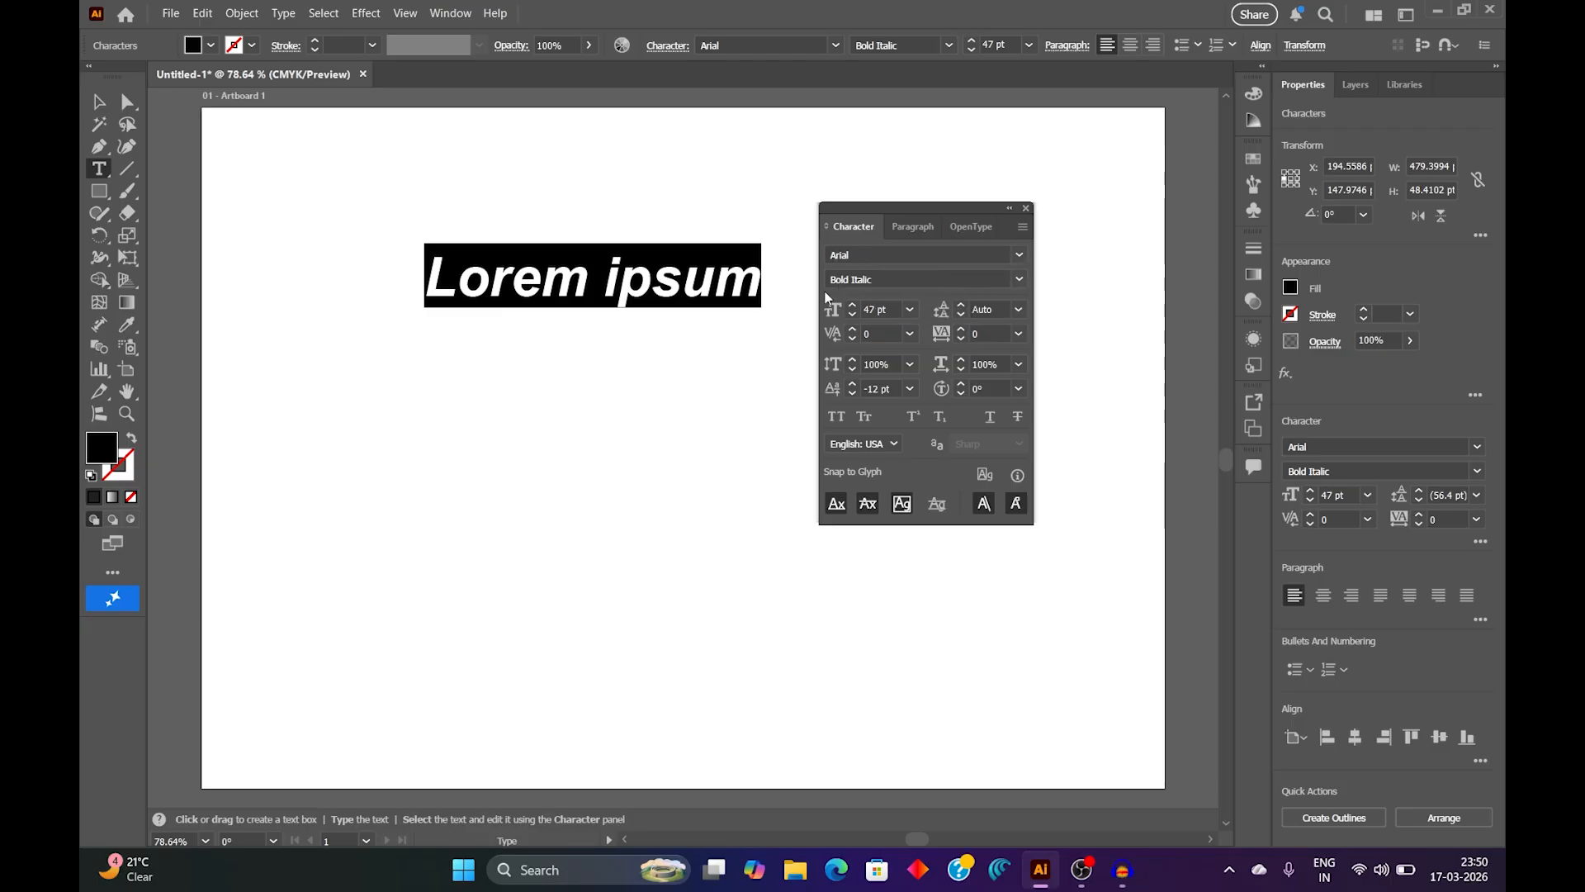
pyautogui.click(1020, 280)
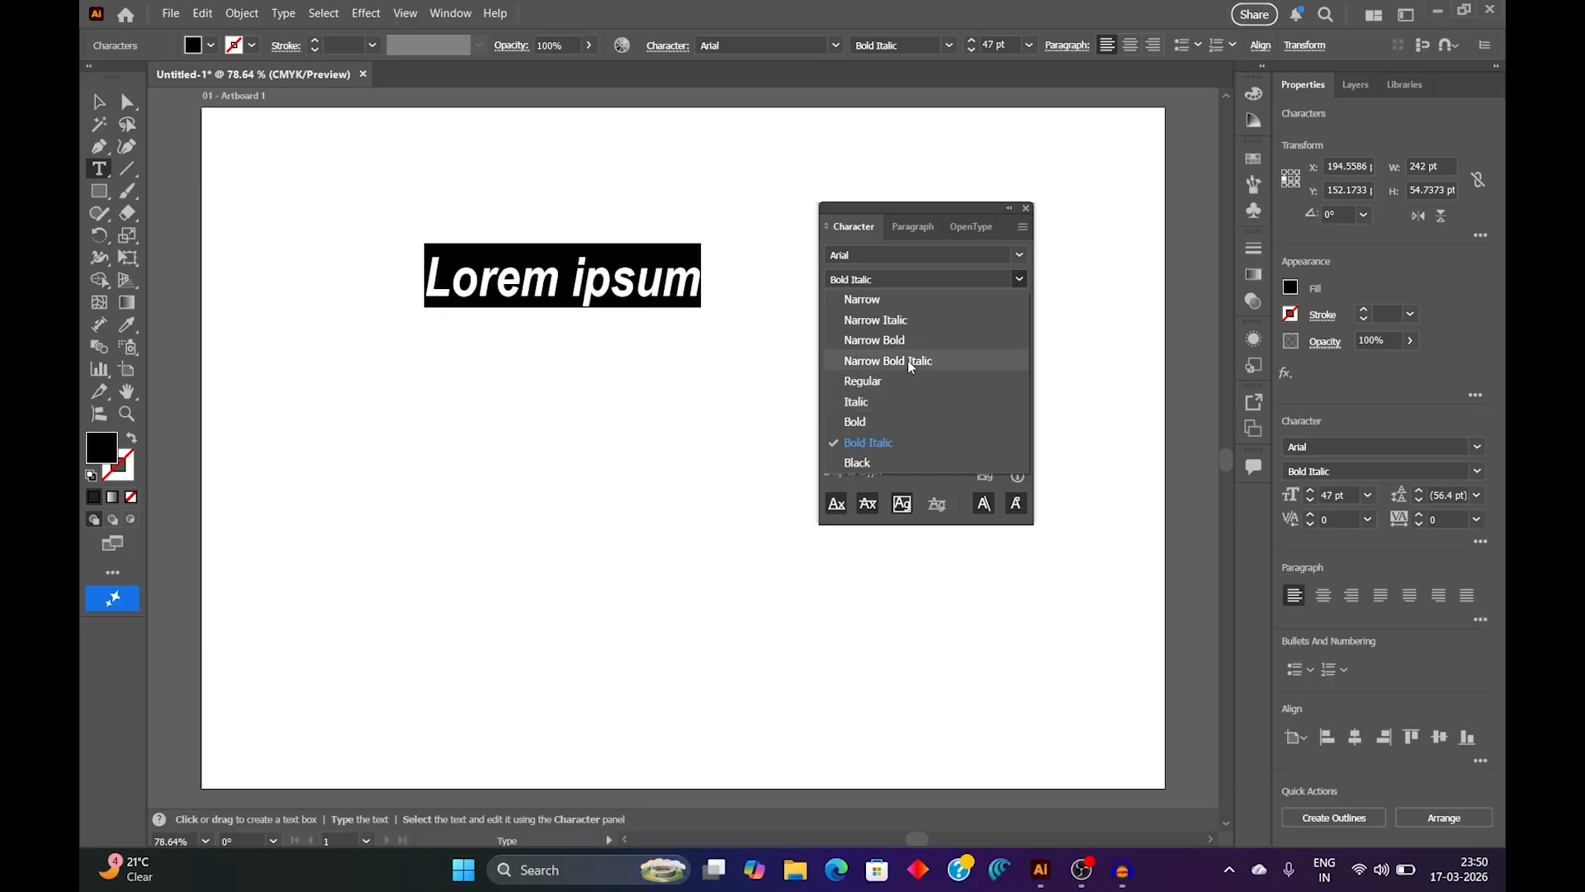
pyautogui.click(913, 423)
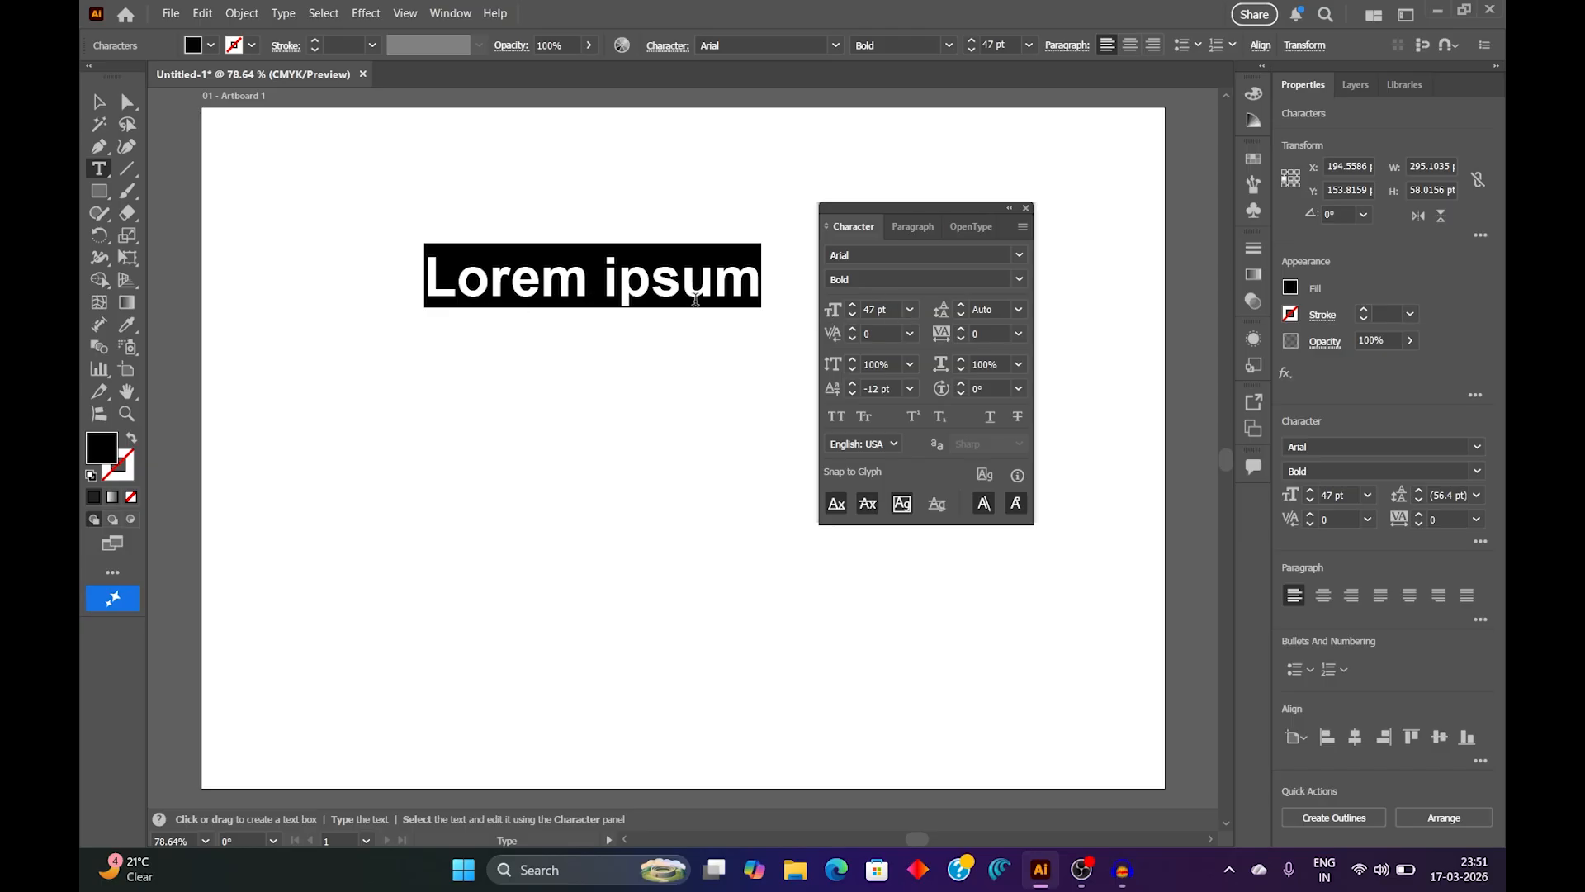
# Step: Enlarge the selected text to 72 pt and reduce it to 36 pt
pyautogui.click(910, 309)
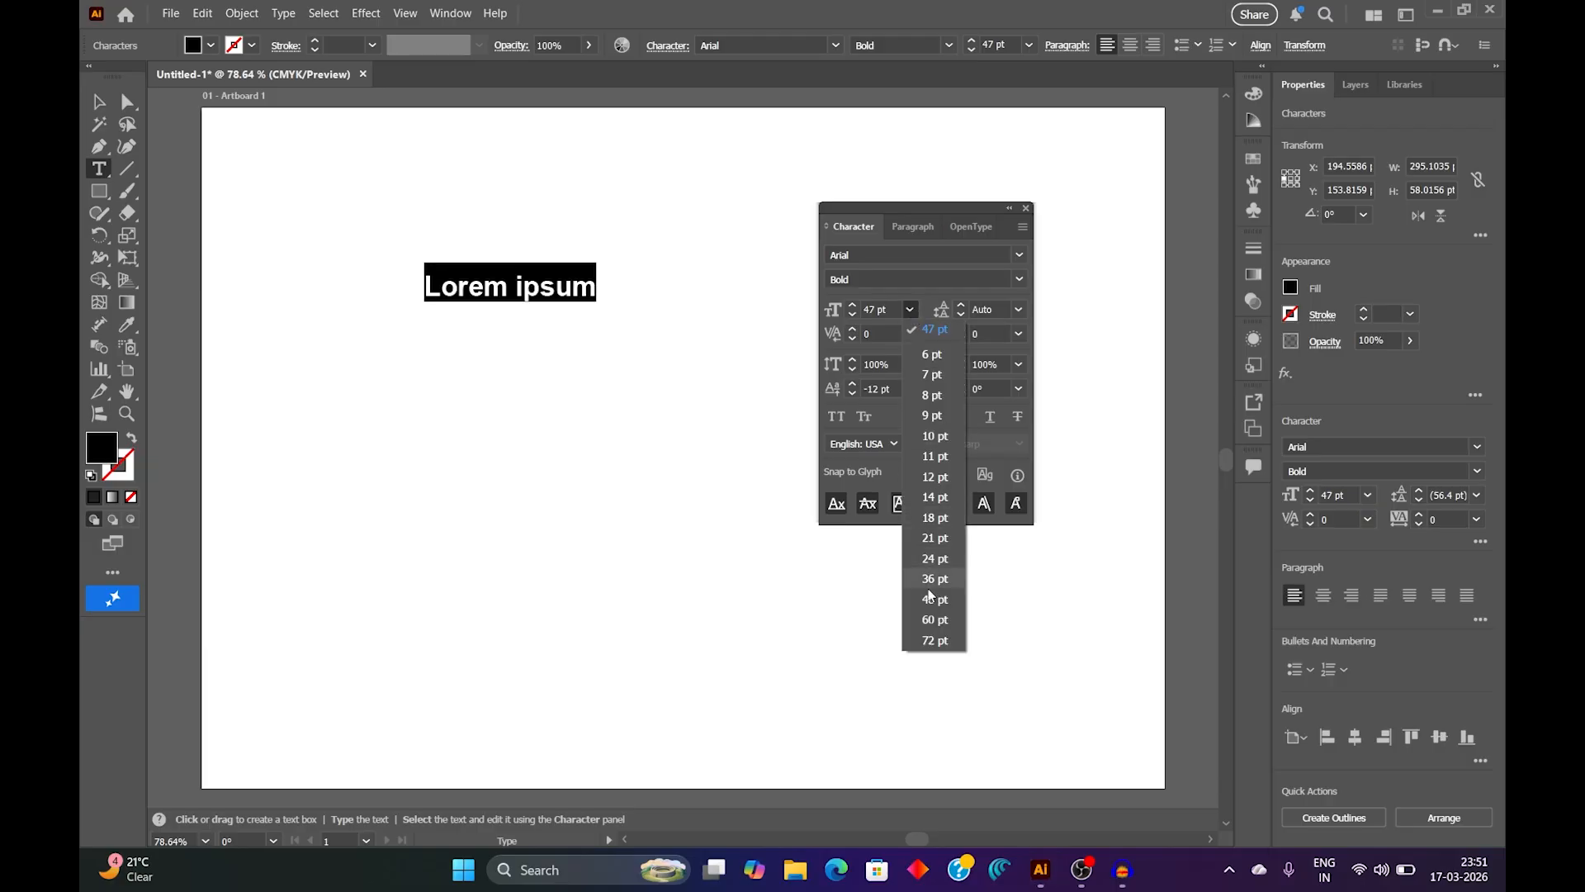
pyautogui.click(937, 642)
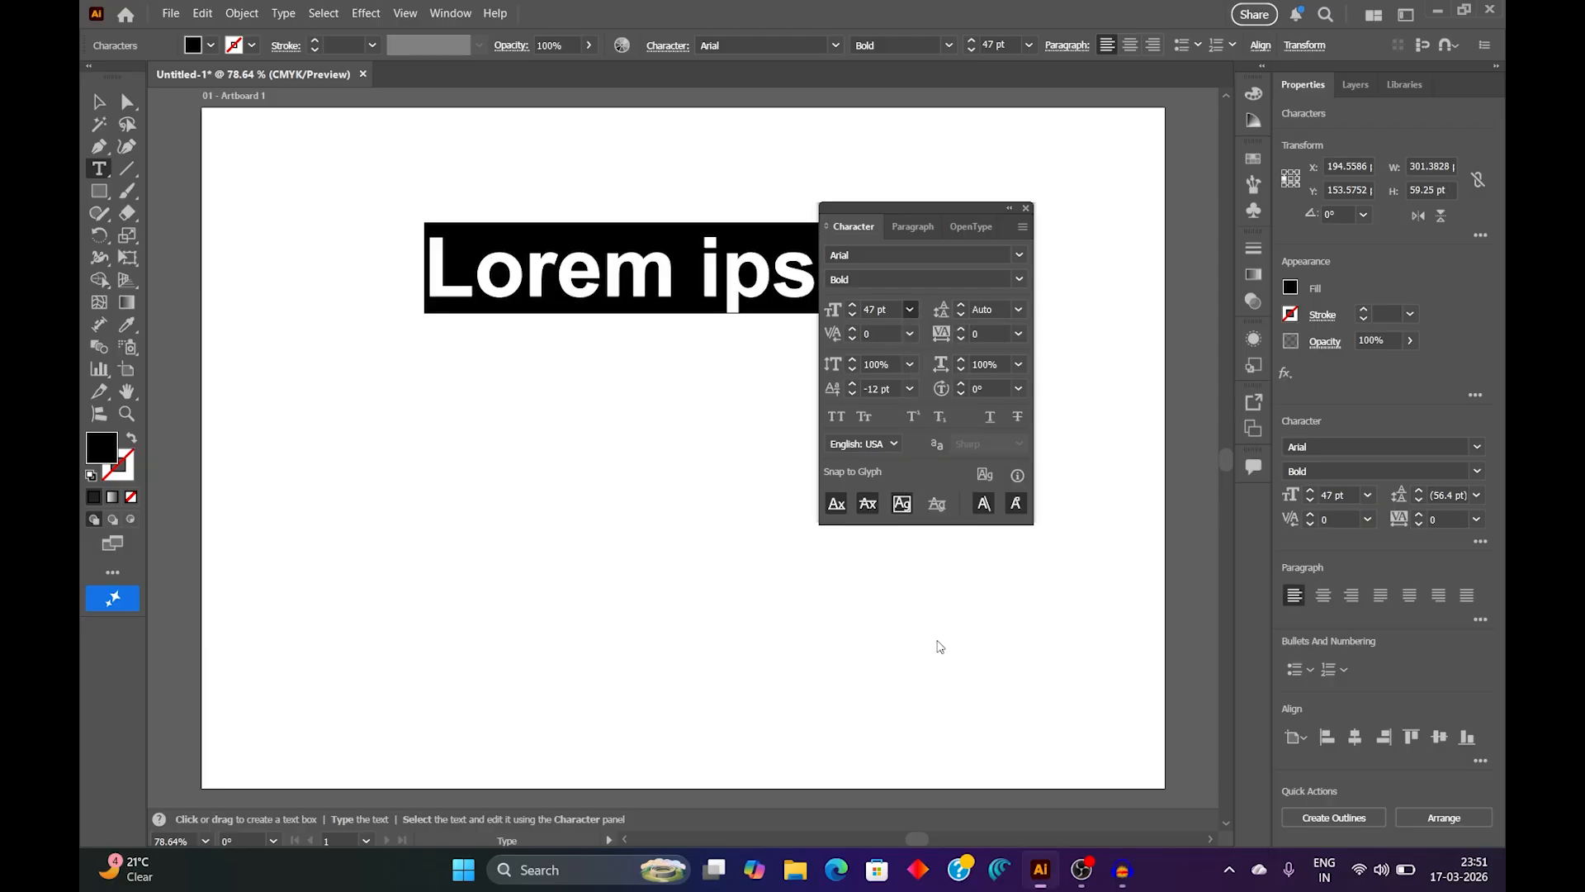
pyautogui.click(912, 310)
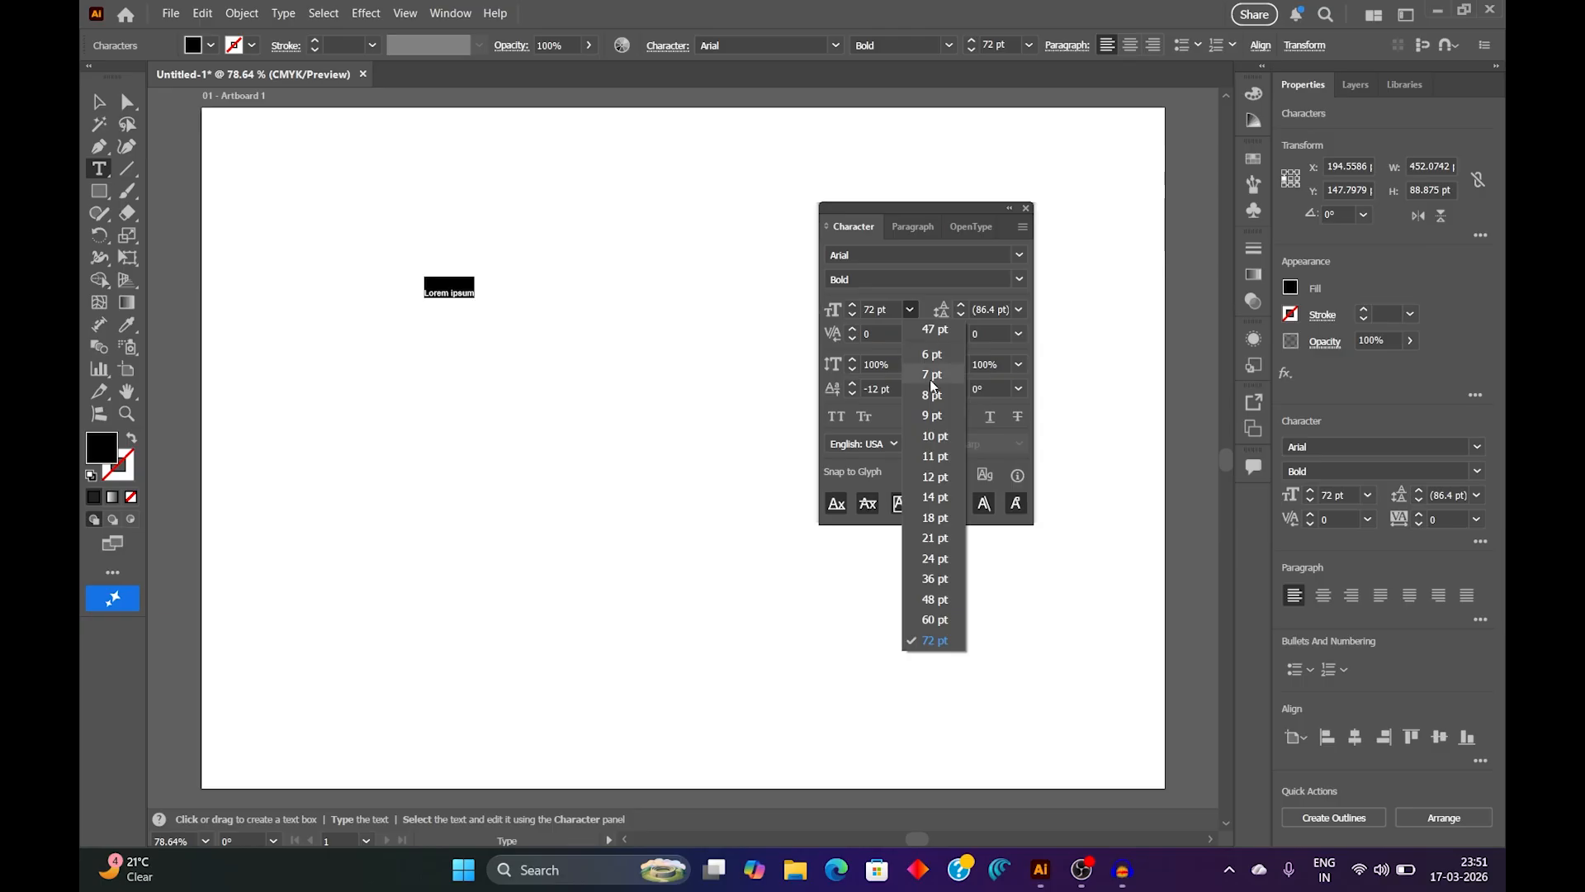
pyautogui.click(938, 580)
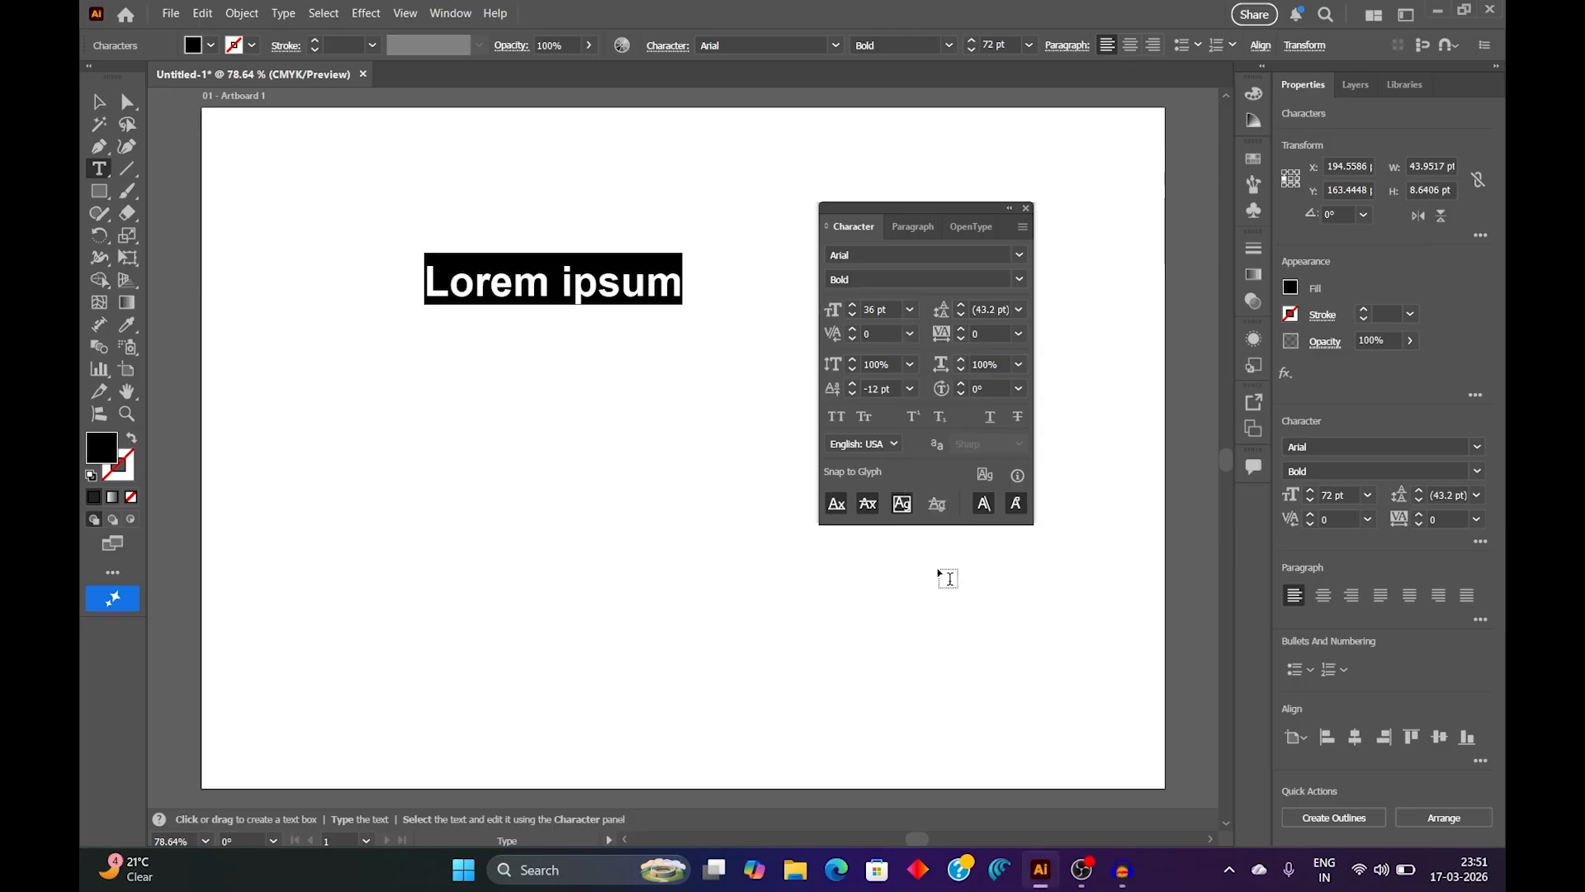
# Step: Nudge the selected text's font size up and down in single-point increments, finishing at 35 pt
pyautogui.click(853, 305)
pyautogui.click(854, 305)
pyautogui.click(854, 305)
pyautogui.click(853, 314)
pyautogui.click(852, 314)
pyautogui.click(853, 315)
pyautogui.click(852, 315)
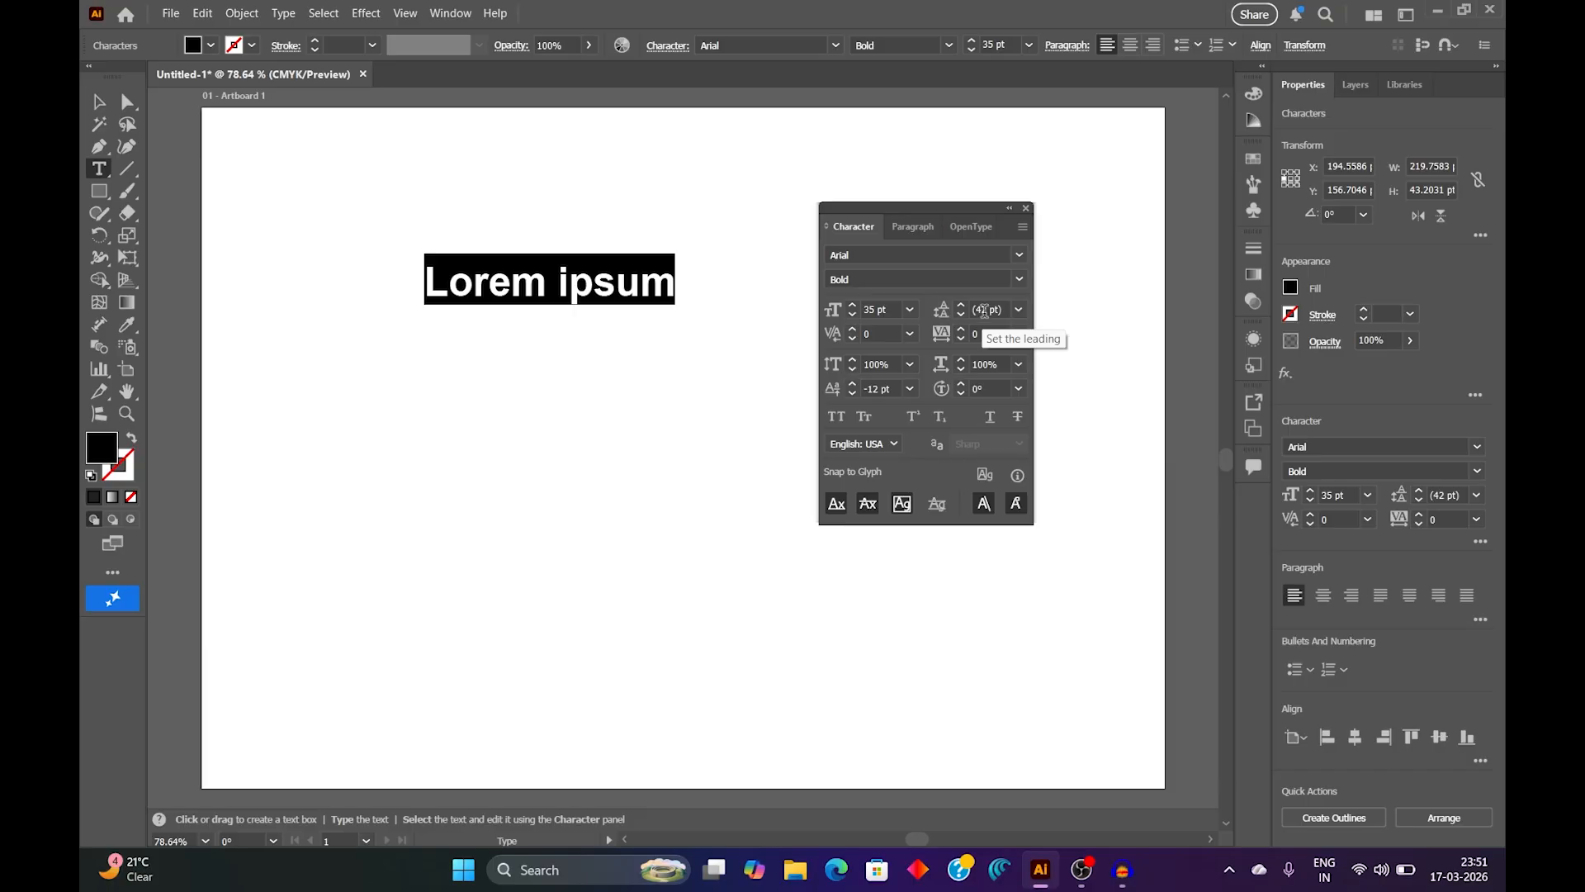
# Step: Break the text onto a second line before "ipsum" and select the whole text object
pyautogui.click(559, 283)
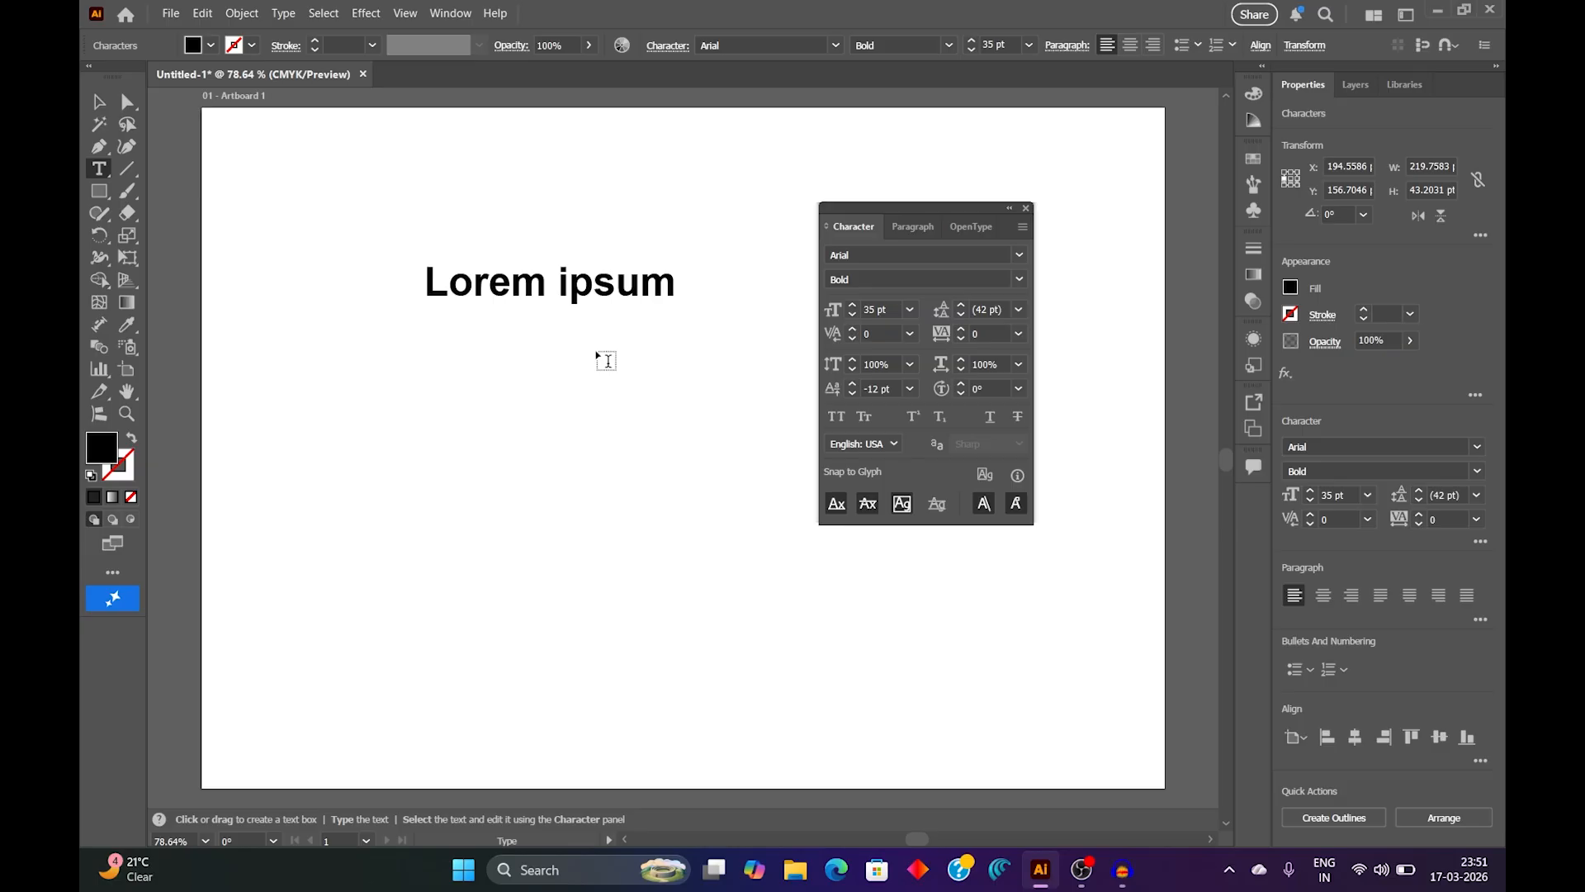
pyautogui.press('Return')
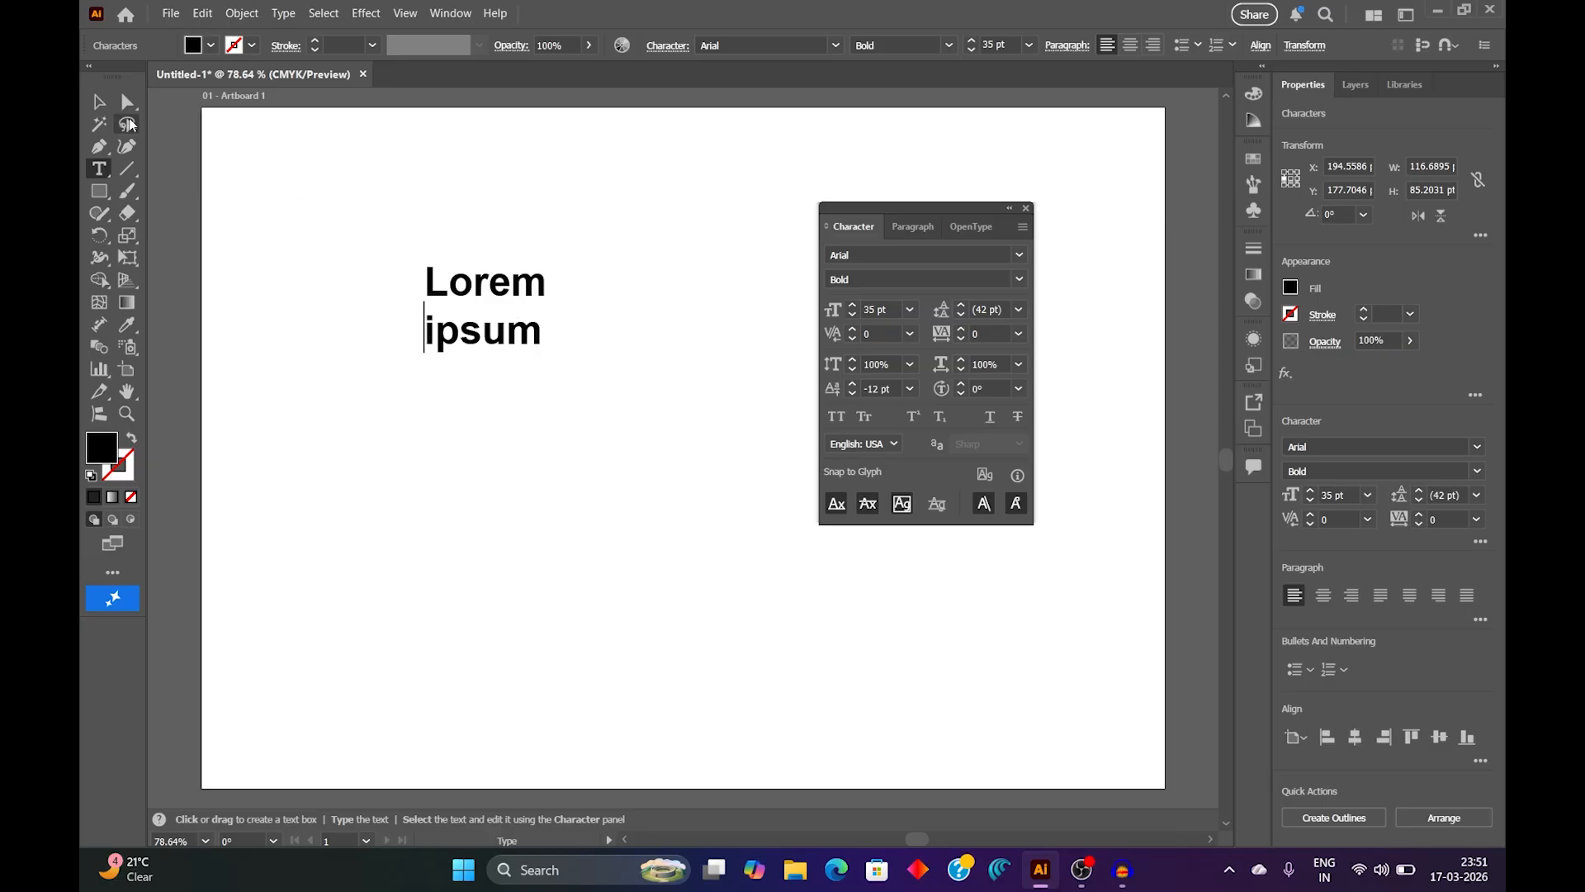
pyautogui.click(100, 103)
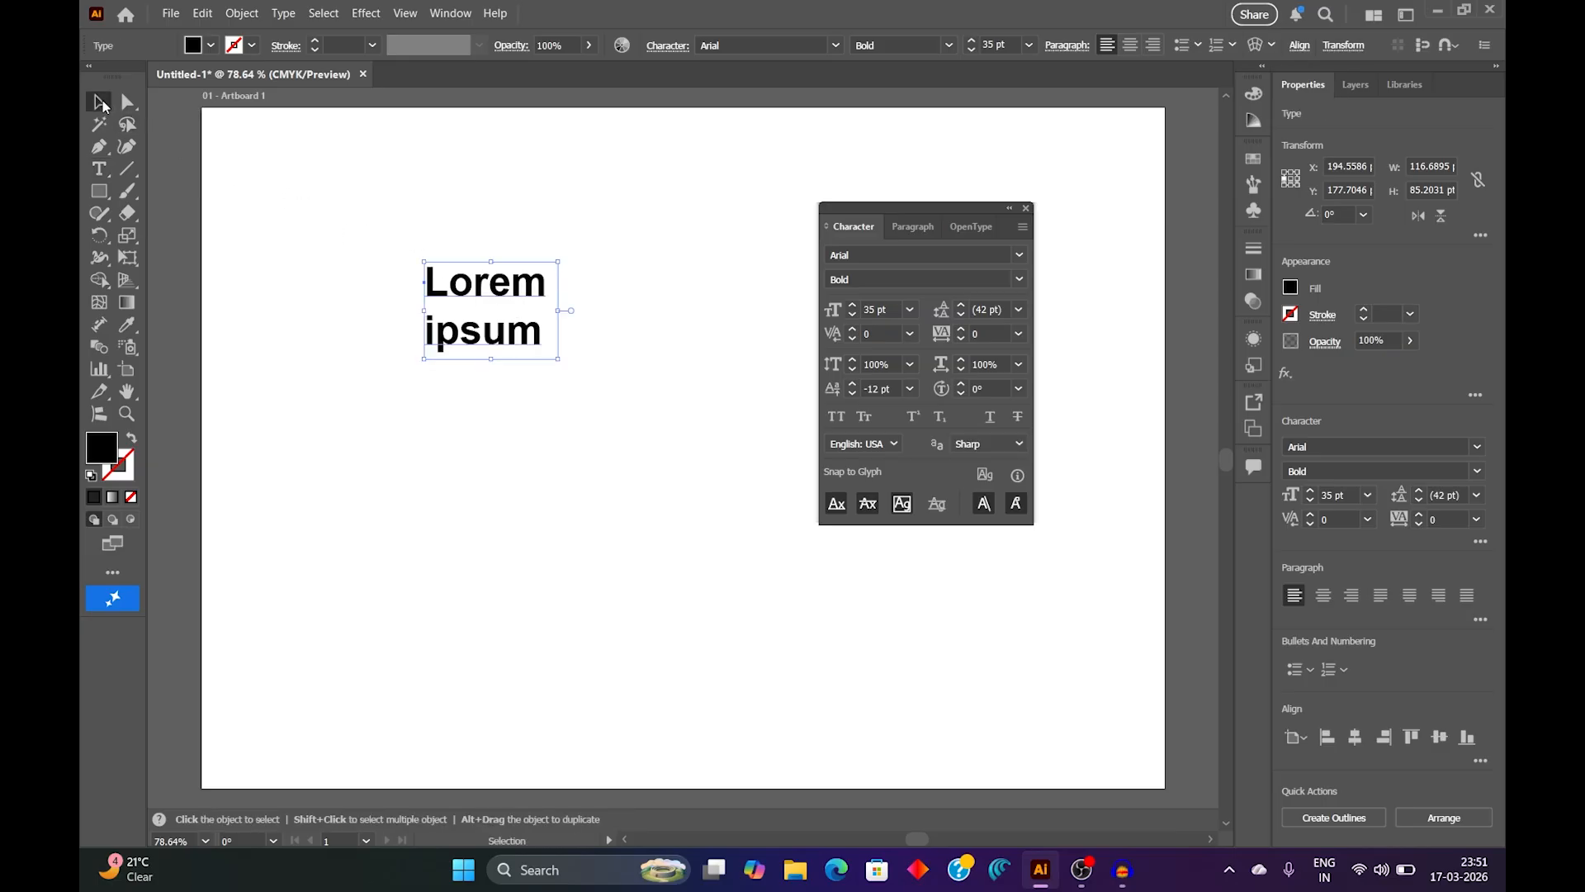
# Step: Set the leading of the two-line text to 72 pt and restore it to Auto
pyautogui.click(1017, 310)
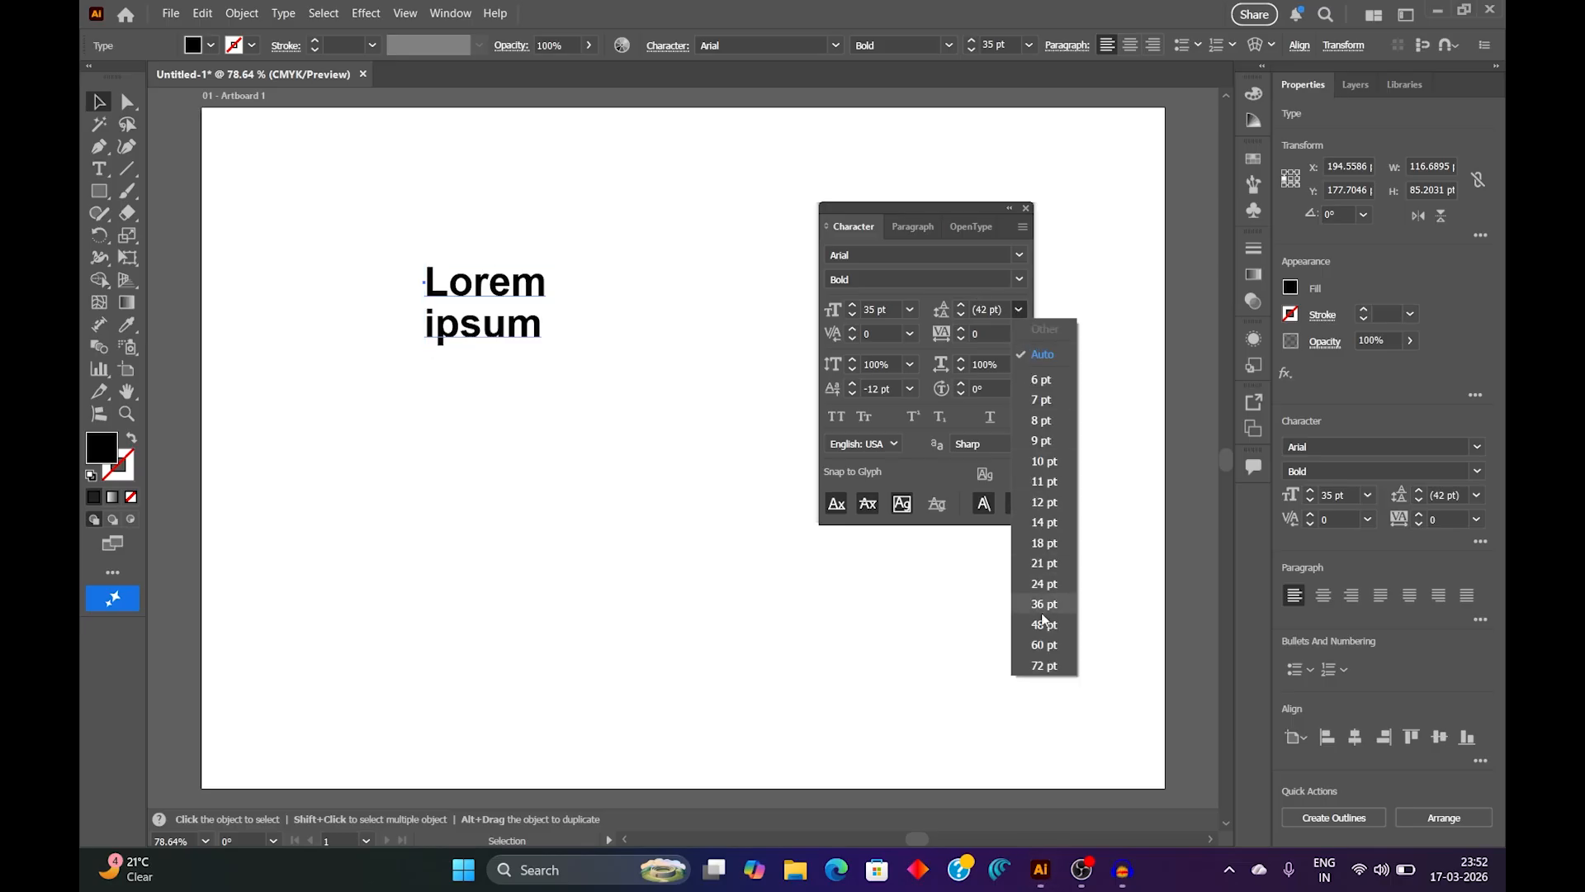
pyautogui.click(1044, 665)
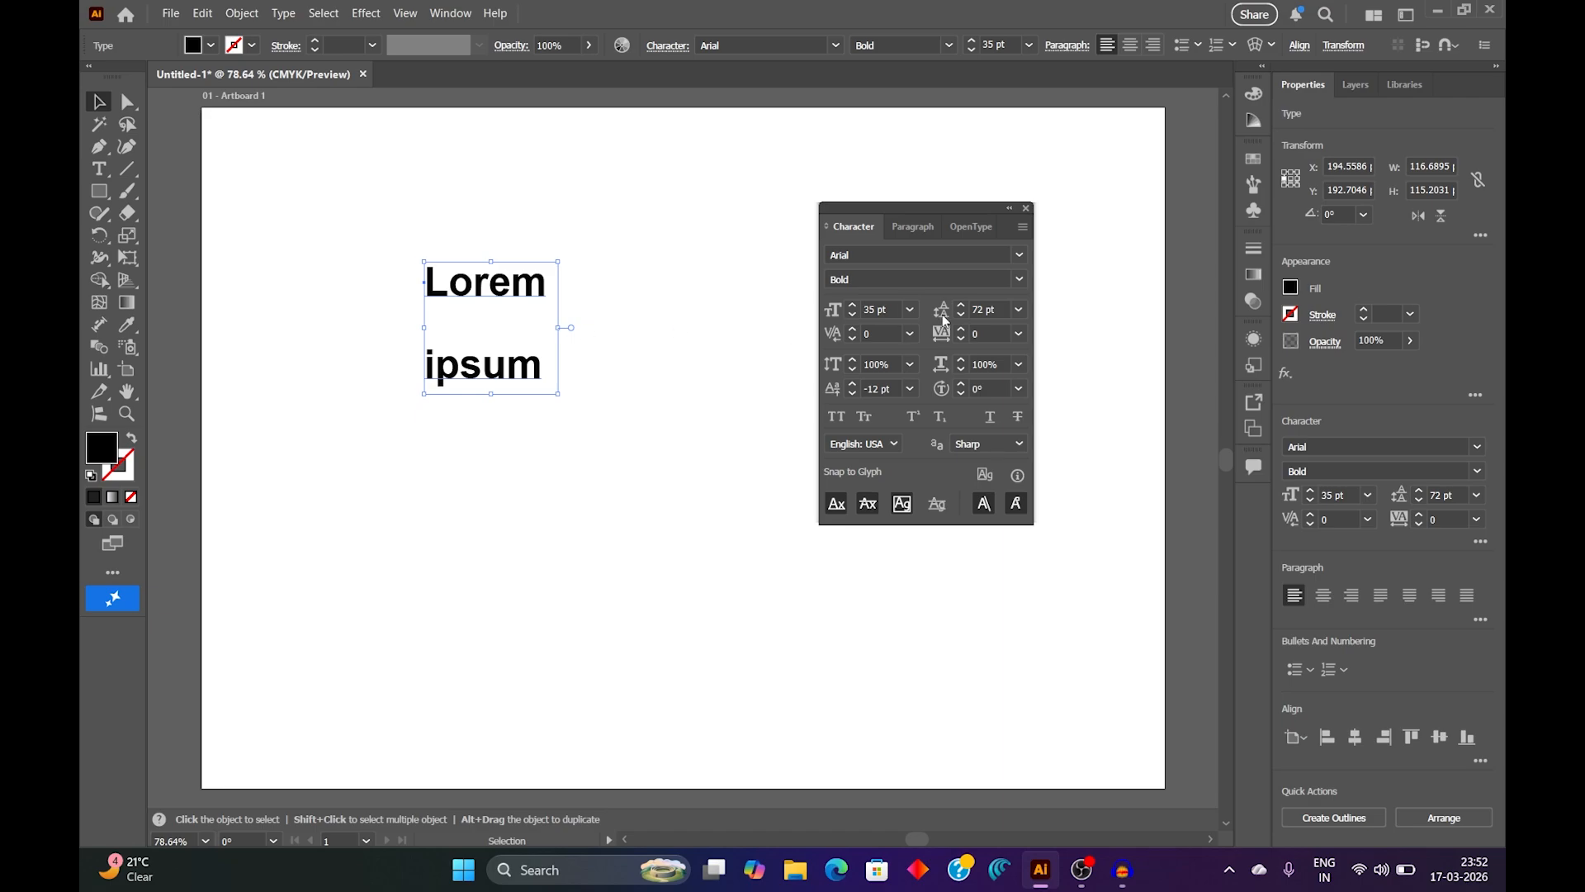
pyautogui.click(1020, 309)
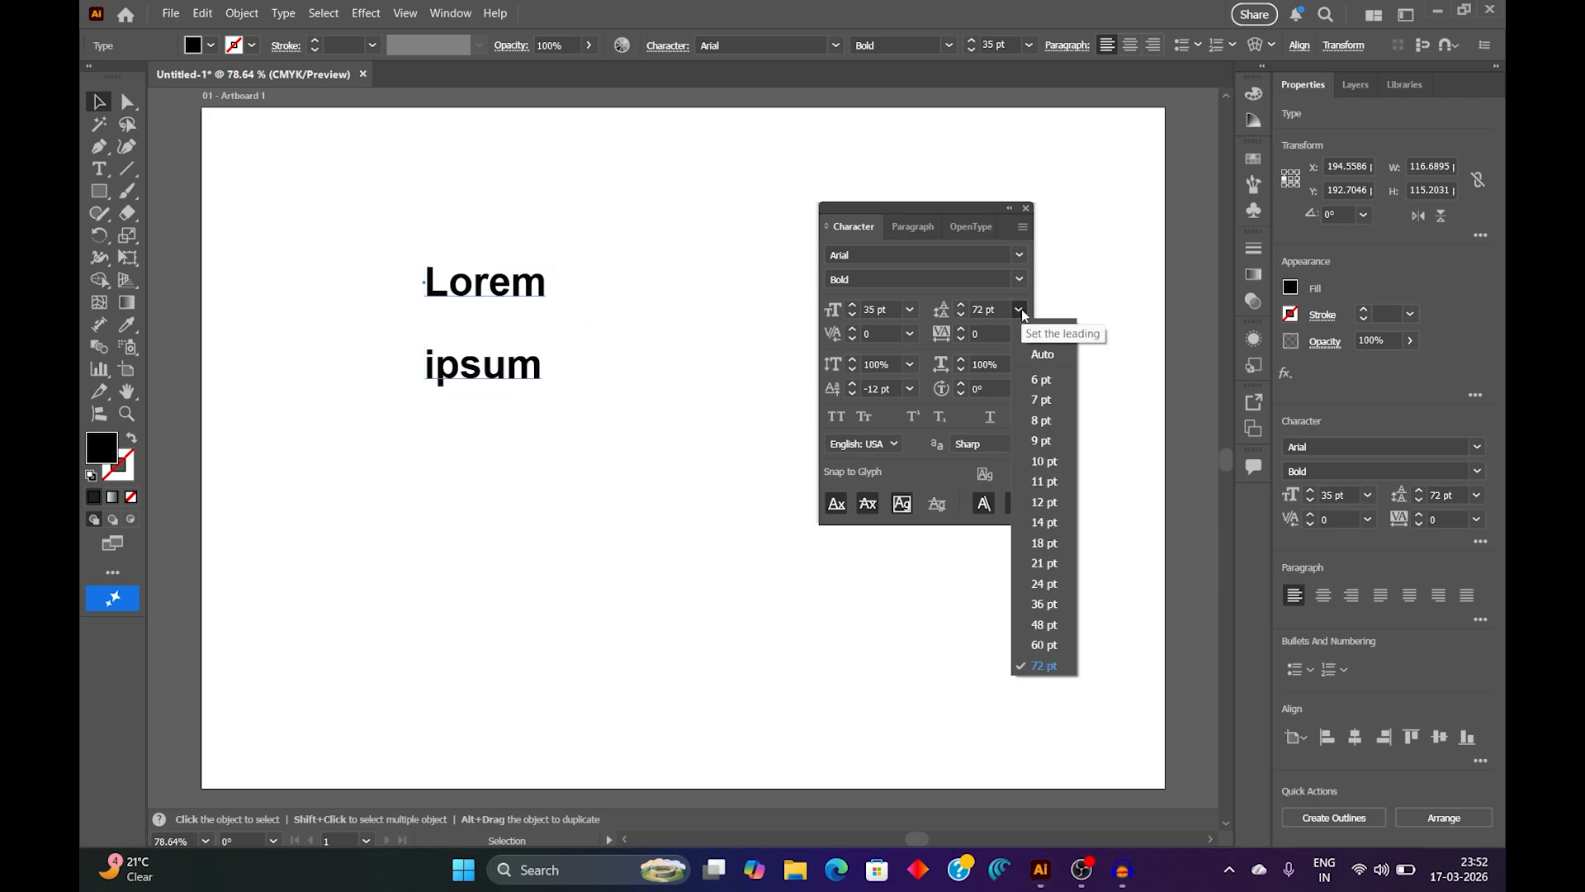
pyautogui.click(1043, 355)
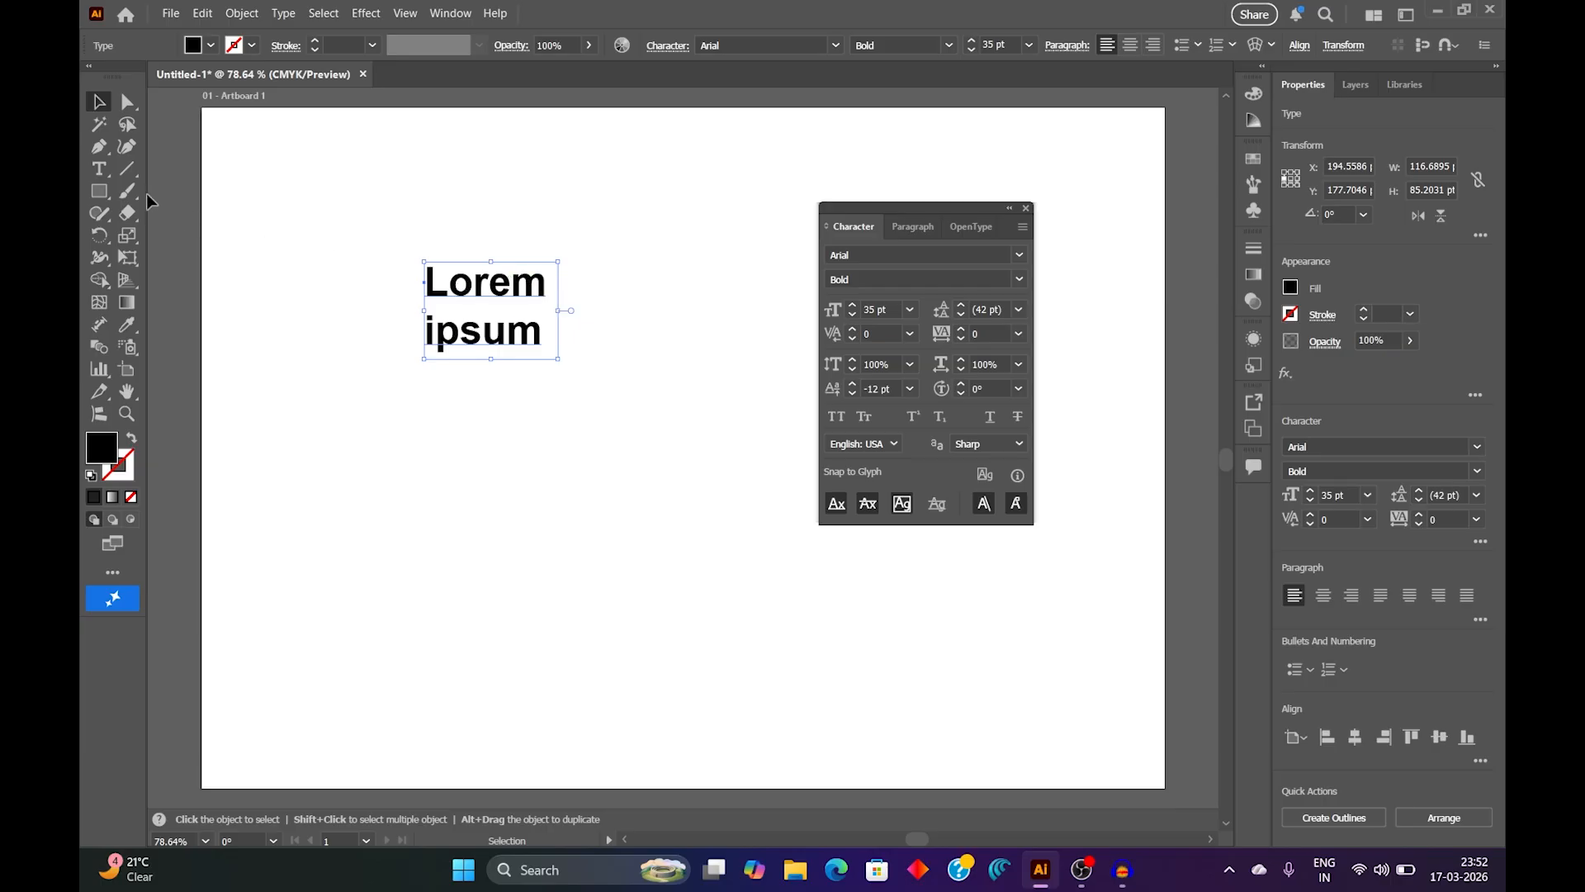
# Step: Set the kerning between "e" and "m" in "Lorem" to 200 and return it to 0
pyautogui.click(100, 169)
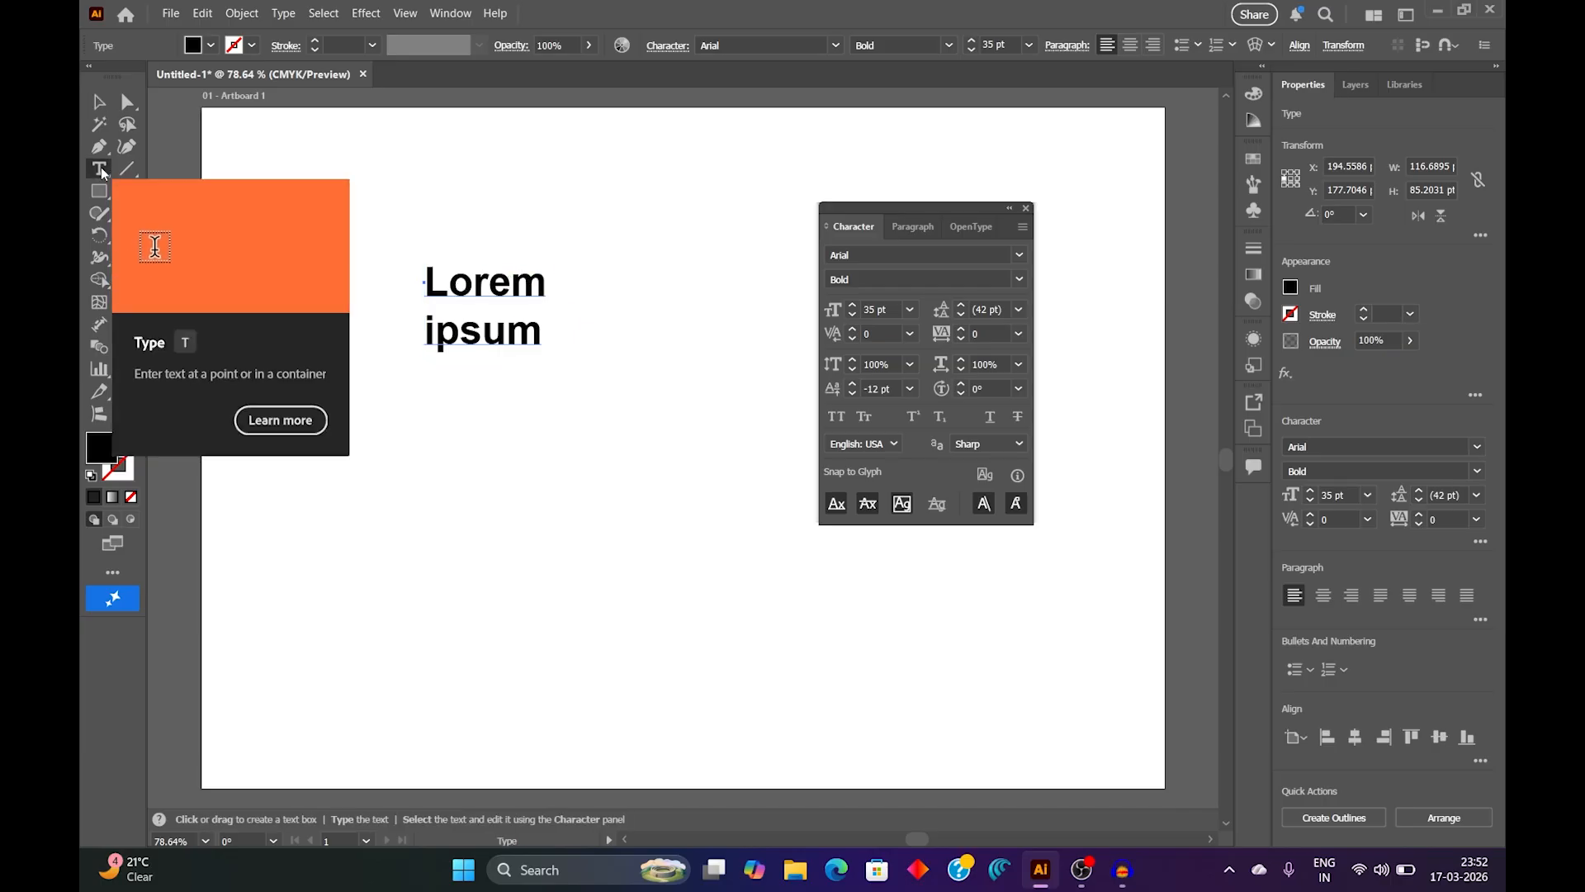
pyautogui.click(512, 281)
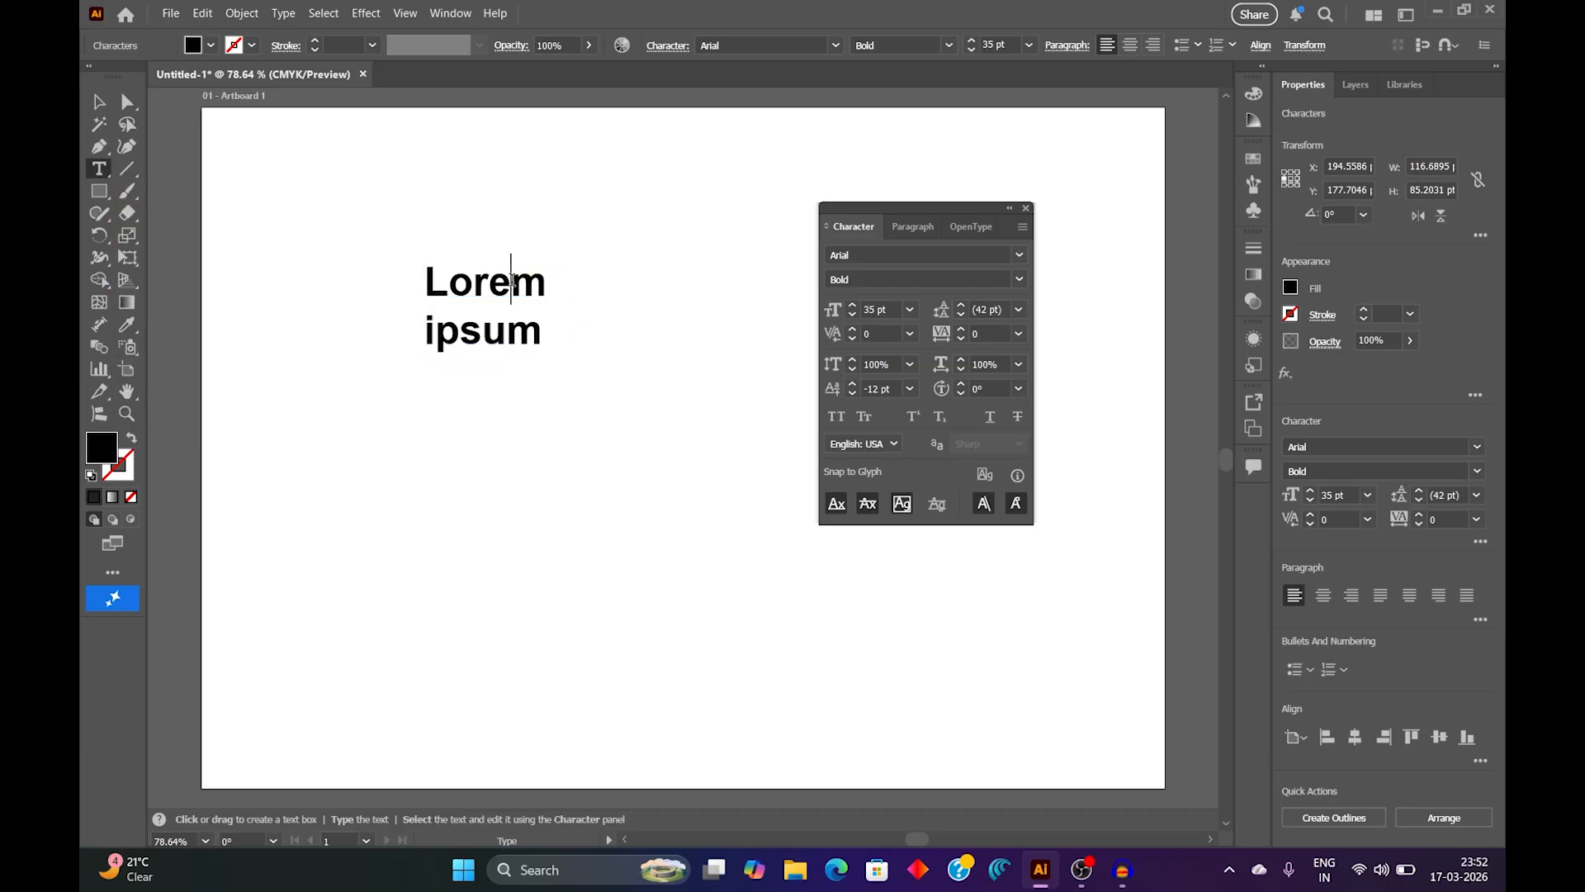
pyautogui.click(910, 336)
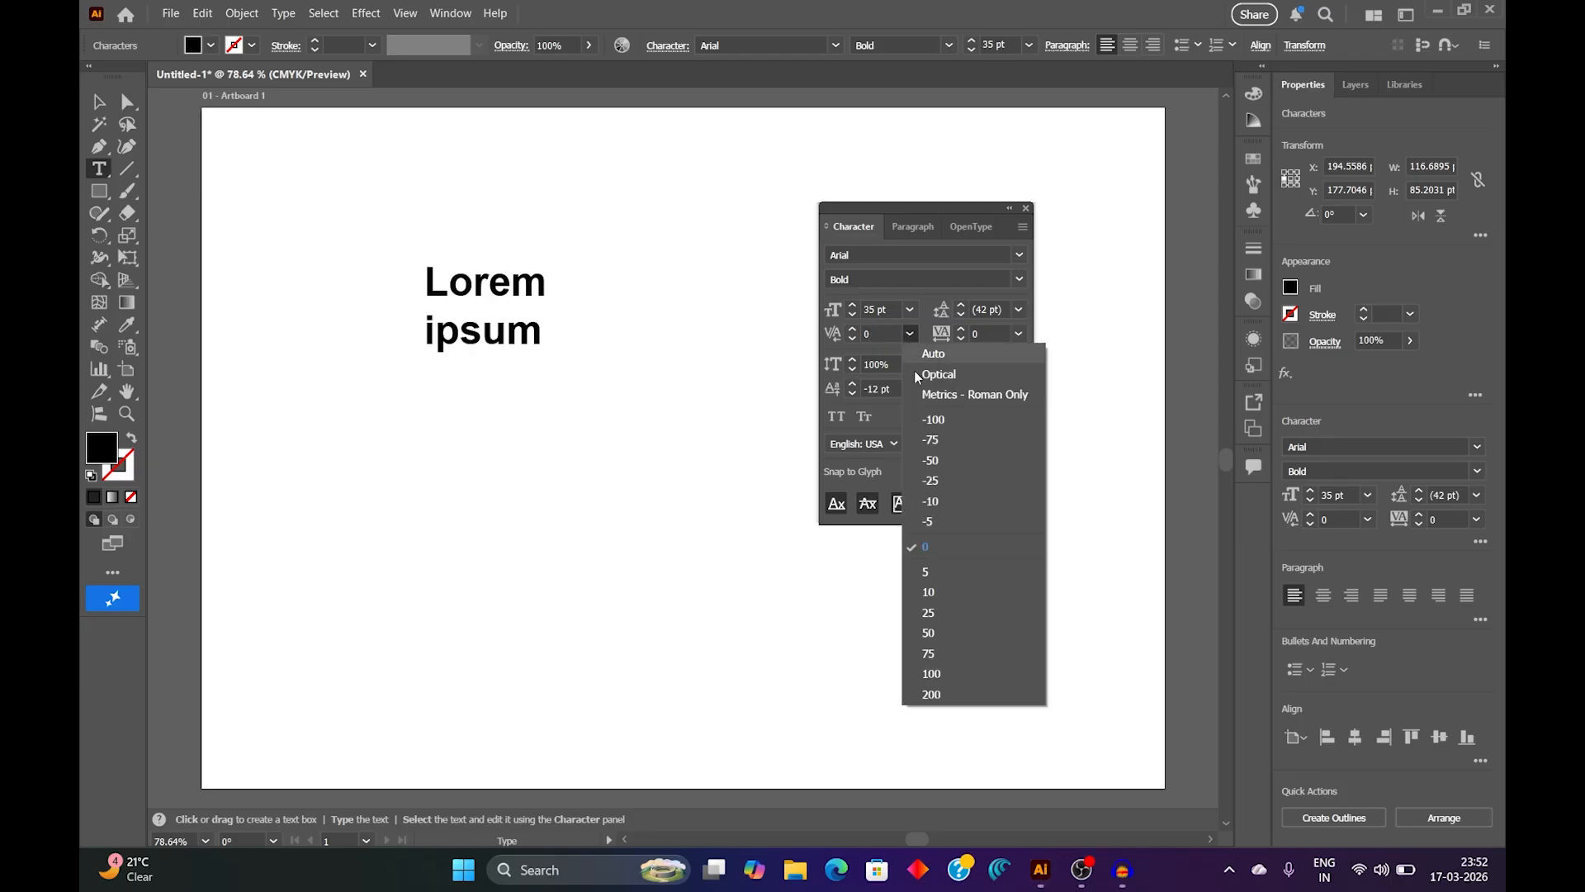
pyautogui.click(932, 695)
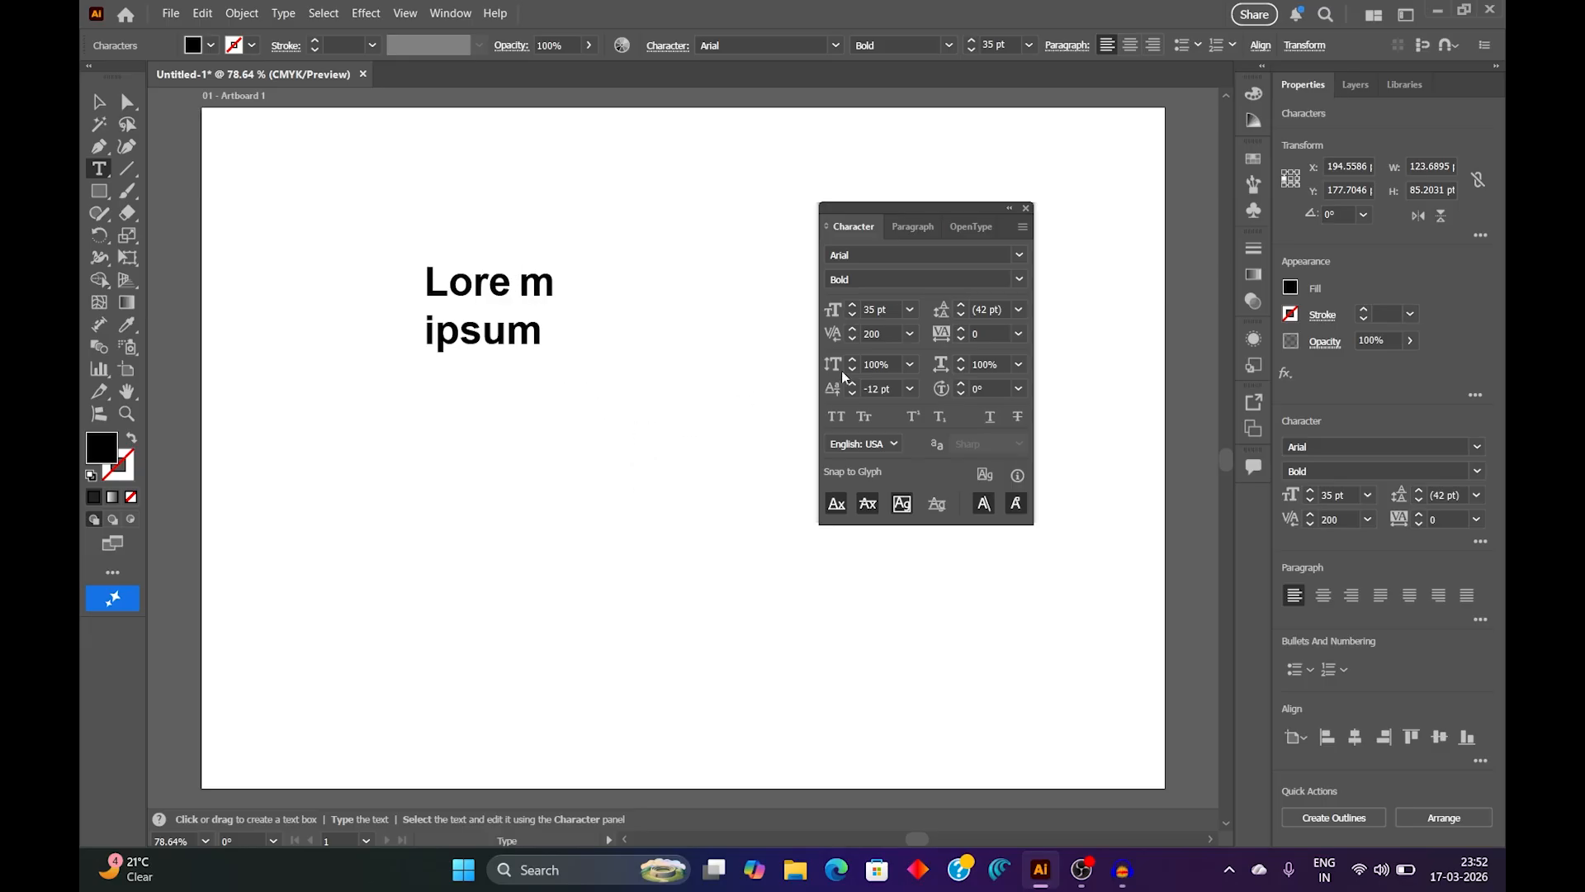
pyautogui.click(909, 333)
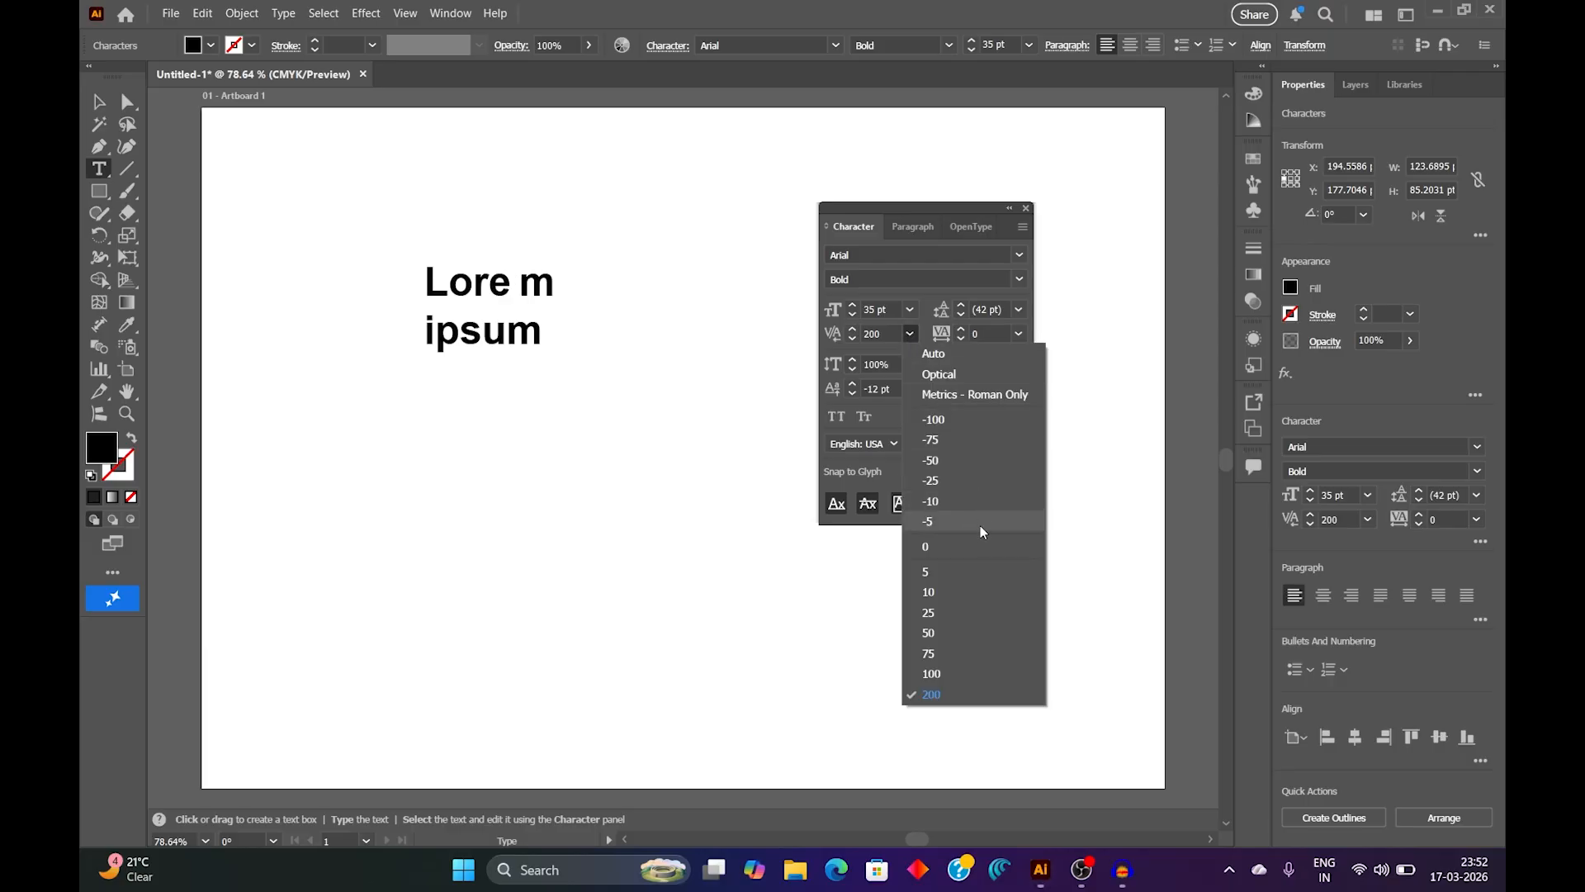
pyautogui.click(964, 547)
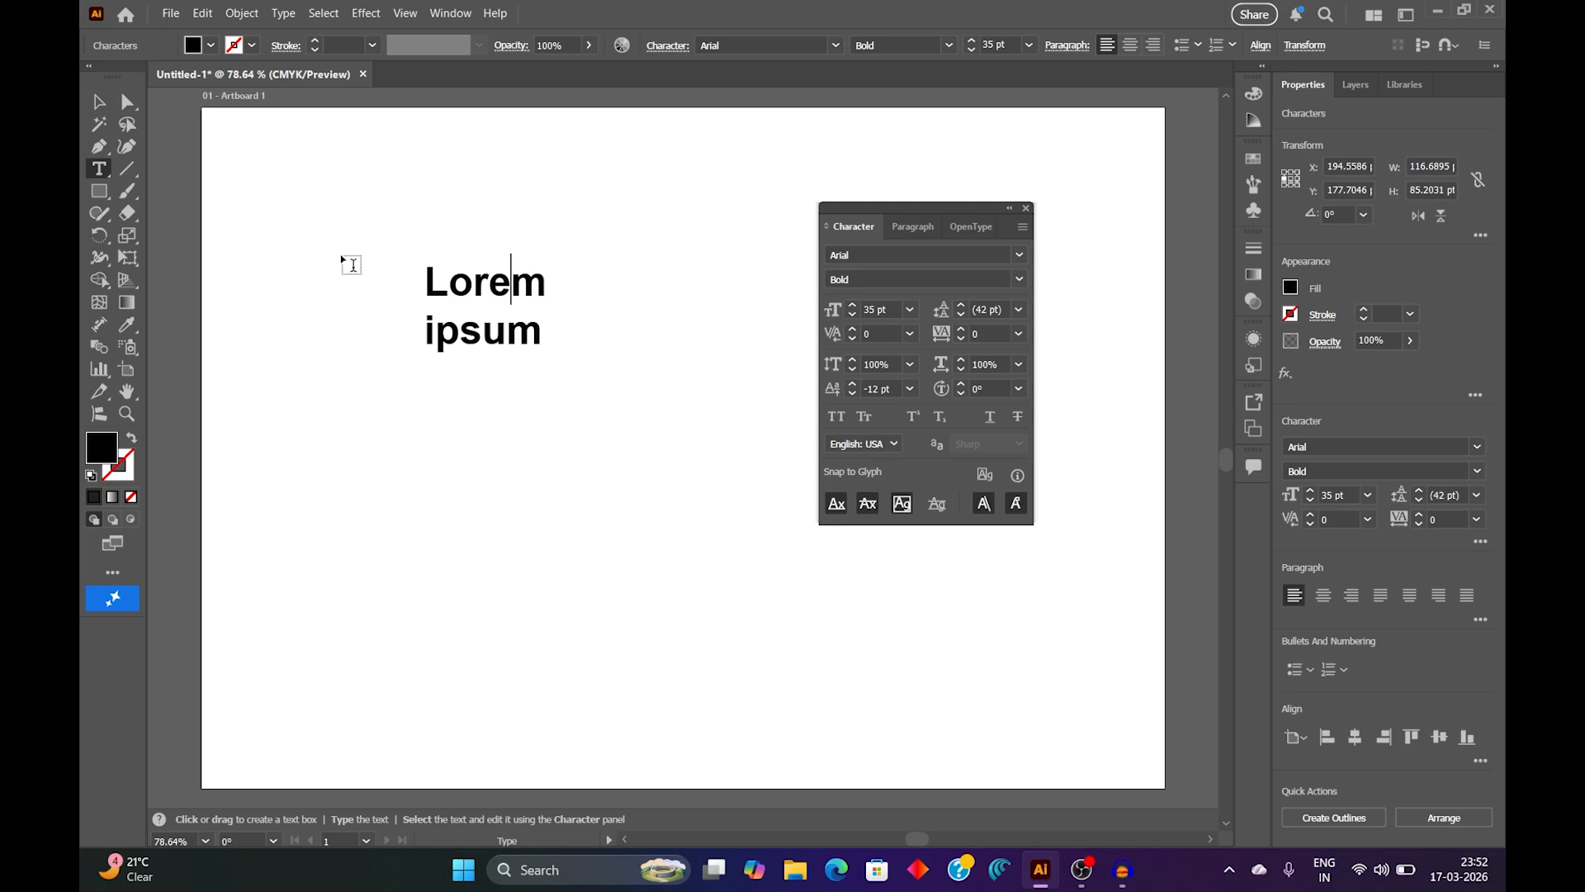
# Step: Set the tracking of the whole two-line text to 200 and 400, and restore it to 0
pyautogui.click(101, 103)
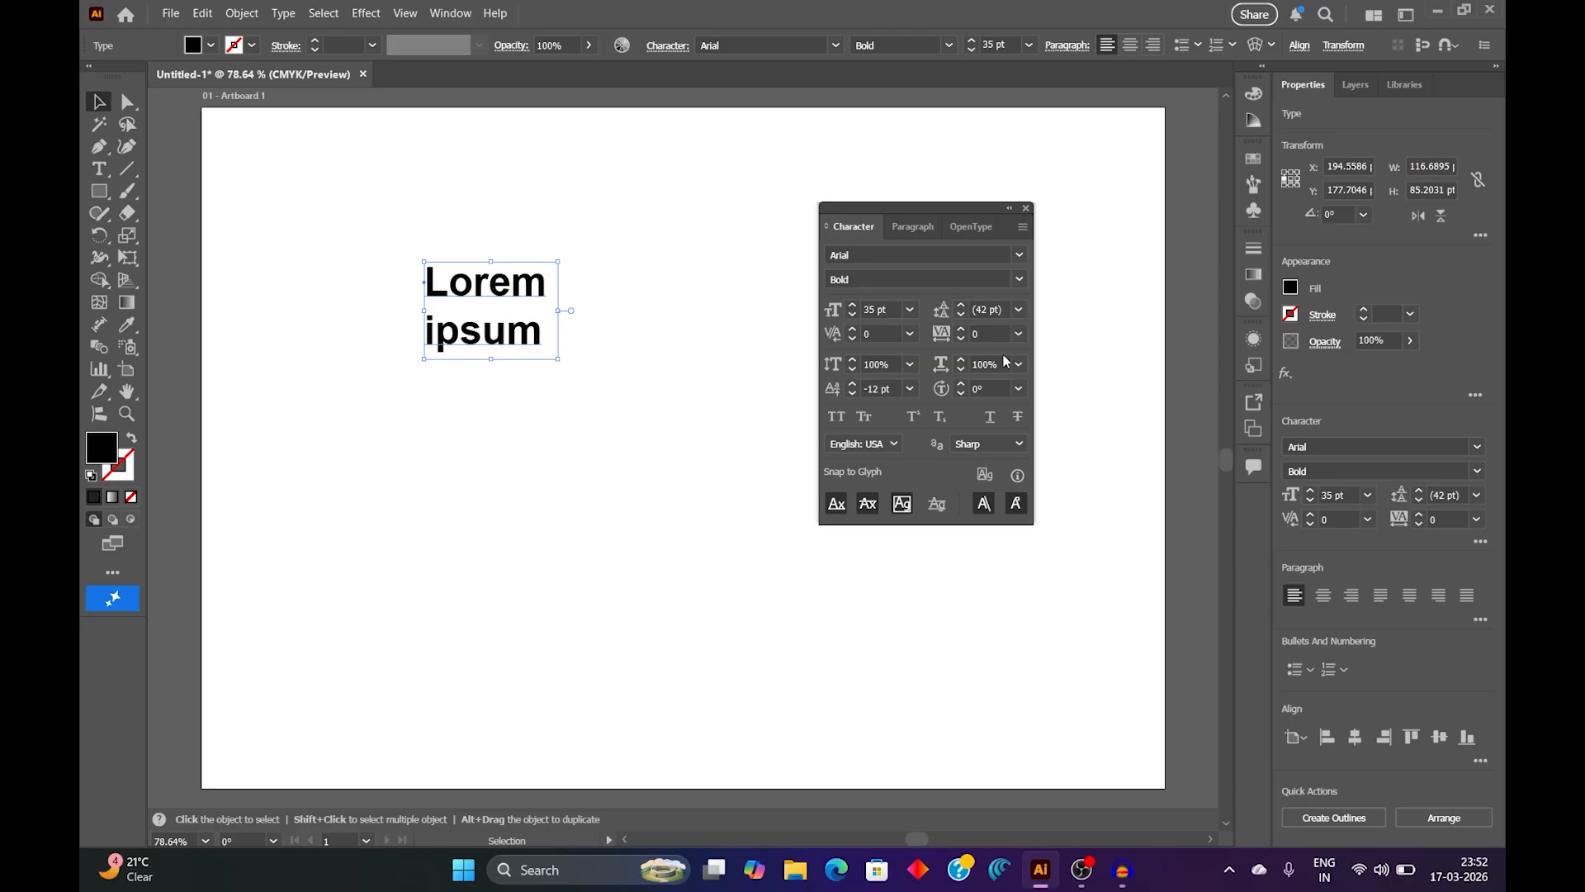
pyautogui.click(1022, 333)
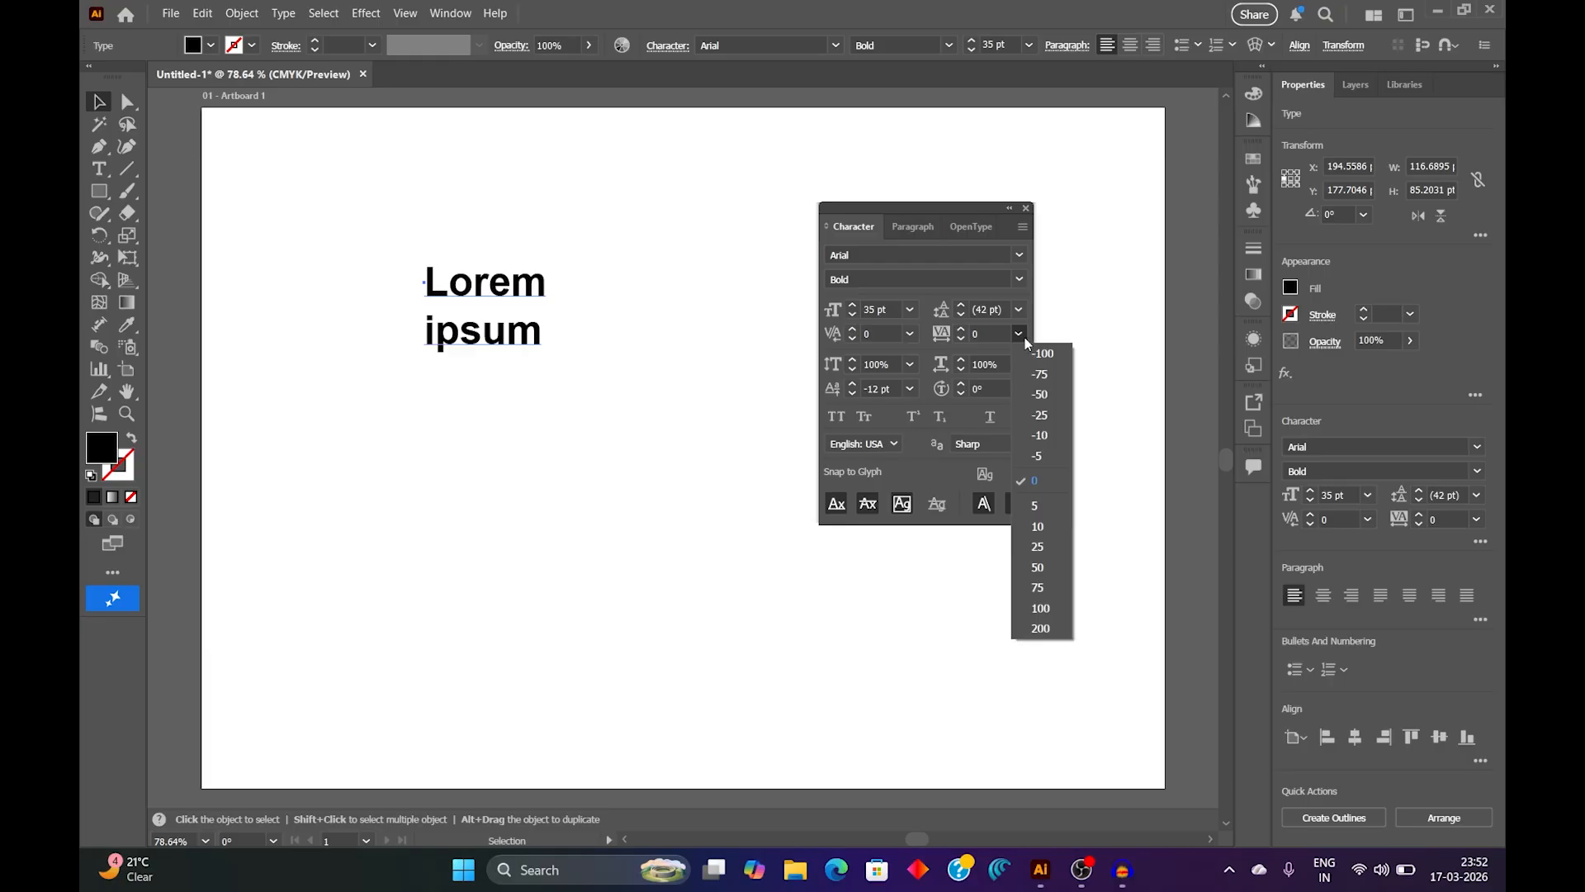
pyautogui.click(1040, 629)
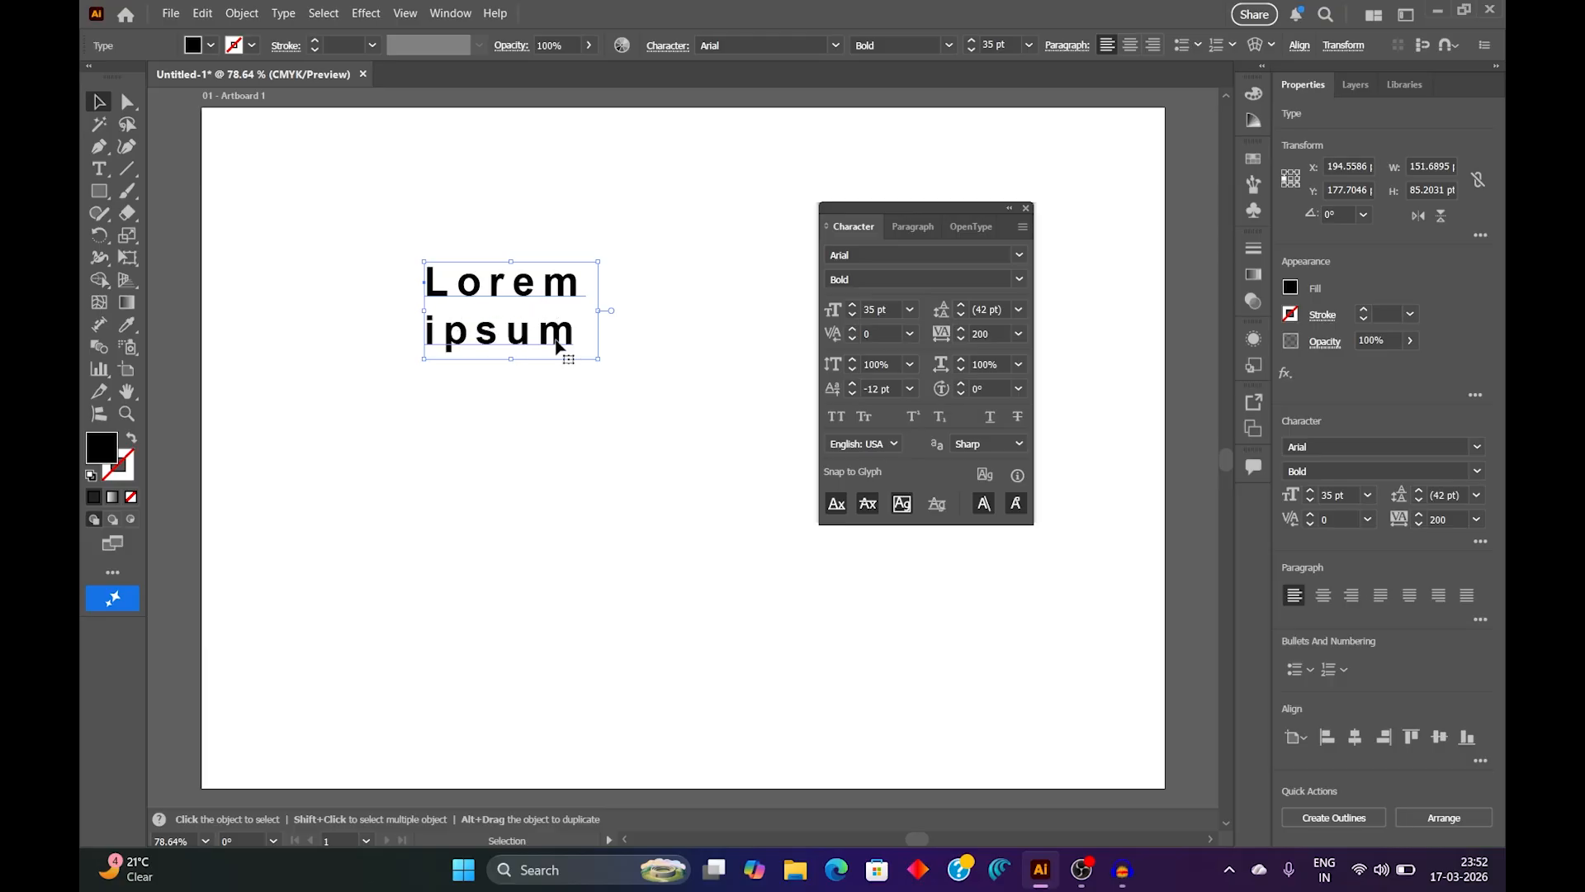
pyautogui.click(999, 332)
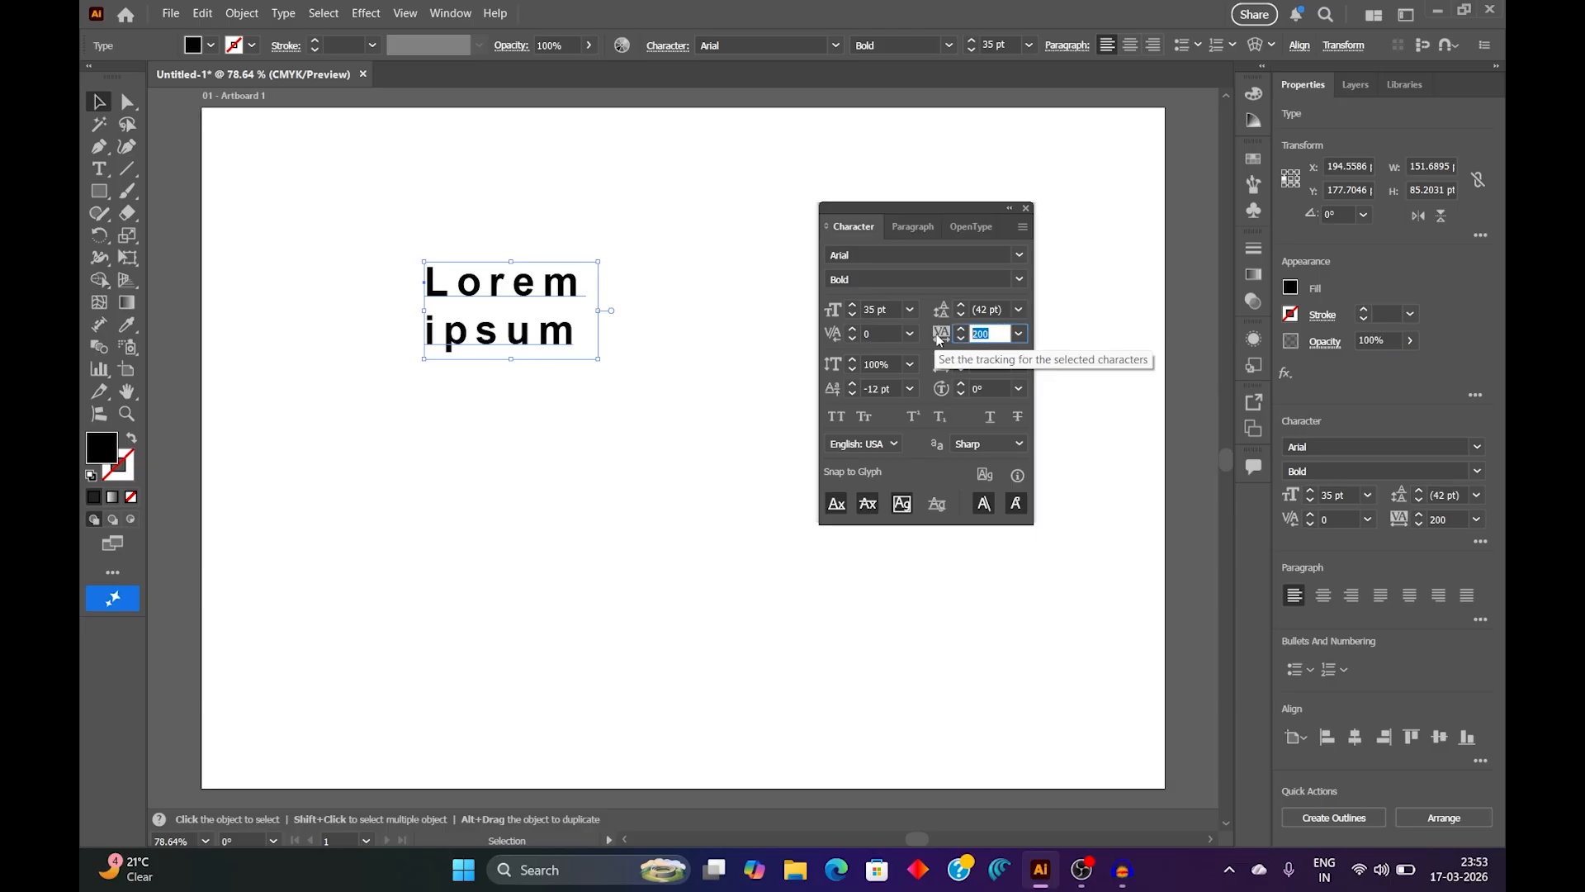
pyautogui.write('400')
pyautogui.press('Return')
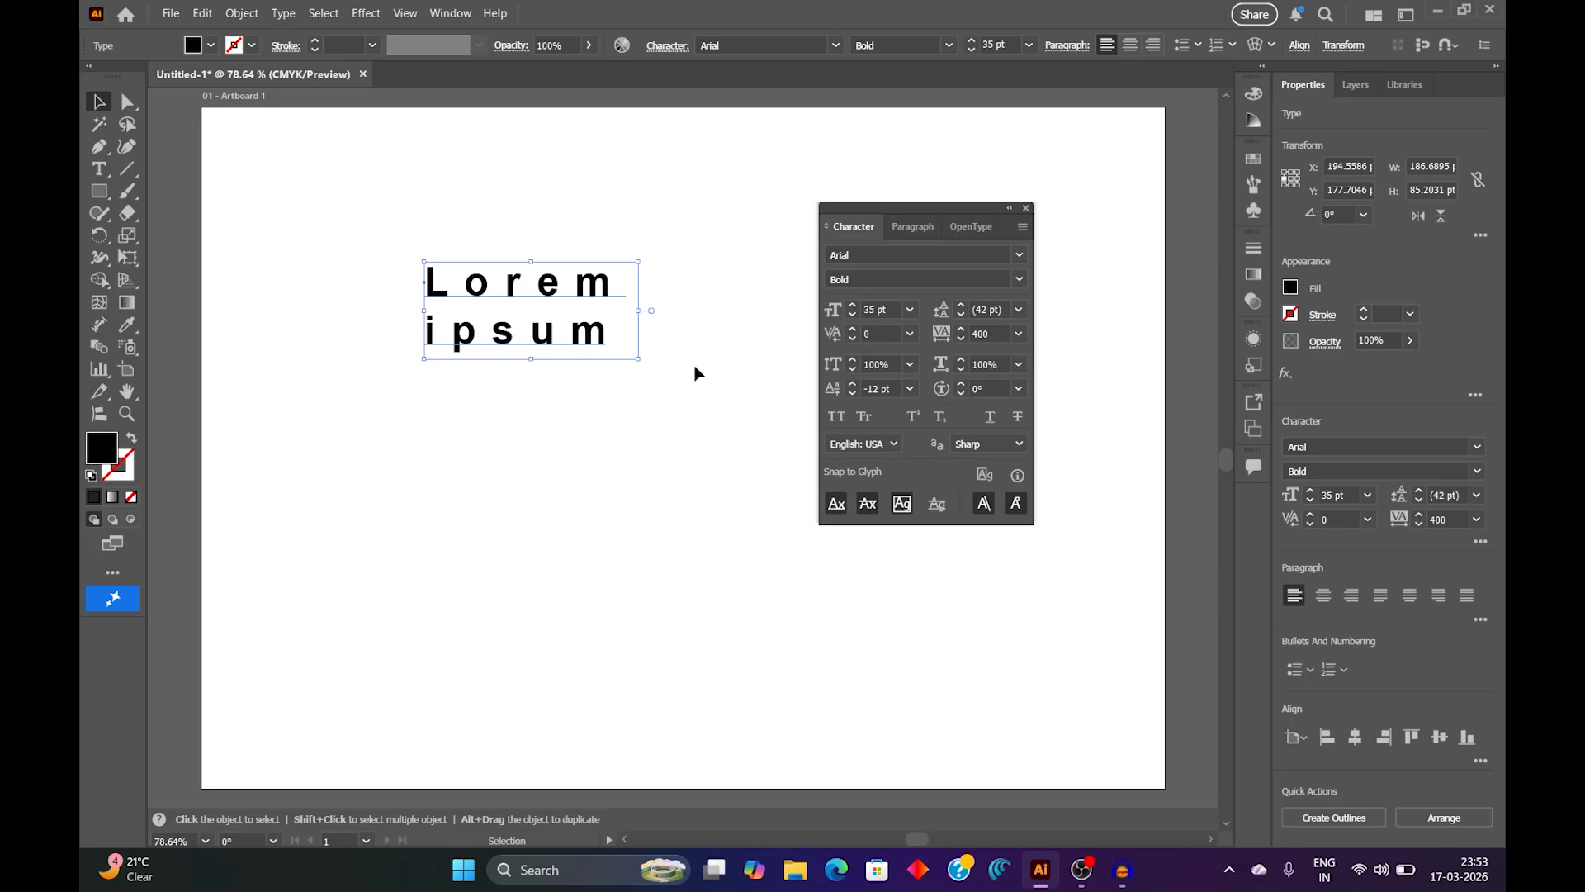
pyautogui.click(1018, 335)
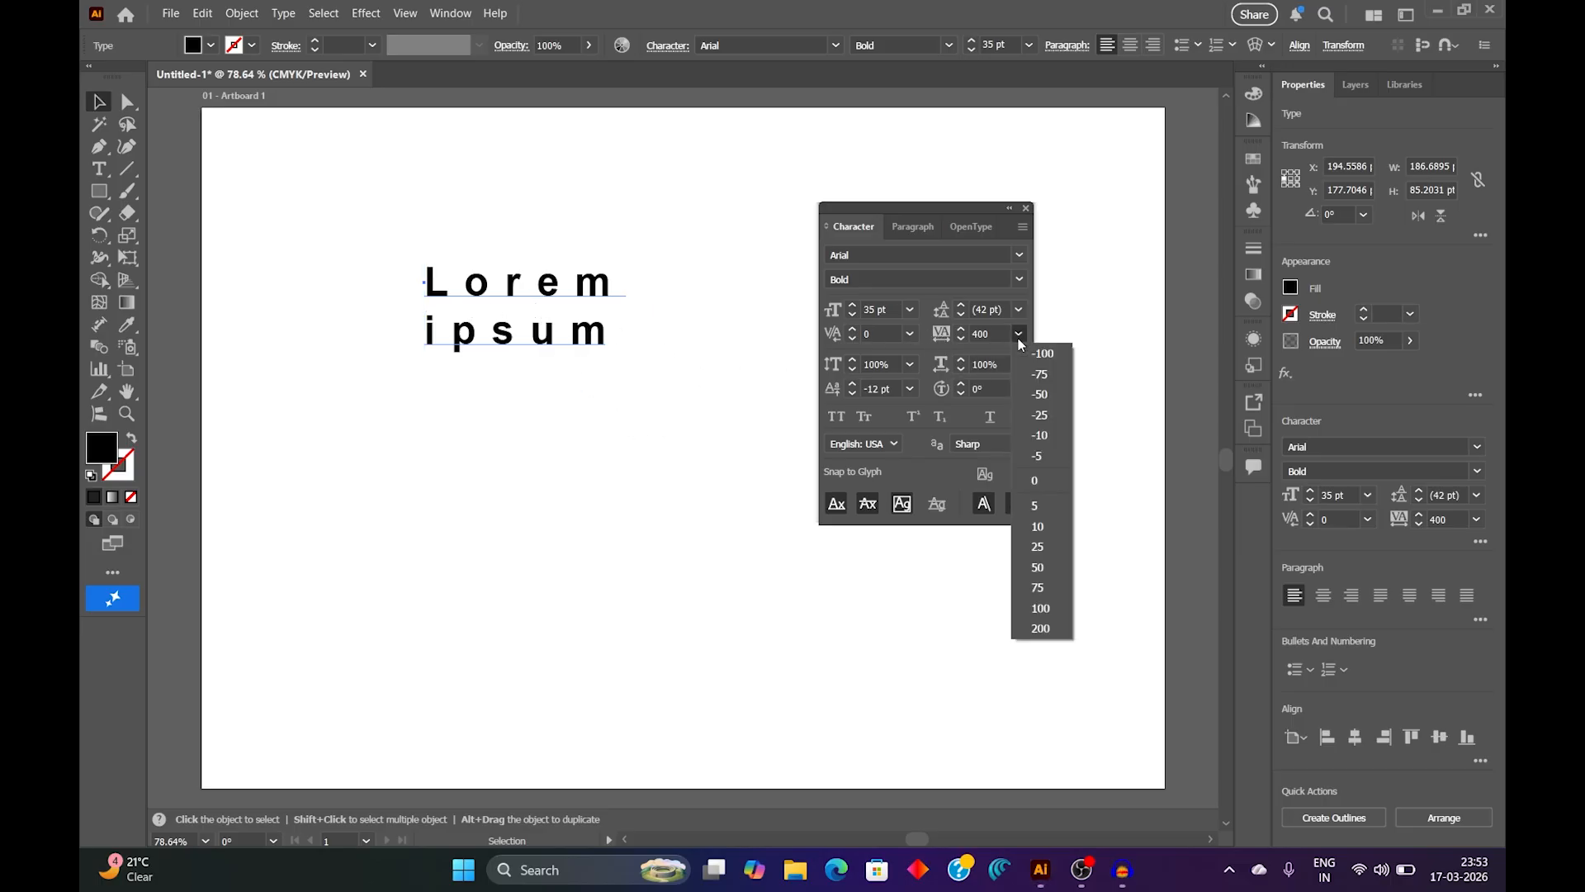
pyautogui.click(1048, 482)
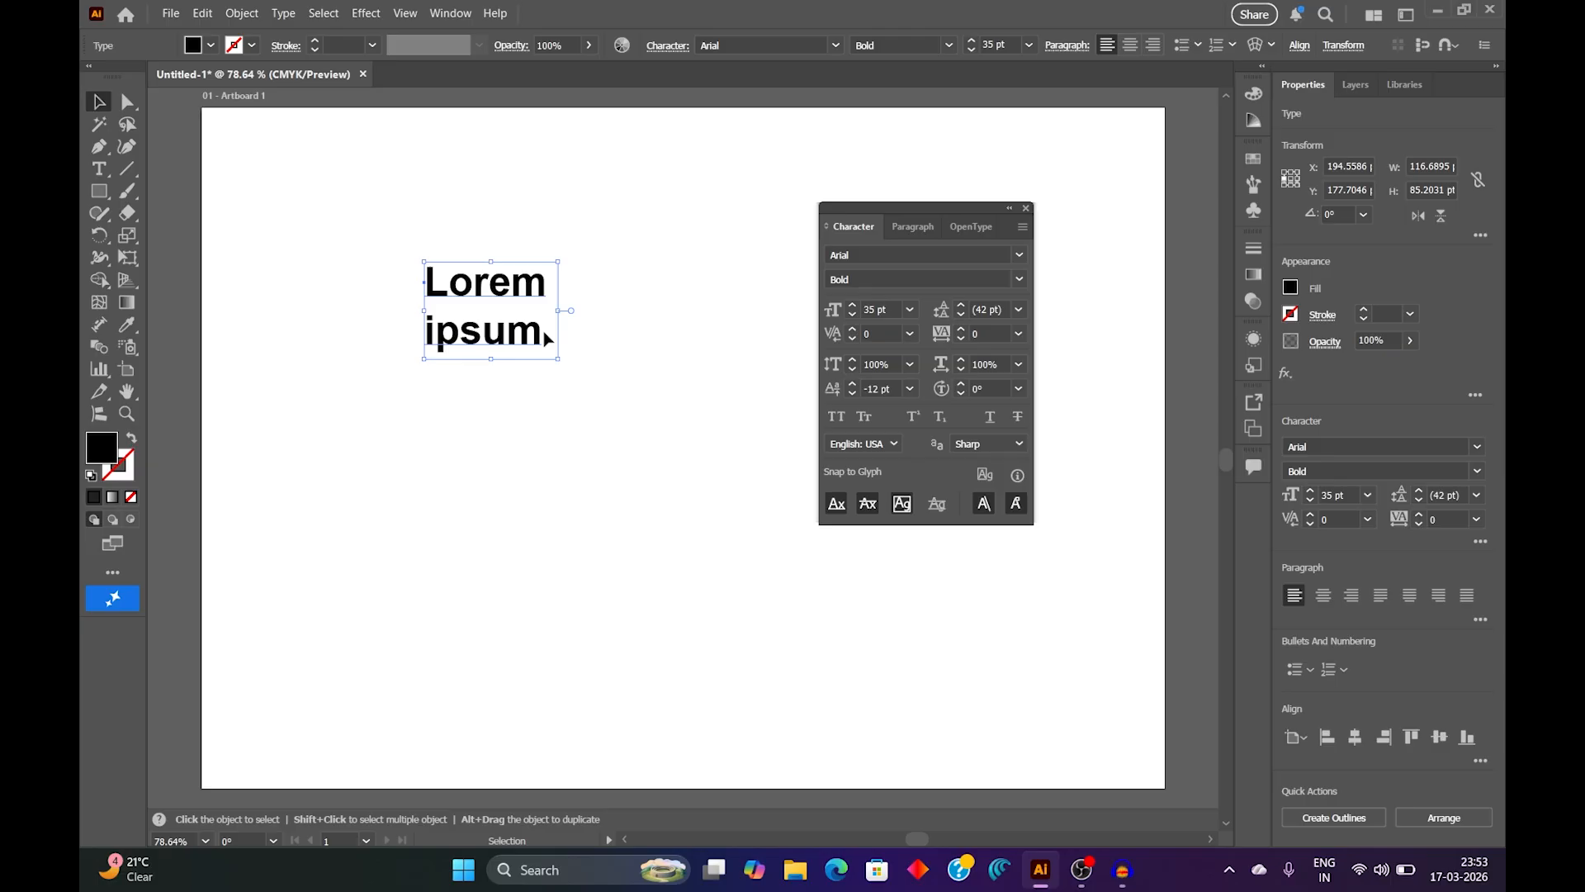
# Step: Remove the line break after "Lorem" so that "Lorem ipsum" sits on a single line
pyautogui.click(100, 170)
pyautogui.click(497, 283)
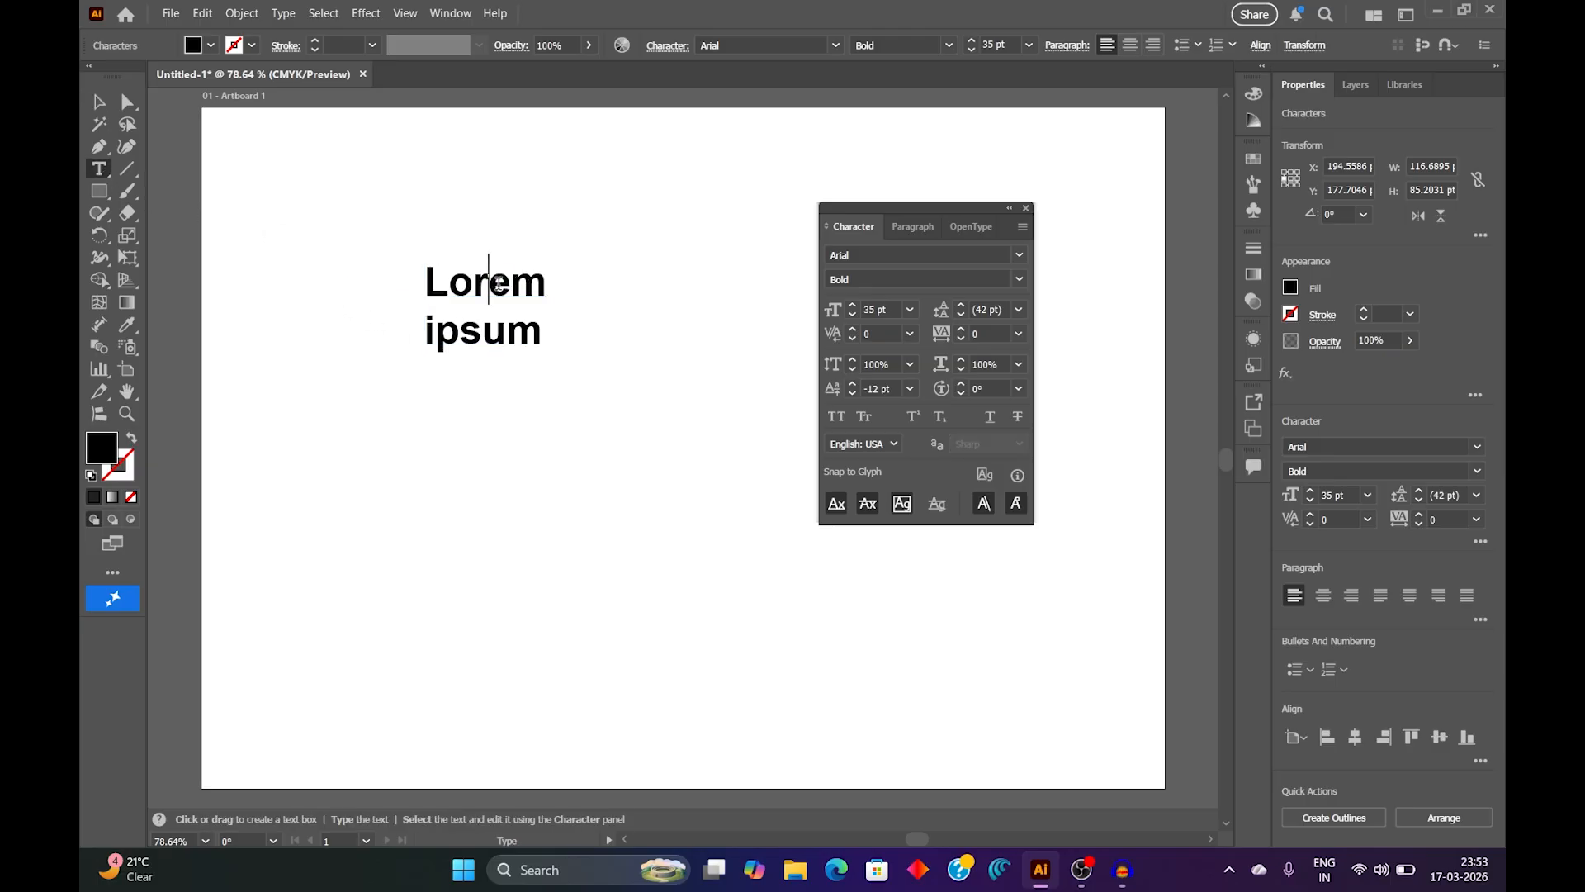
pyautogui.press('Right')
pyautogui.press('Right')
pyautogui.press('Delete')
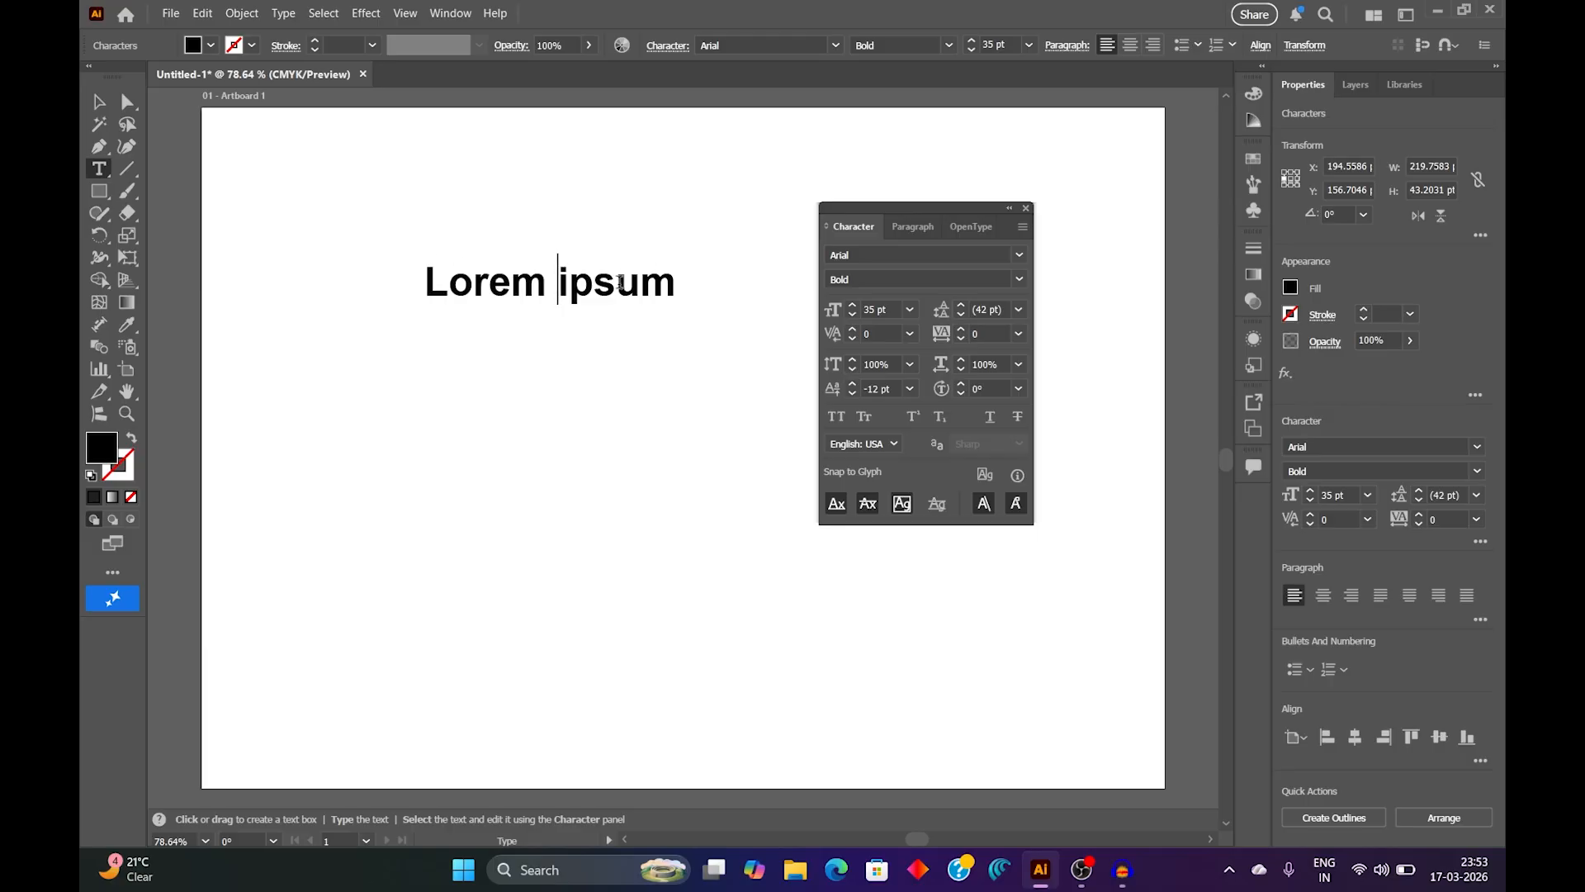
# Step: Select the text object, try vertical scales of 200% and 50%, and restore the vertical scale to 100%
pyautogui.click(101, 103)
pyautogui.click(908, 365)
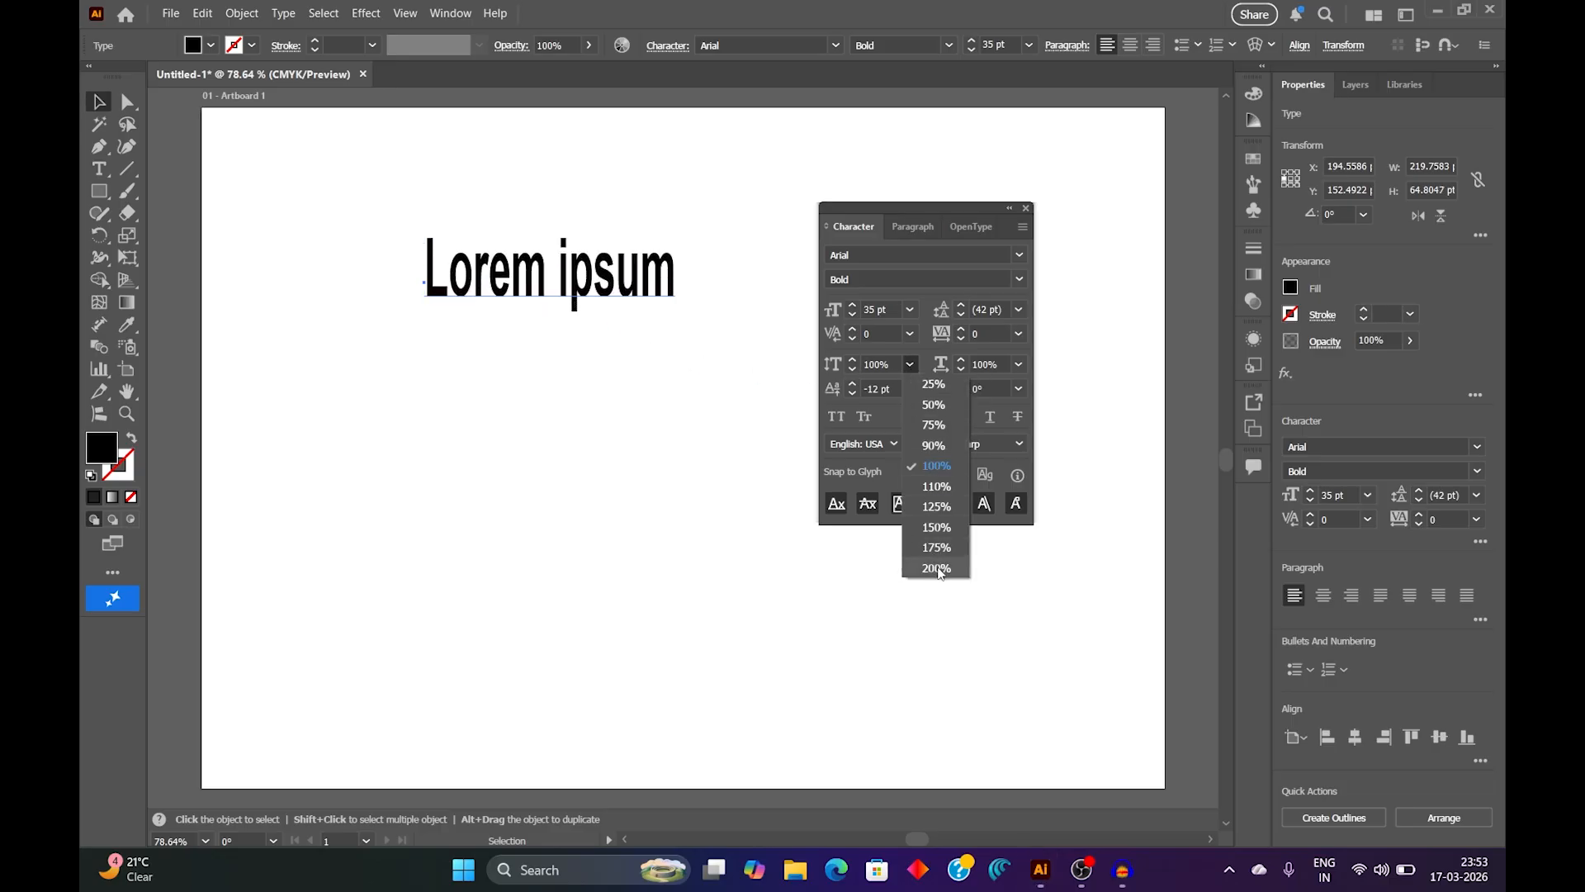
pyautogui.click(937, 569)
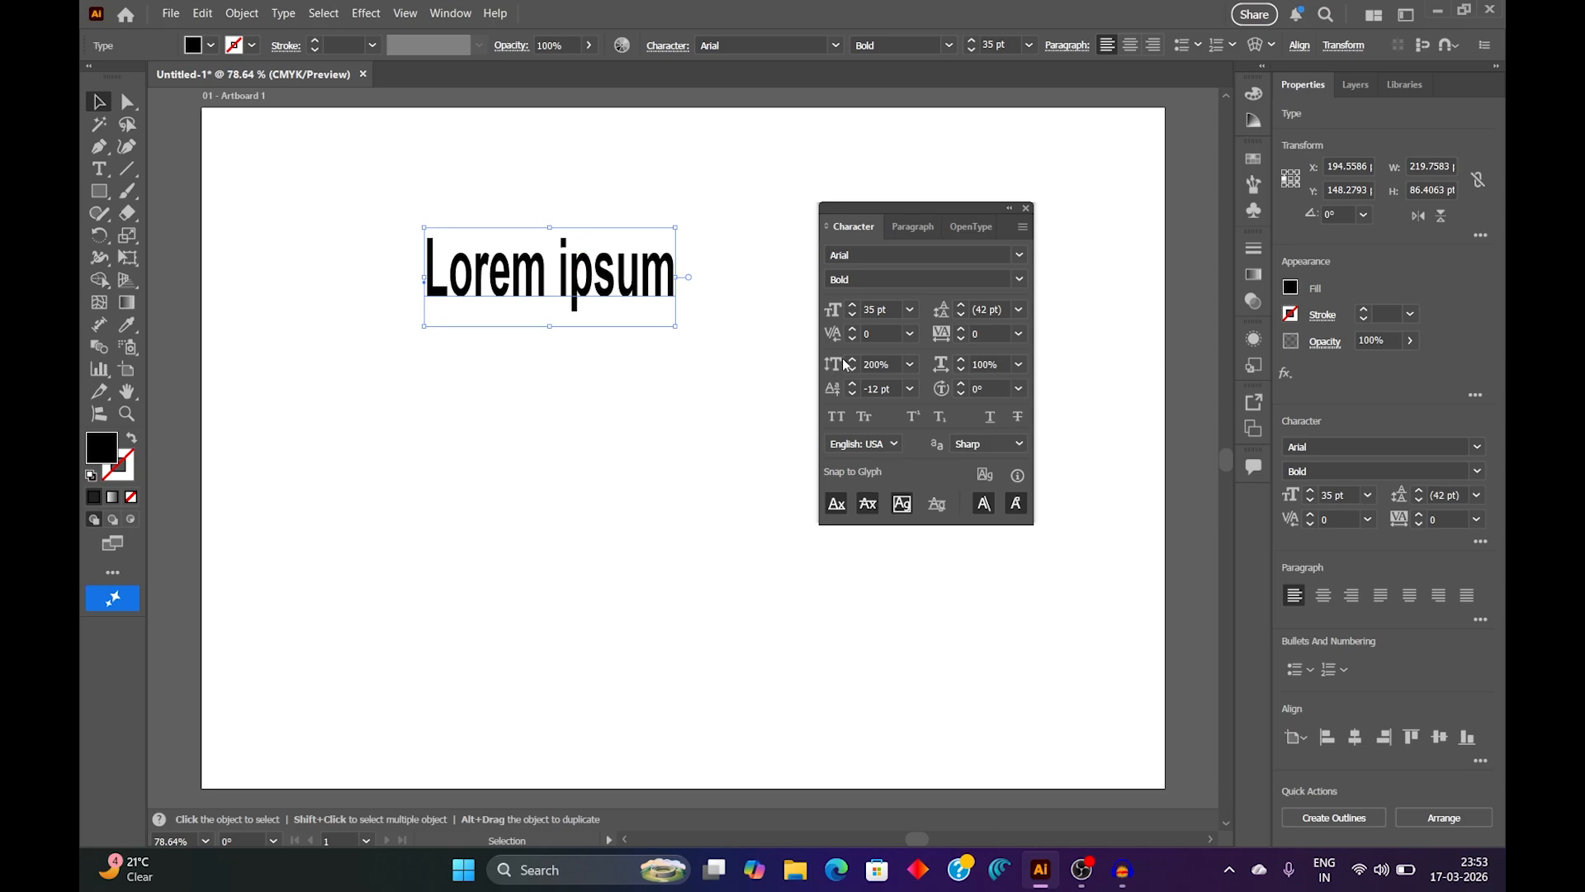
pyautogui.click(910, 365)
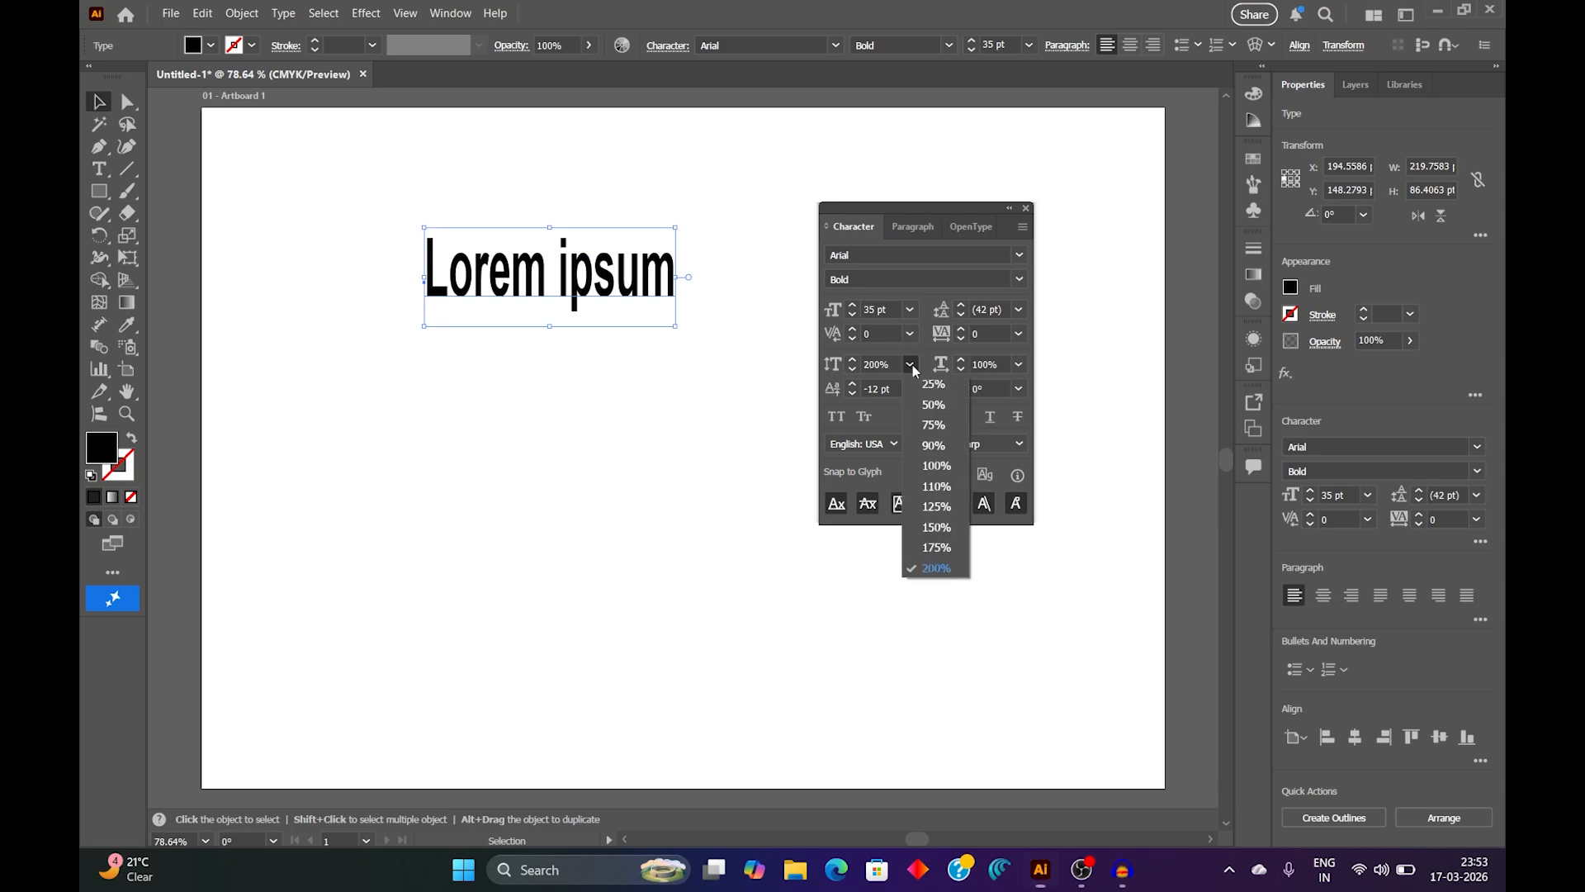
pyautogui.click(933, 406)
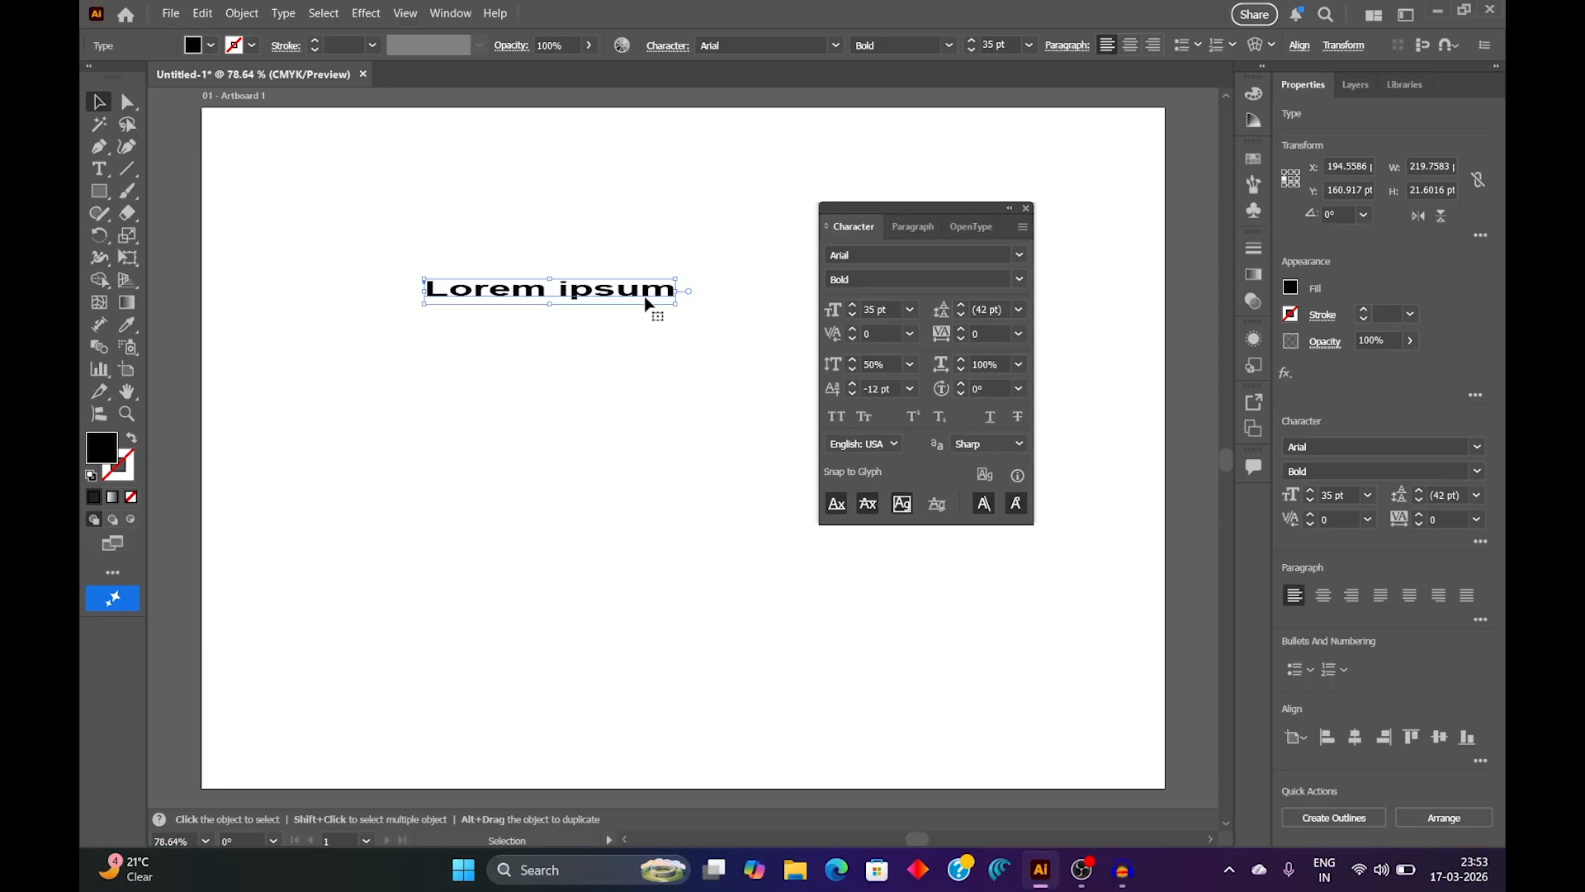
pyautogui.click(911, 364)
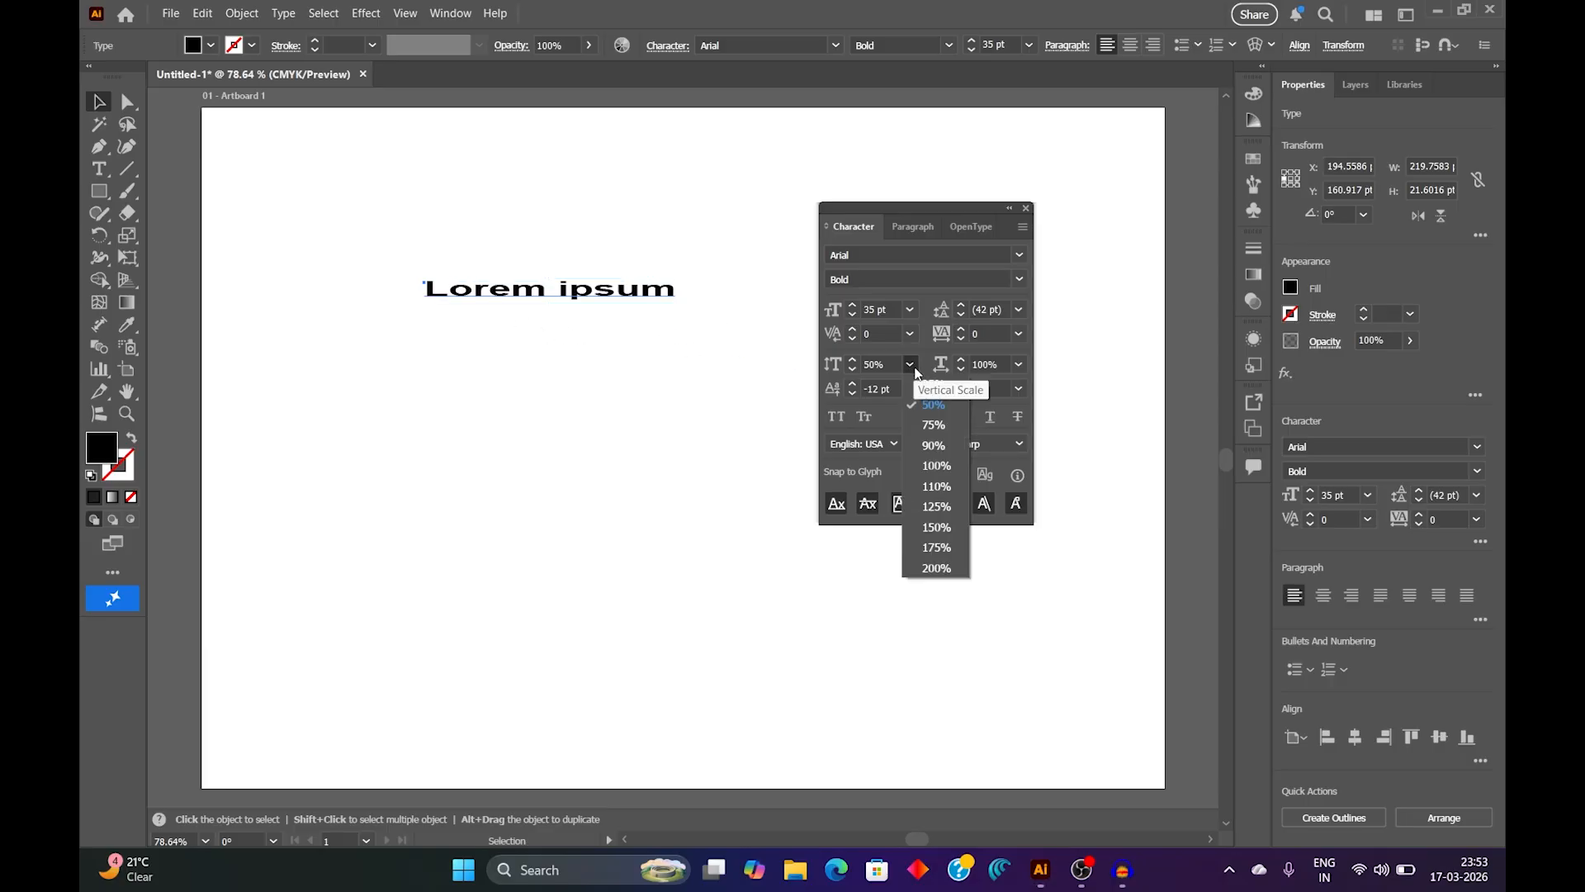
pyautogui.click(941, 468)
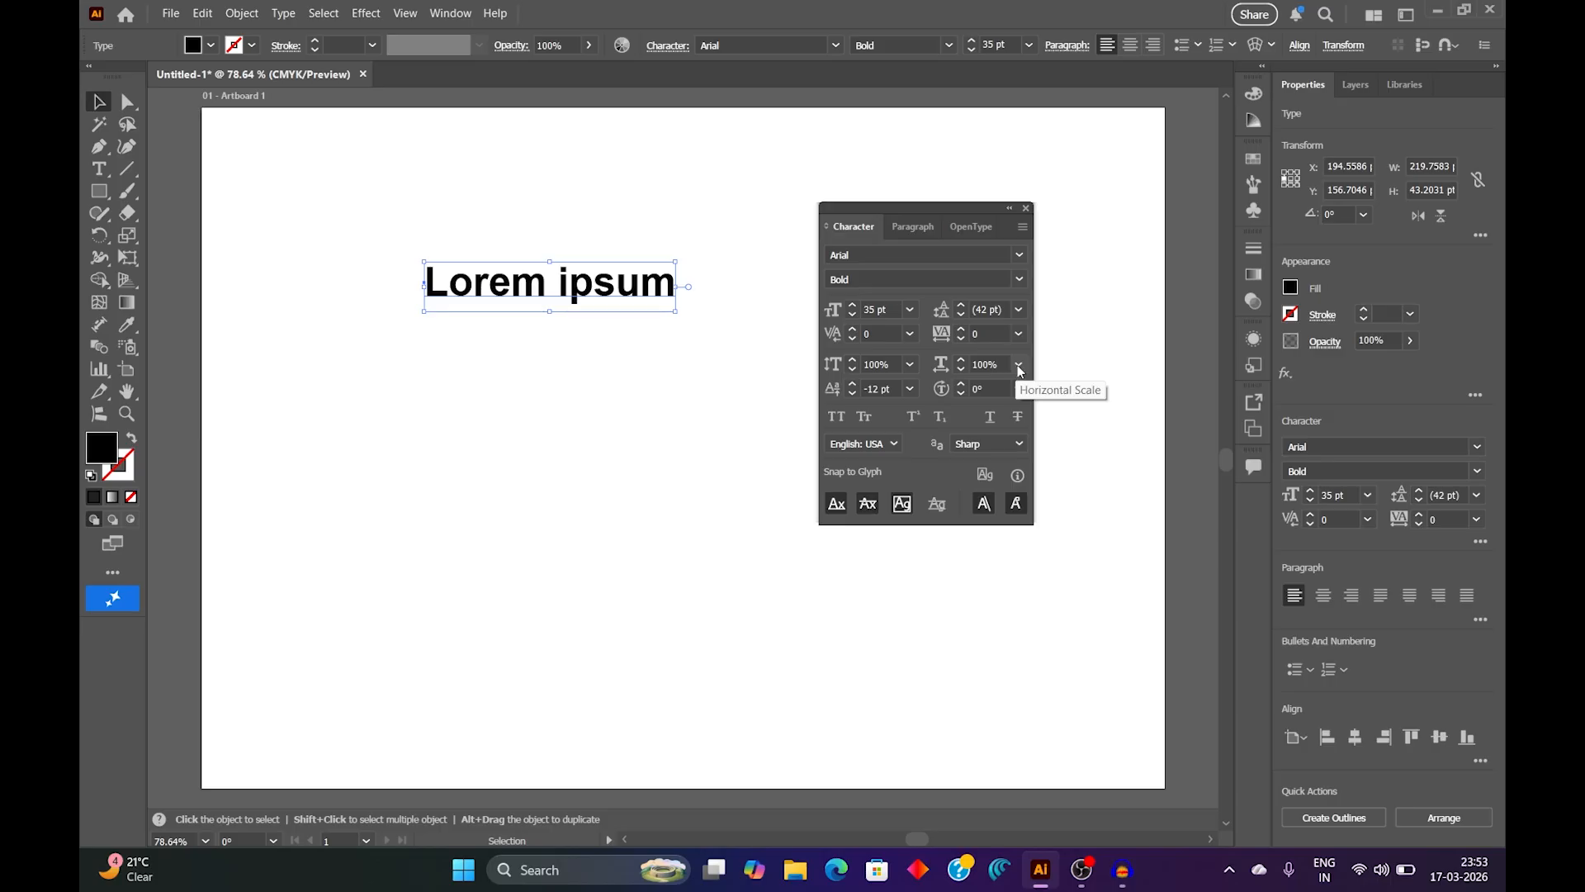
# Step: Try horizontal scales of 200% and 50% on the text, and restore the horizontal scale to 100%
pyautogui.click(1018, 366)
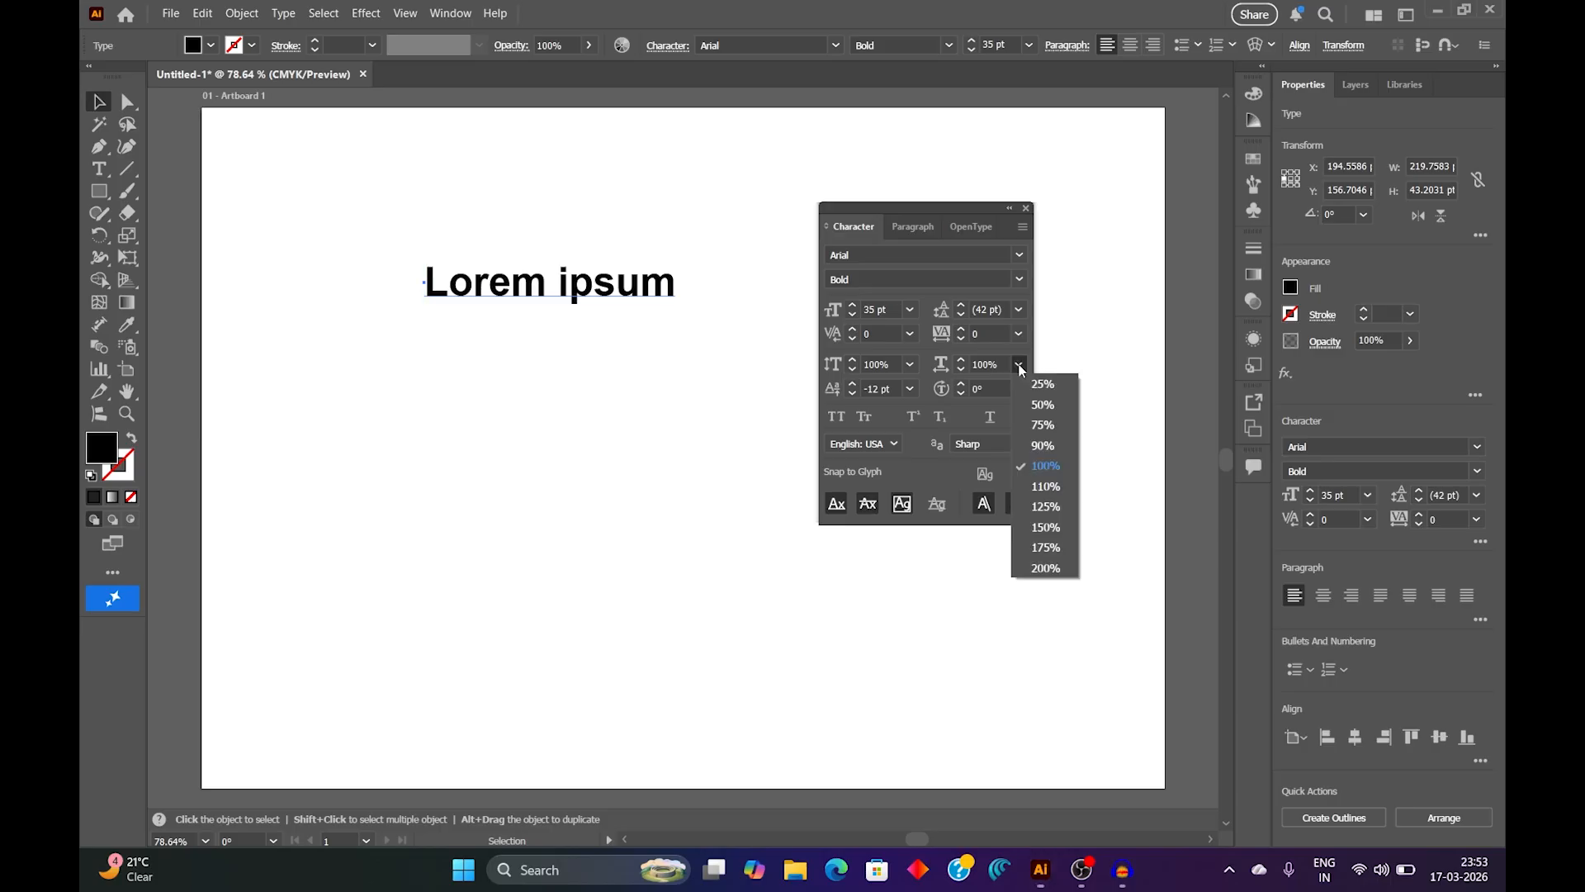
pyautogui.click(1046, 569)
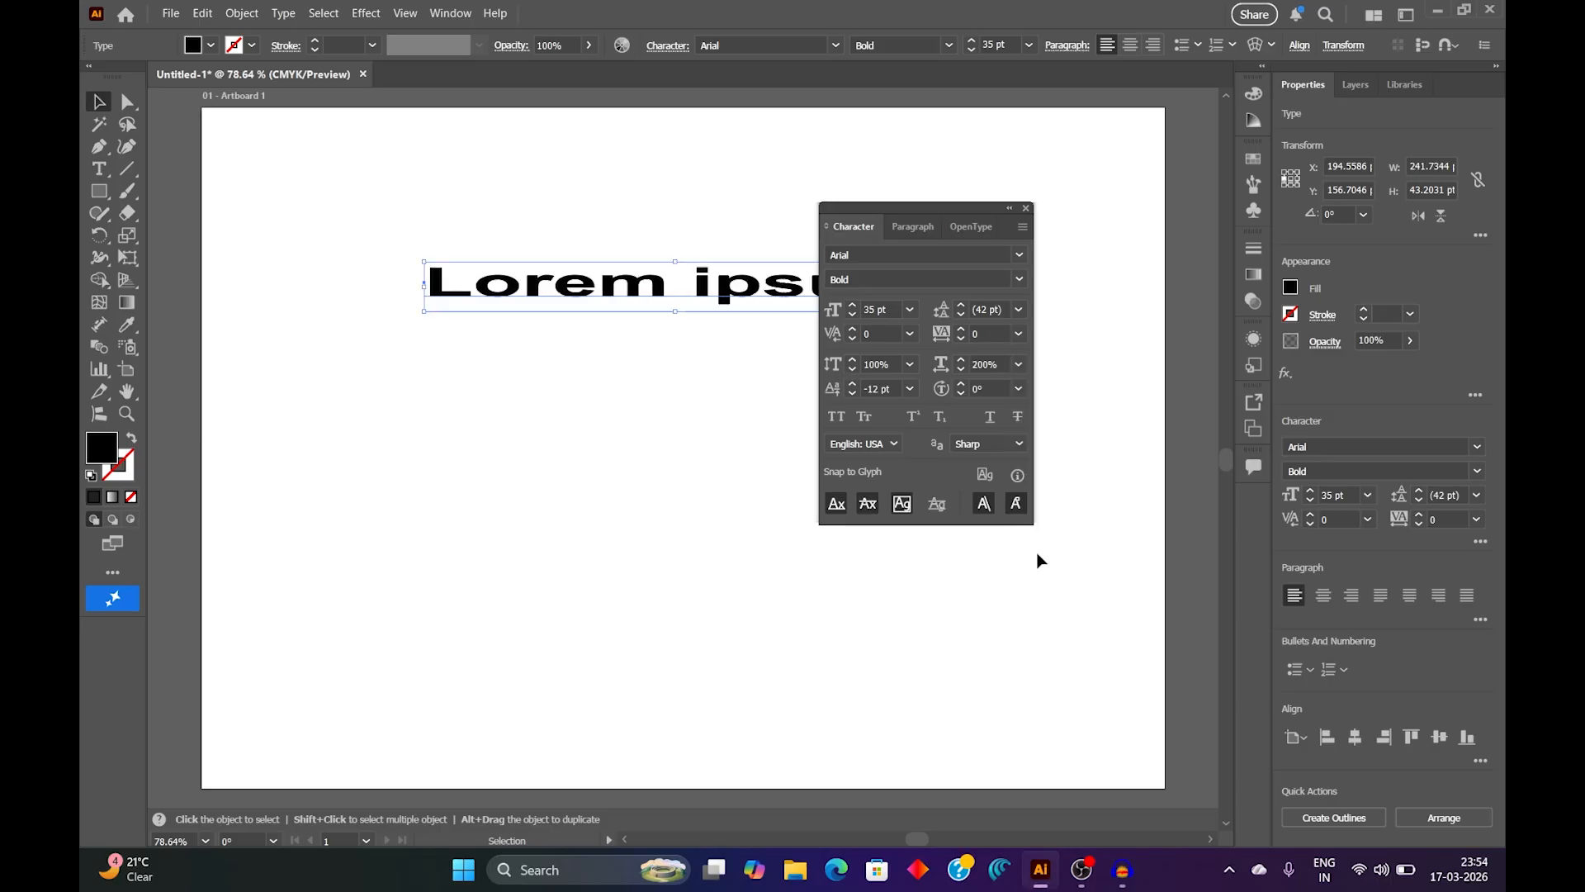
pyautogui.click(1019, 366)
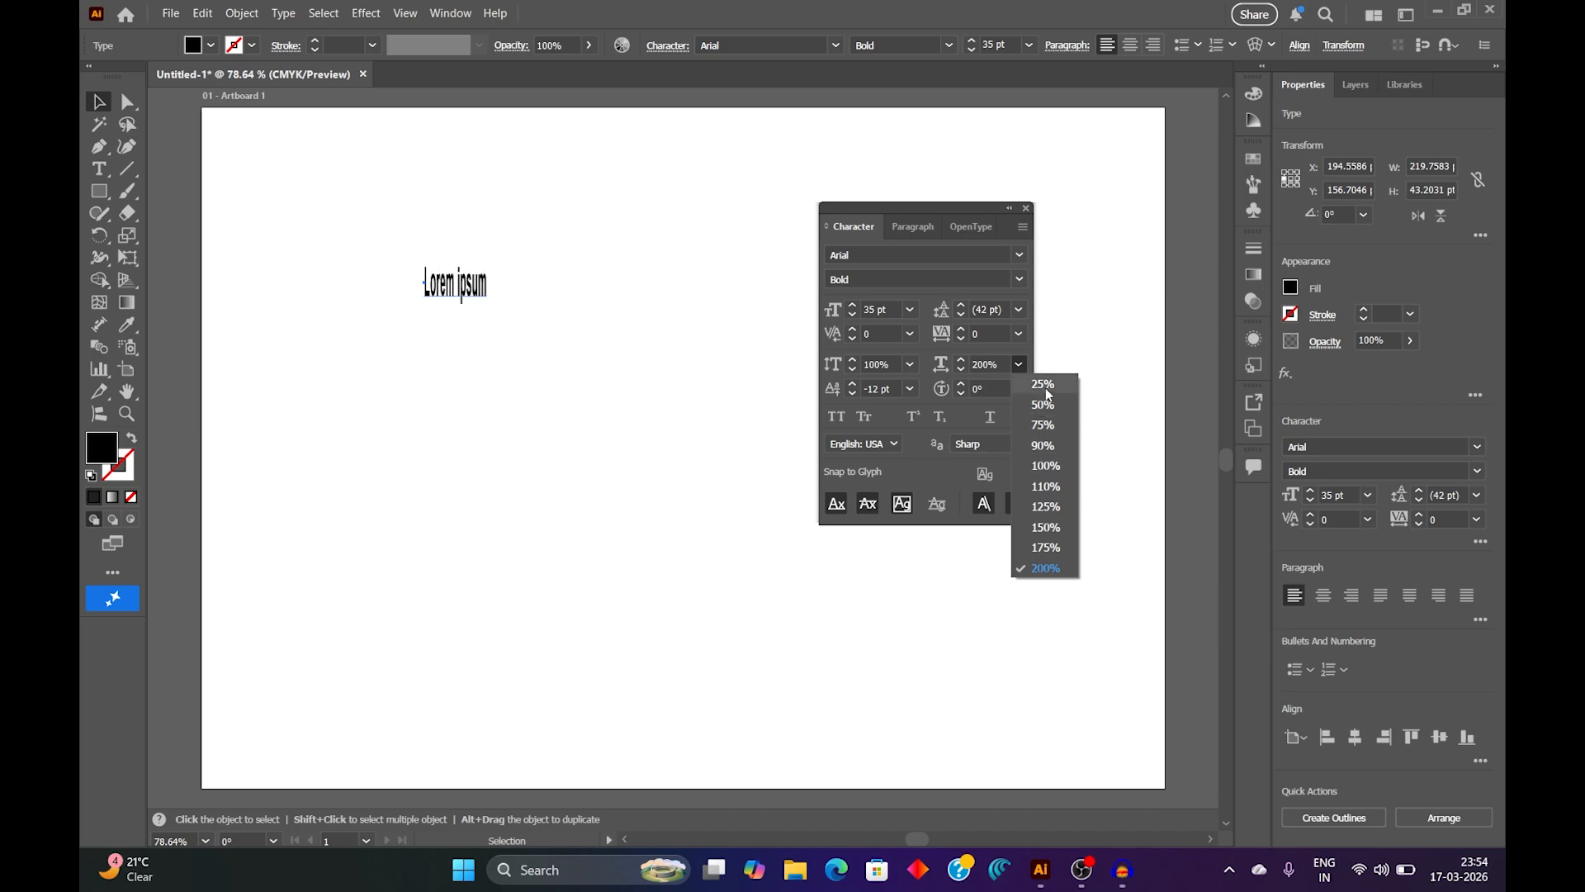
pyautogui.click(1044, 404)
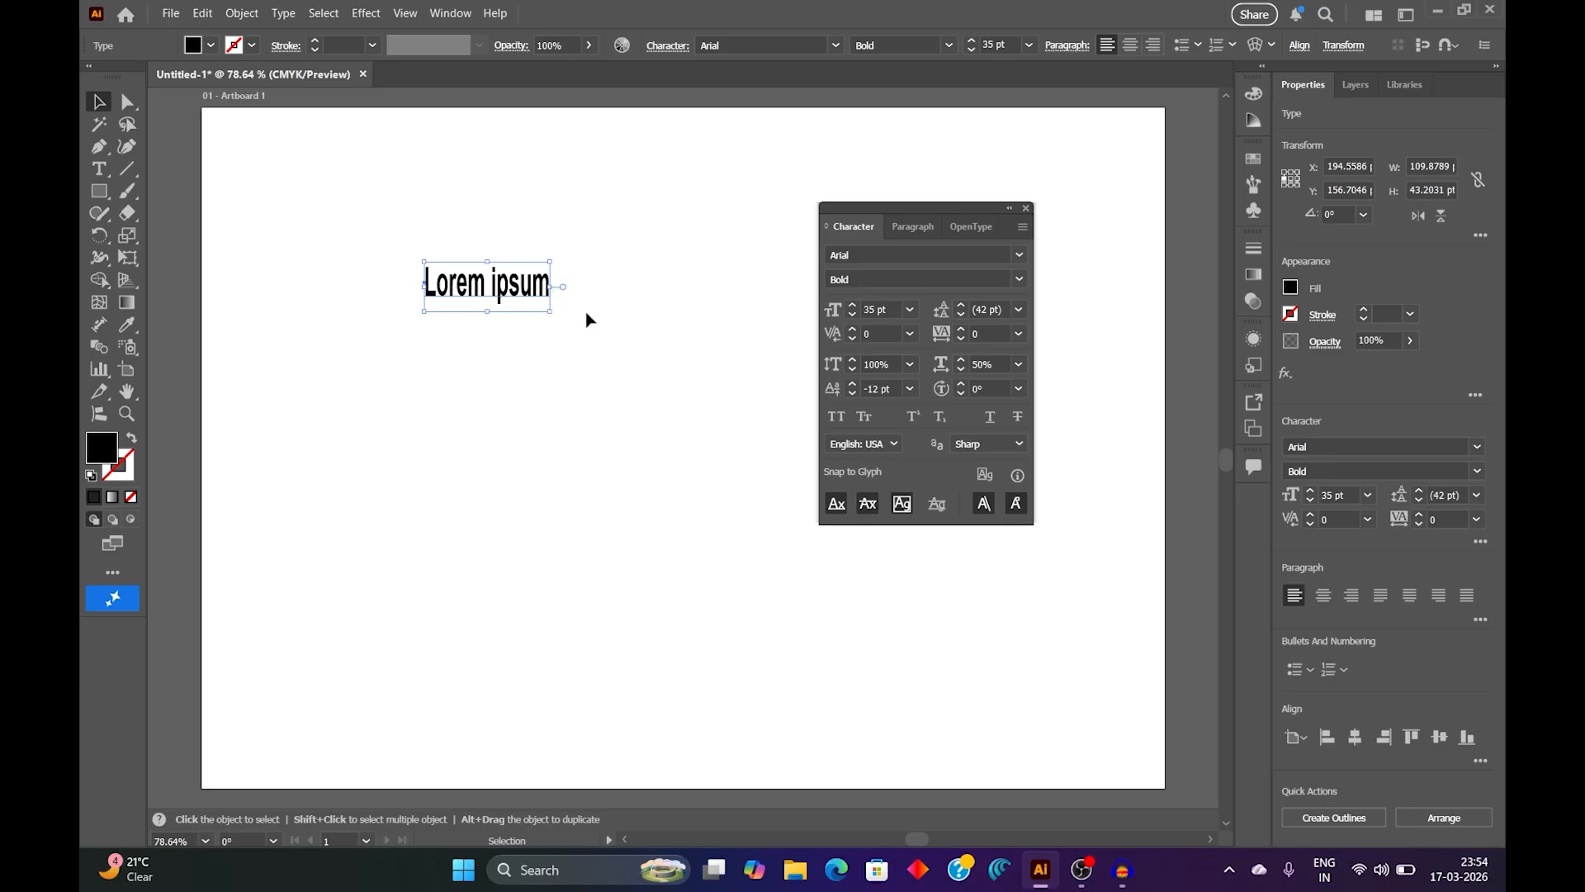
pyautogui.click(1018, 366)
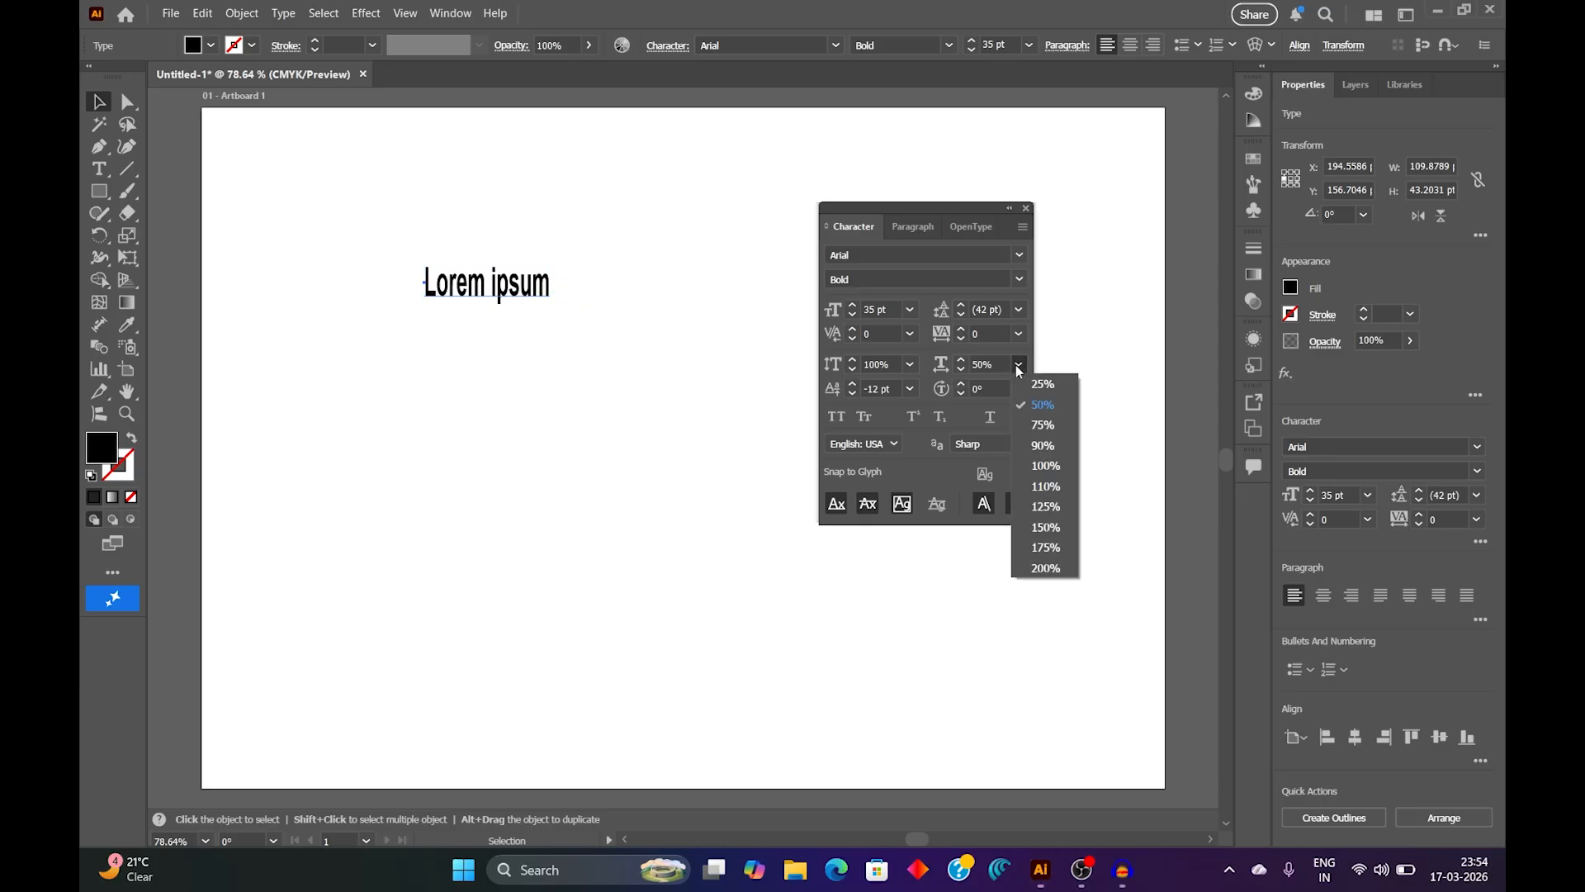
pyautogui.click(1045, 467)
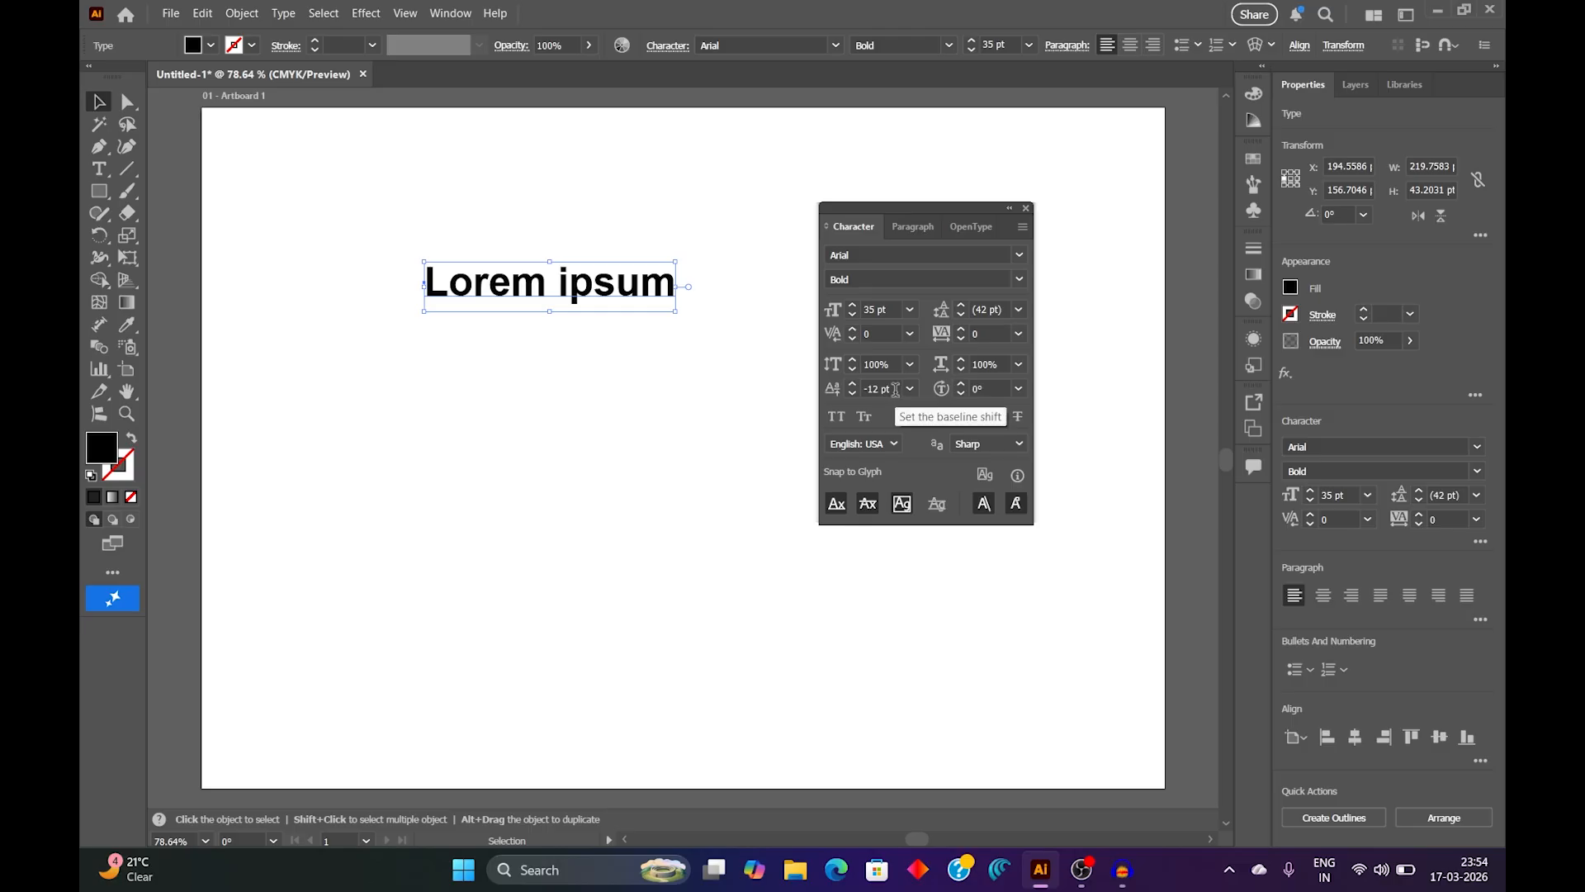
# Step: Draw a line about 224 pt long along the base of "Lorem ipsum" and give it a 1 pt stroke
pyautogui.click(595, 364)
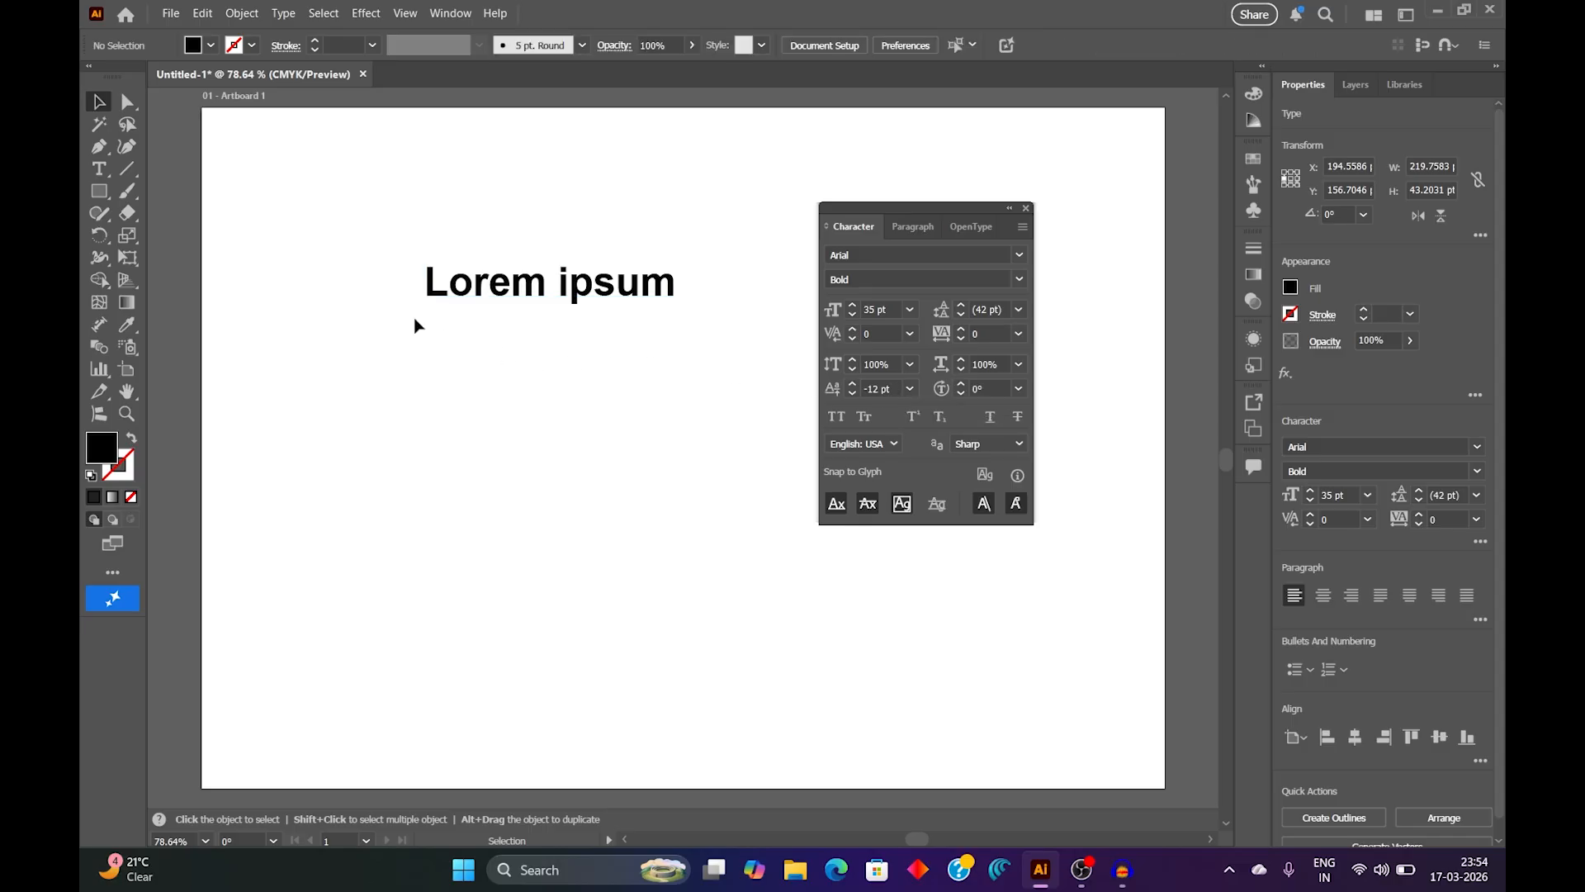
pyautogui.click(130, 172)
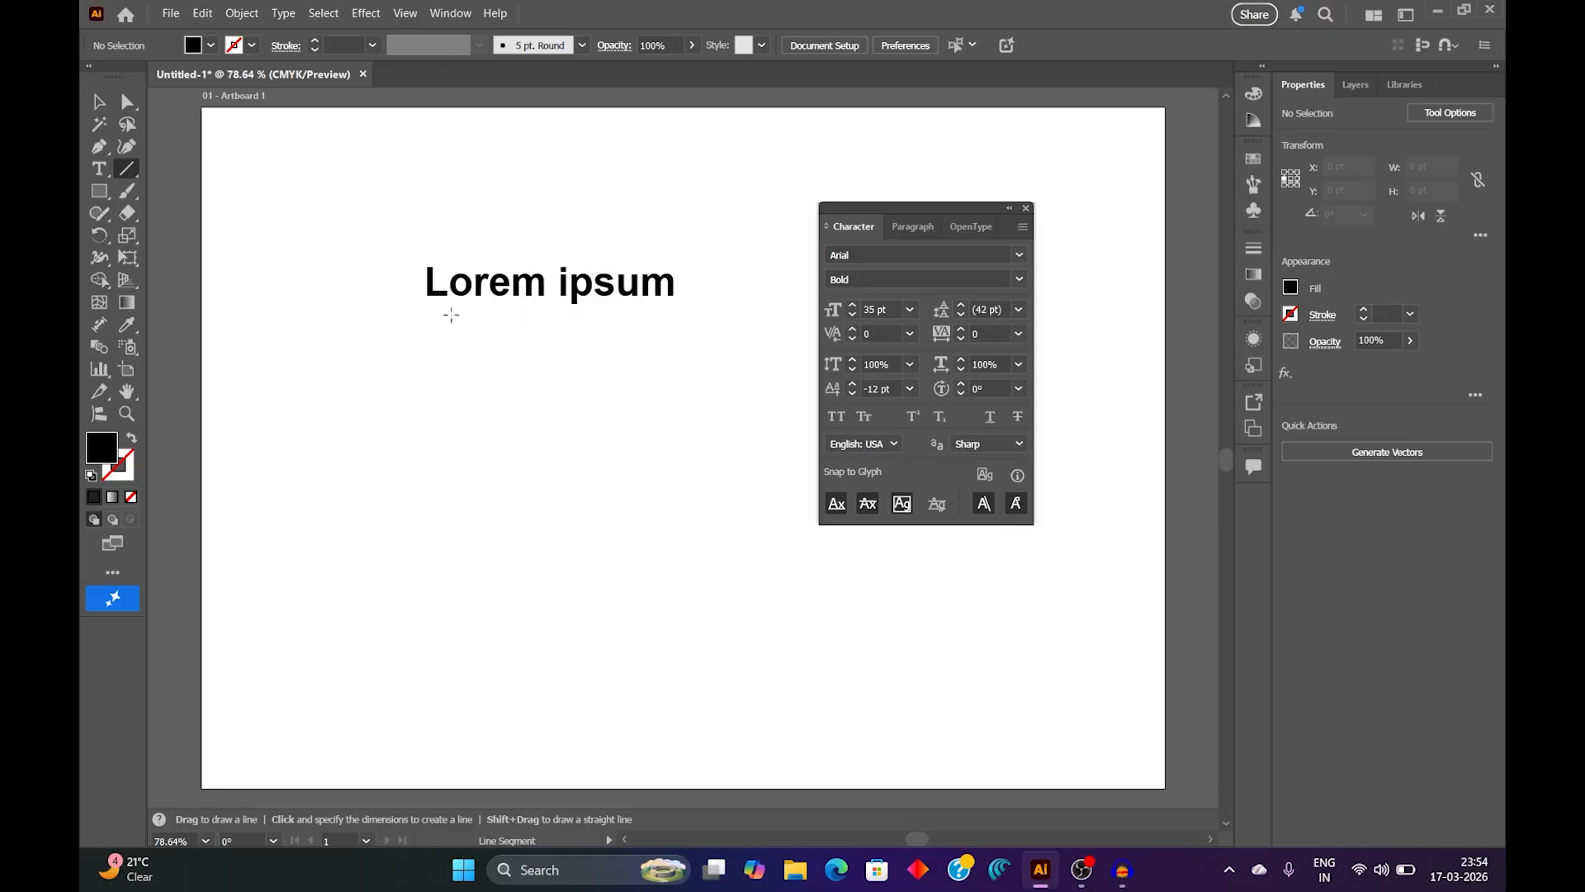
pyautogui.moveTo(427, 301); pyautogui.dragTo(684, 300)
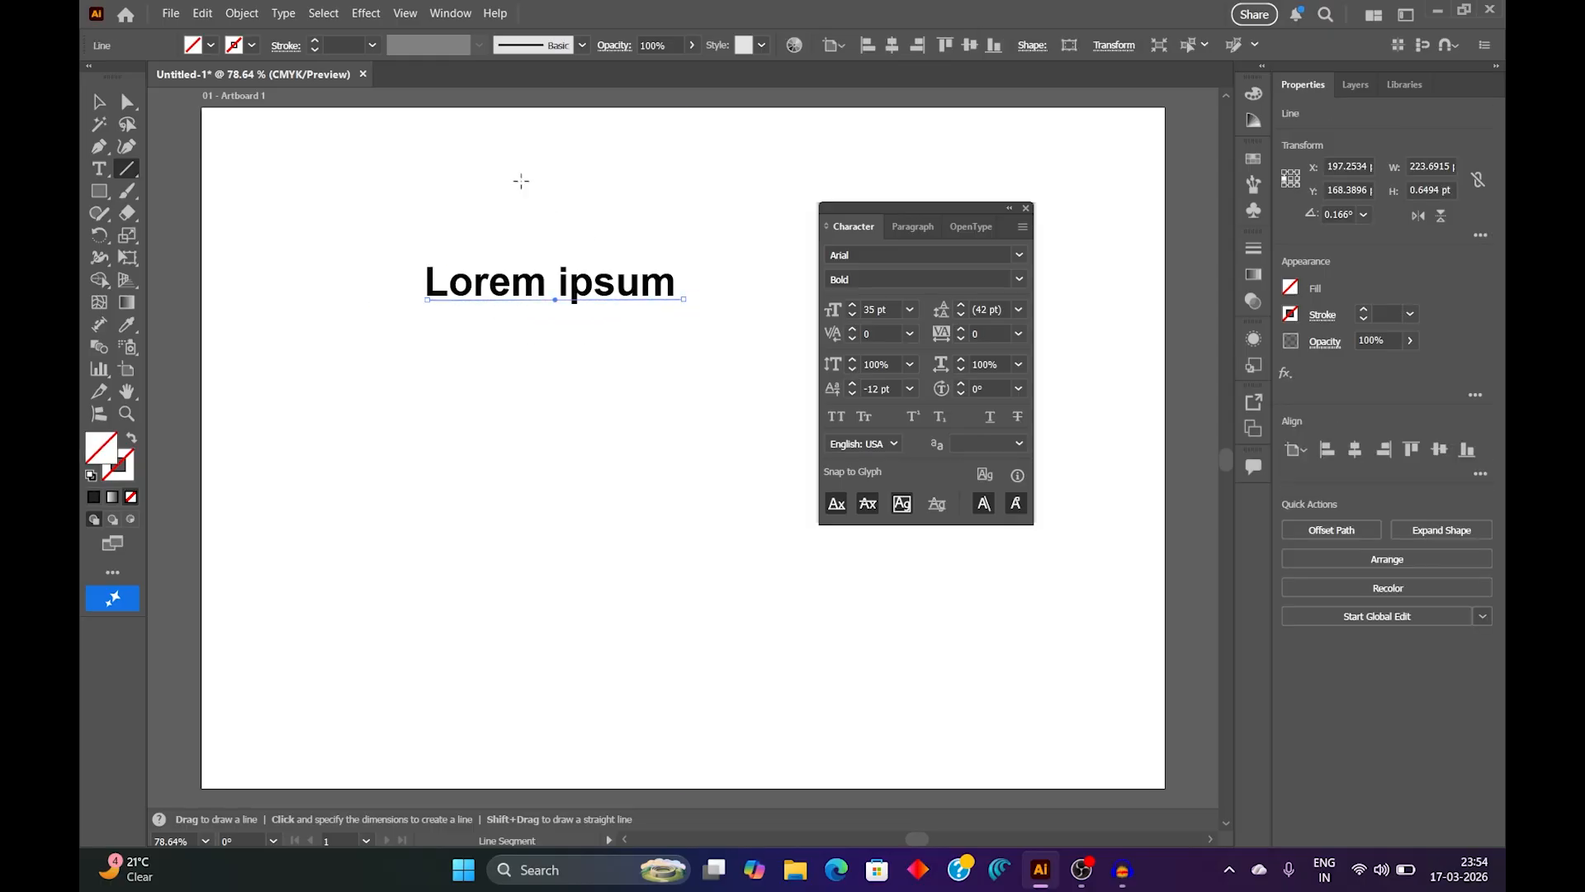
pyautogui.click(373, 45)
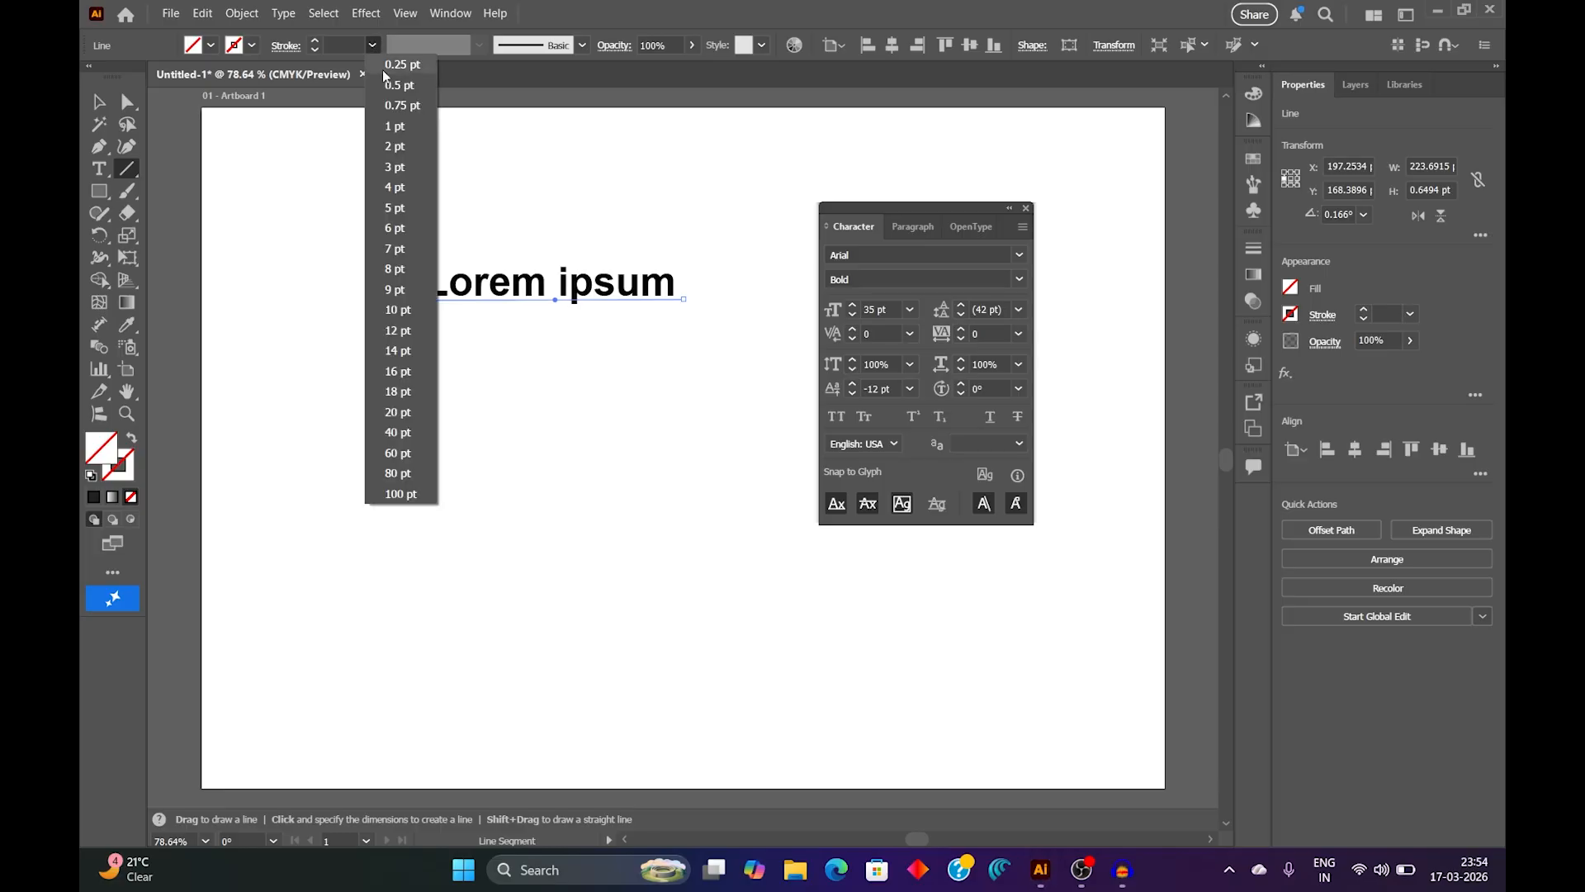
pyautogui.click(403, 122)
pyautogui.click(99, 100)
pyautogui.click(497, 359)
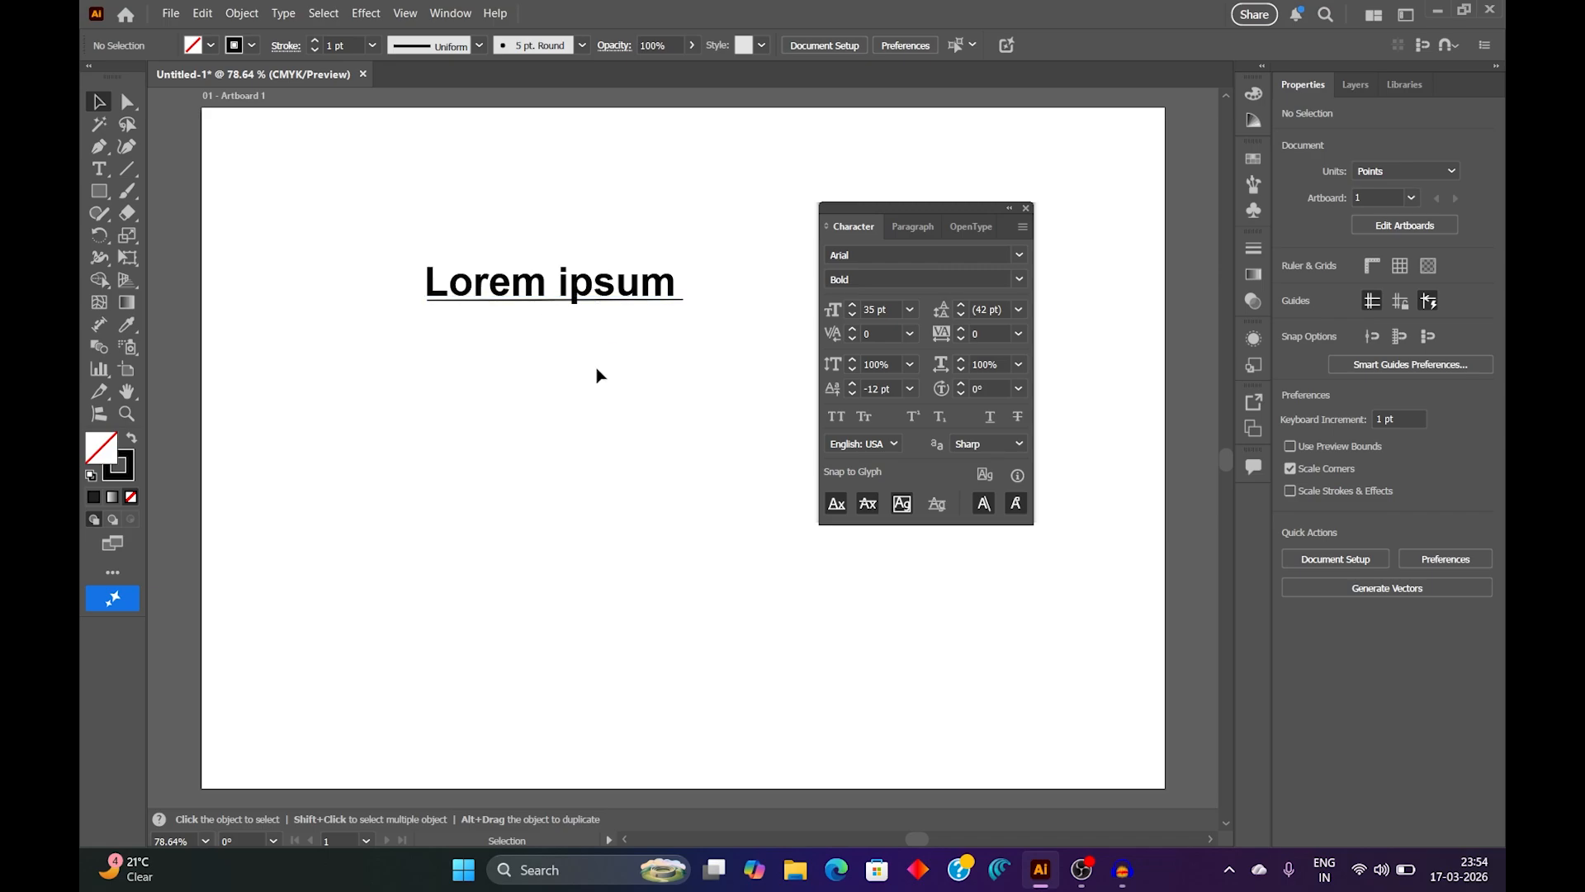
# Step: Set the baseline shift of the letter "p" in "ipsum" to 12 pt, restore it to -12 pt, and deselect the text
pyautogui.click(611, 293)
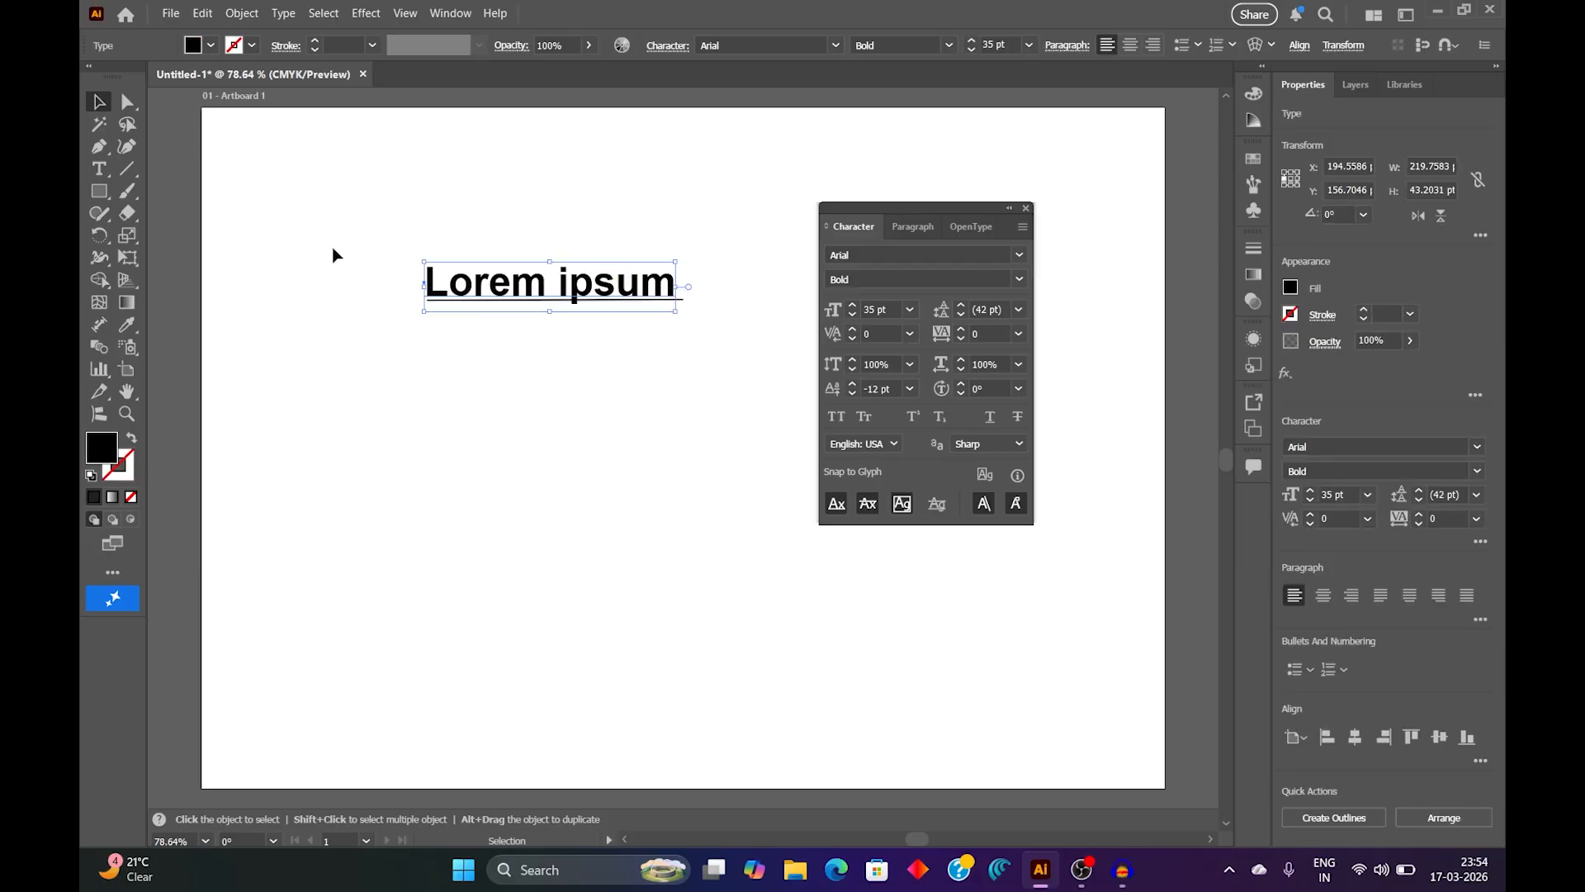
pyautogui.click(114, 170)
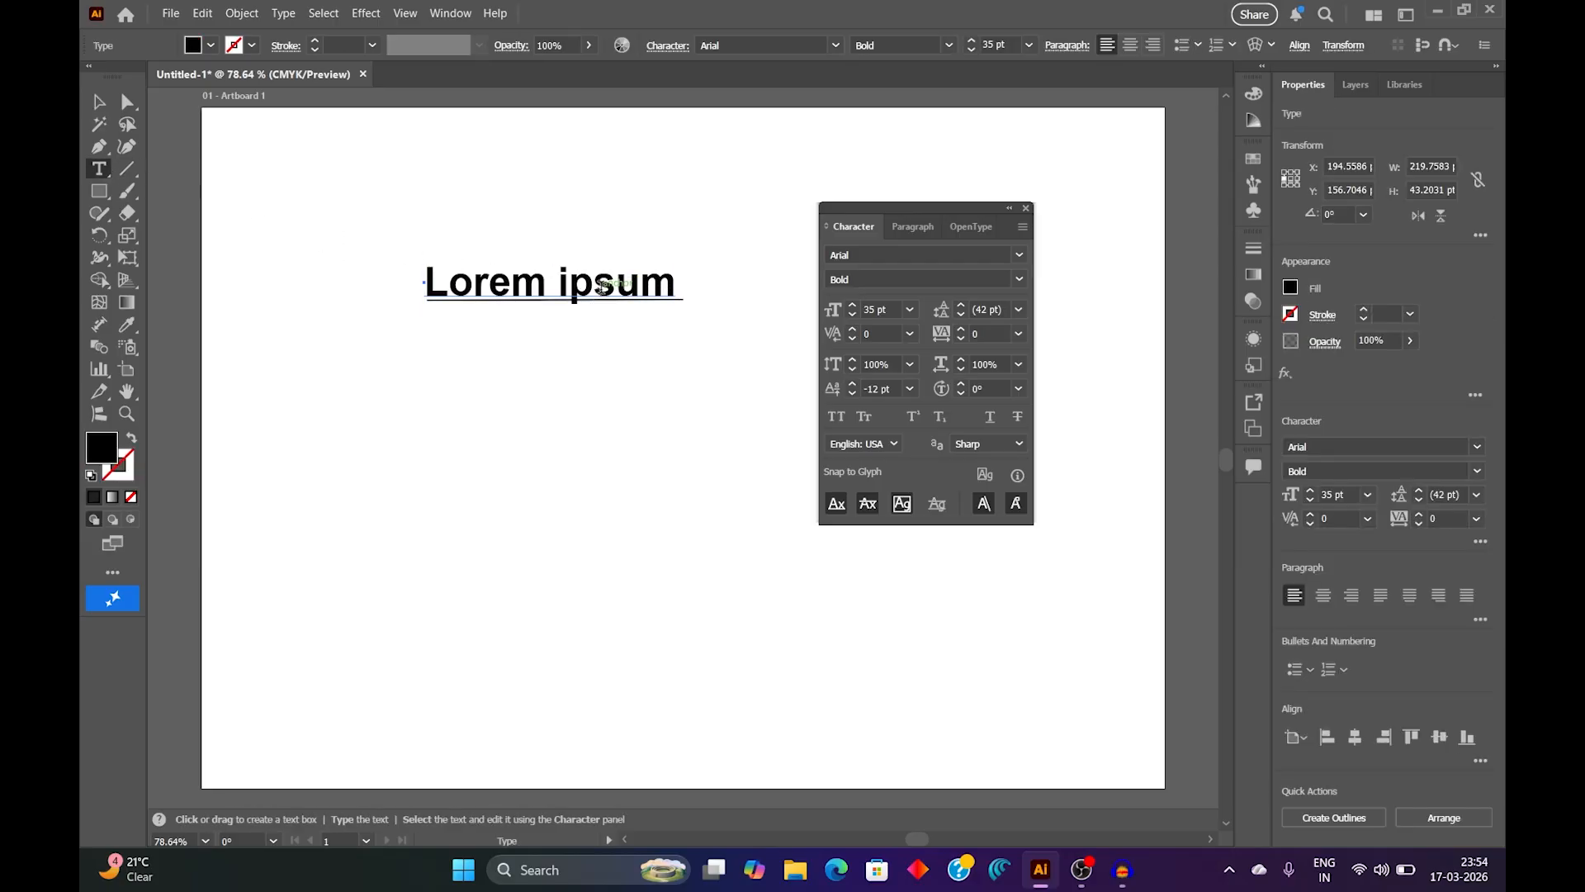
pyautogui.moveTo(593, 282); pyautogui.dragTo(573, 282)
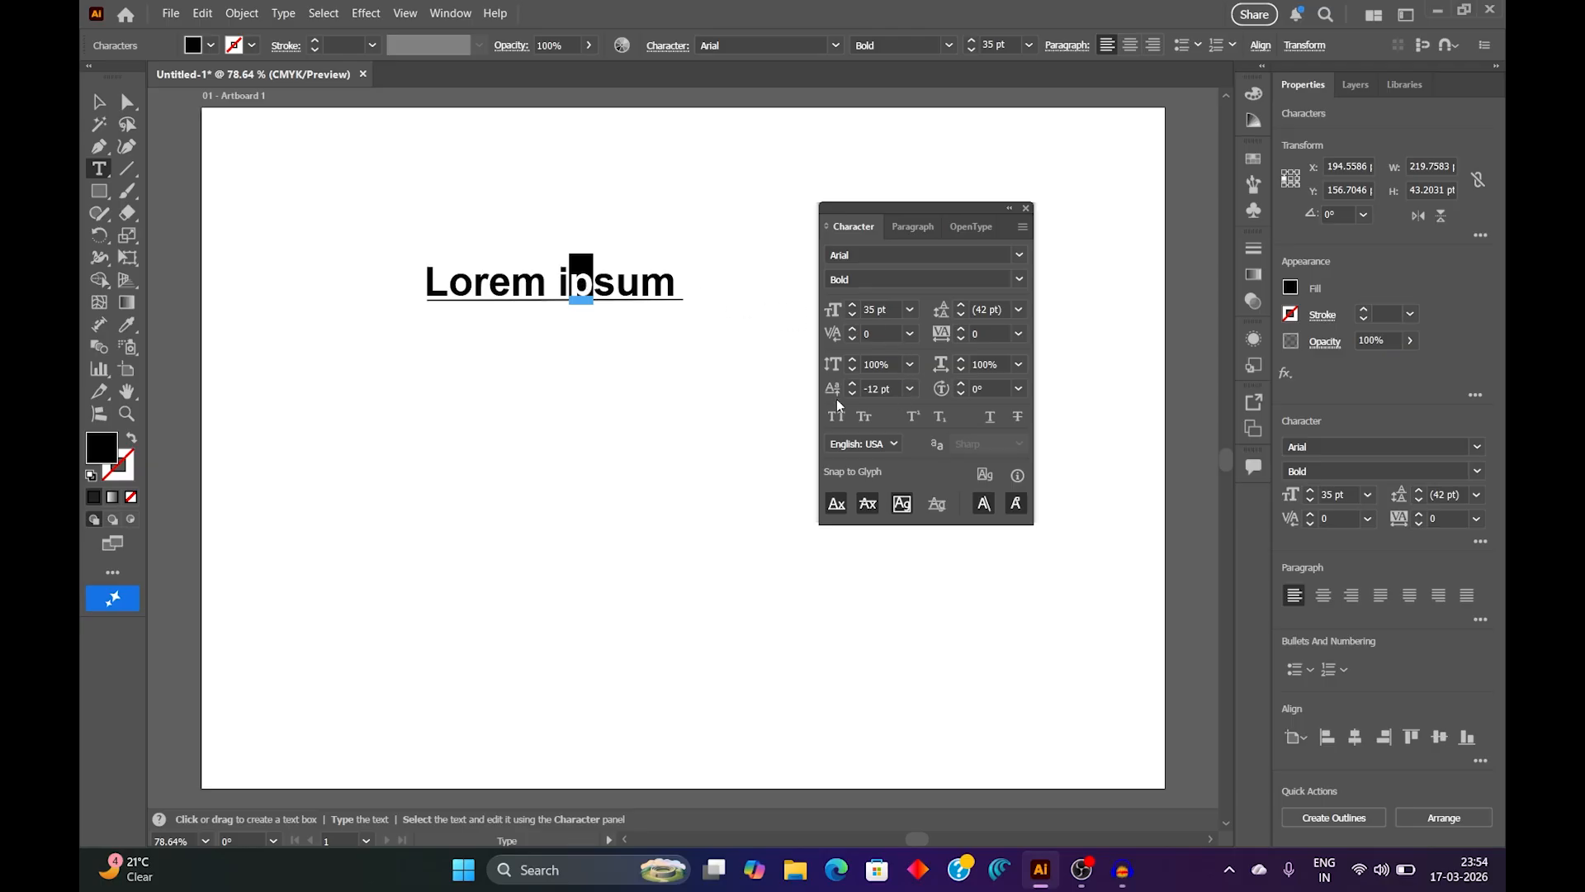
pyautogui.click(909, 388)
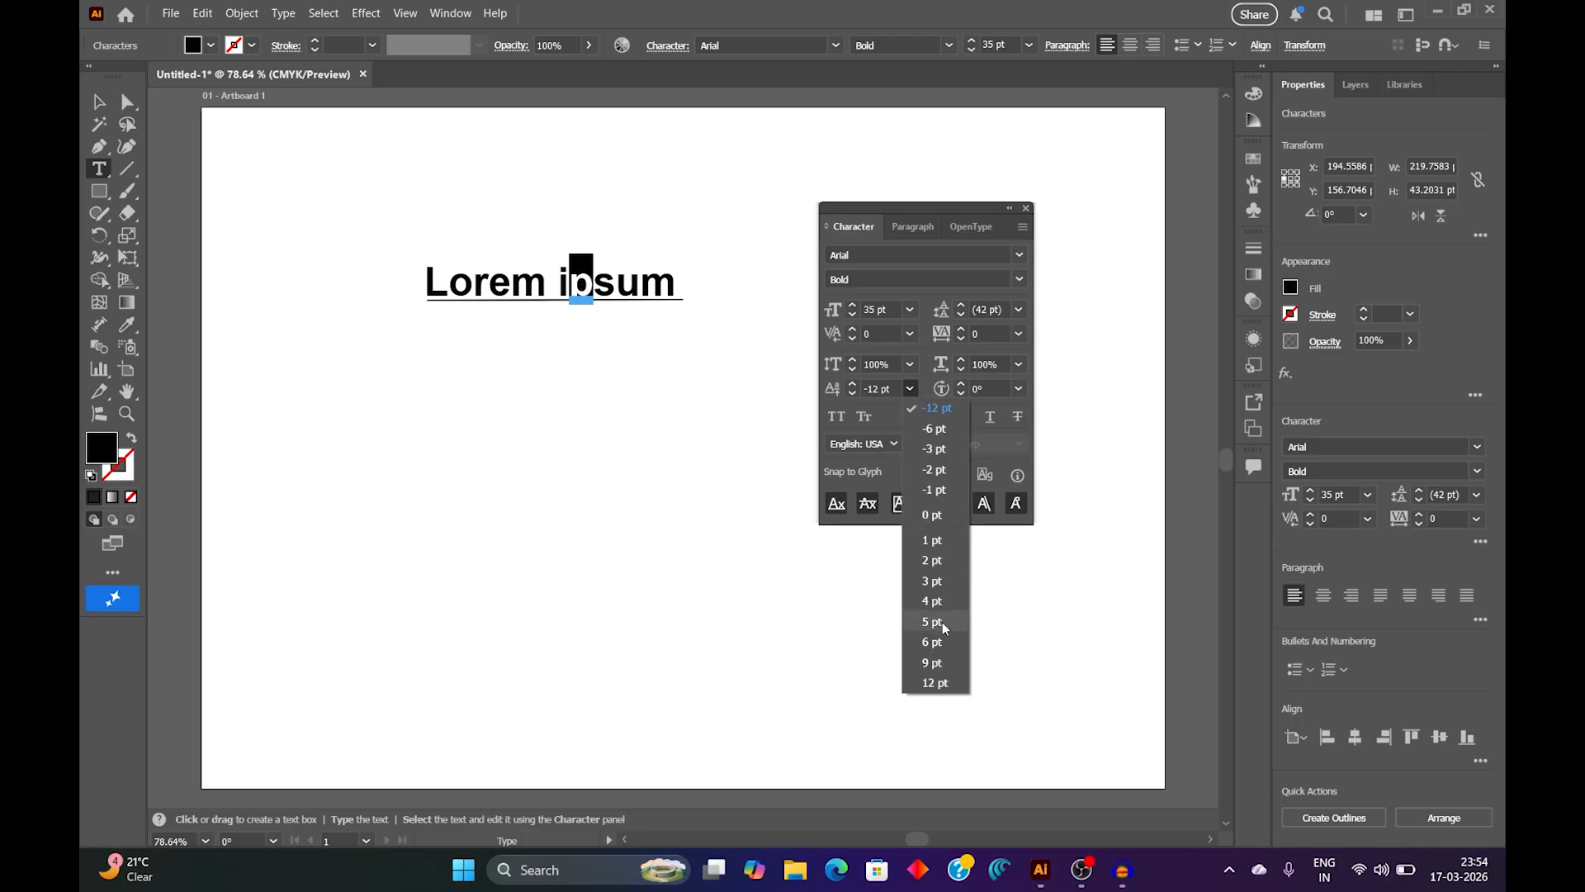
pyautogui.click(947, 684)
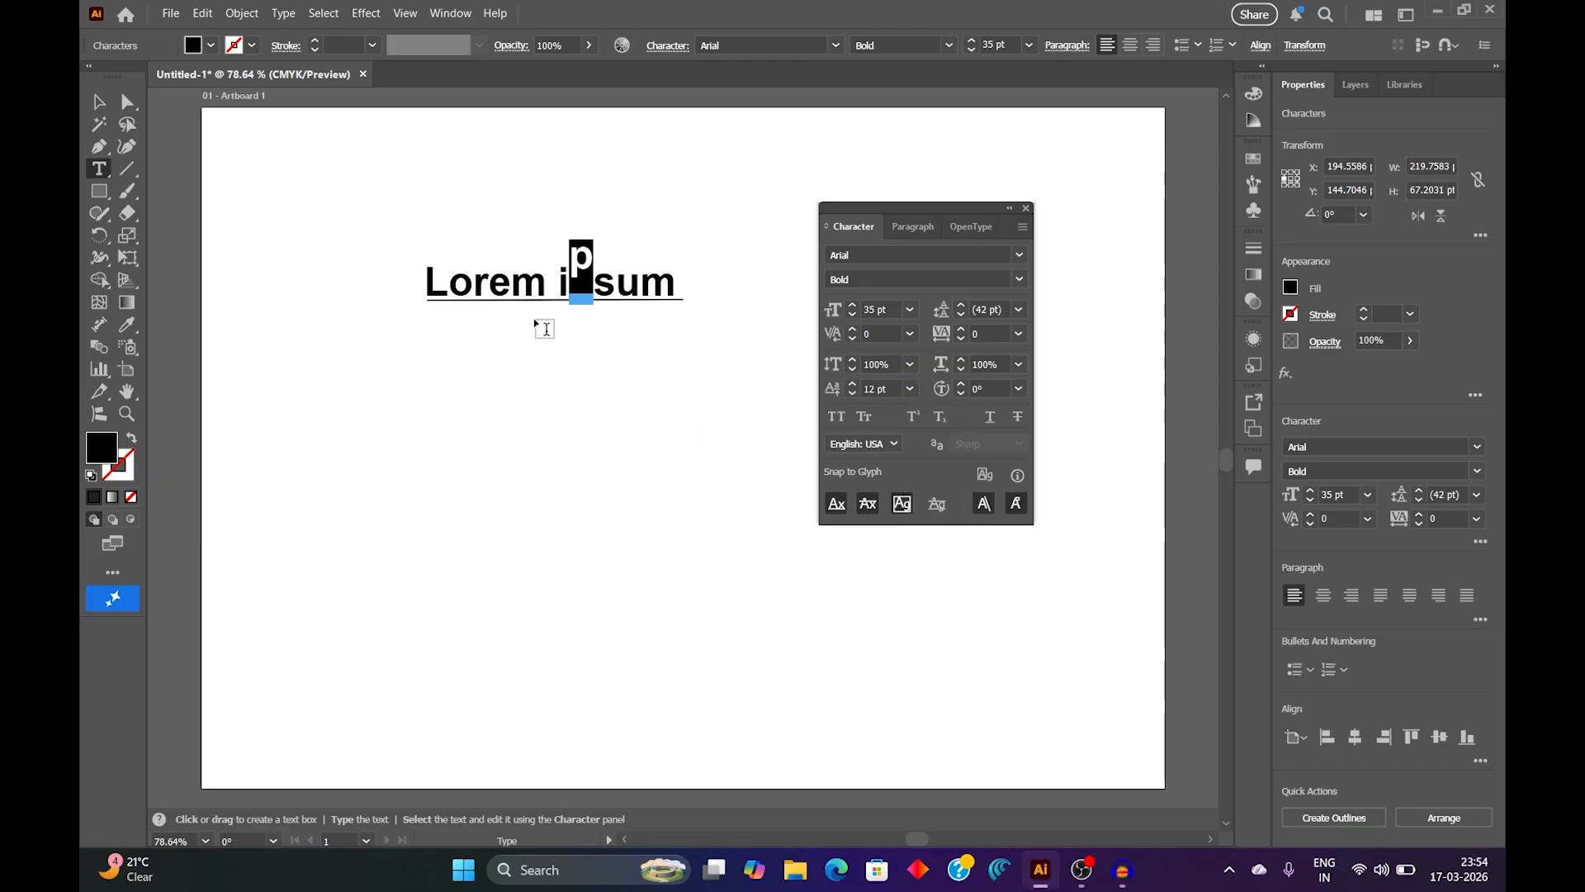
pyautogui.moveTo(582, 266)
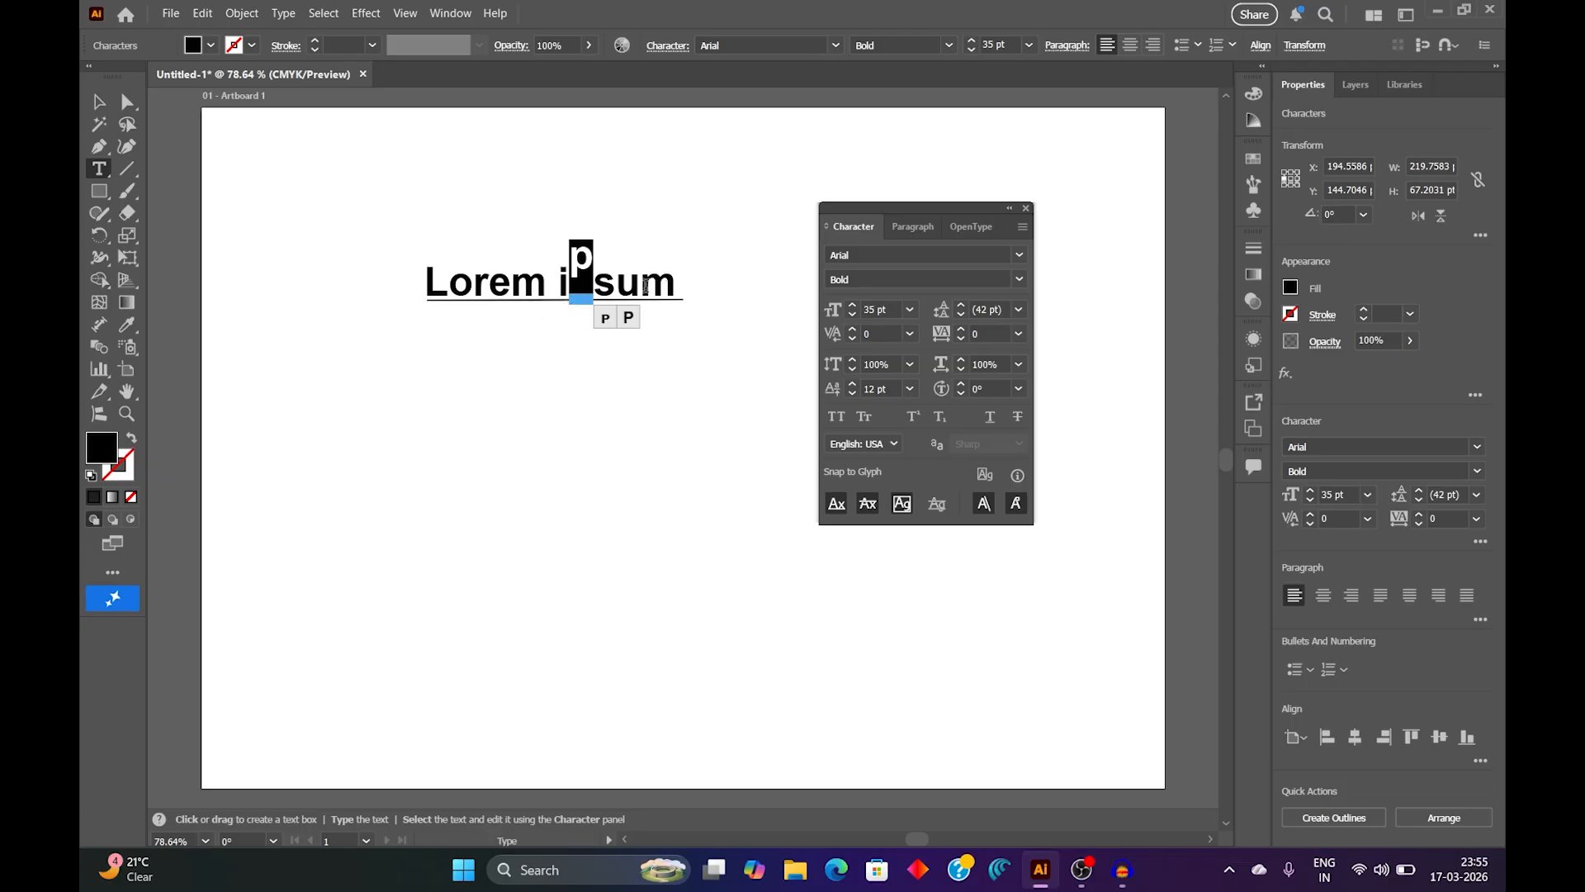
pyautogui.click(910, 388)
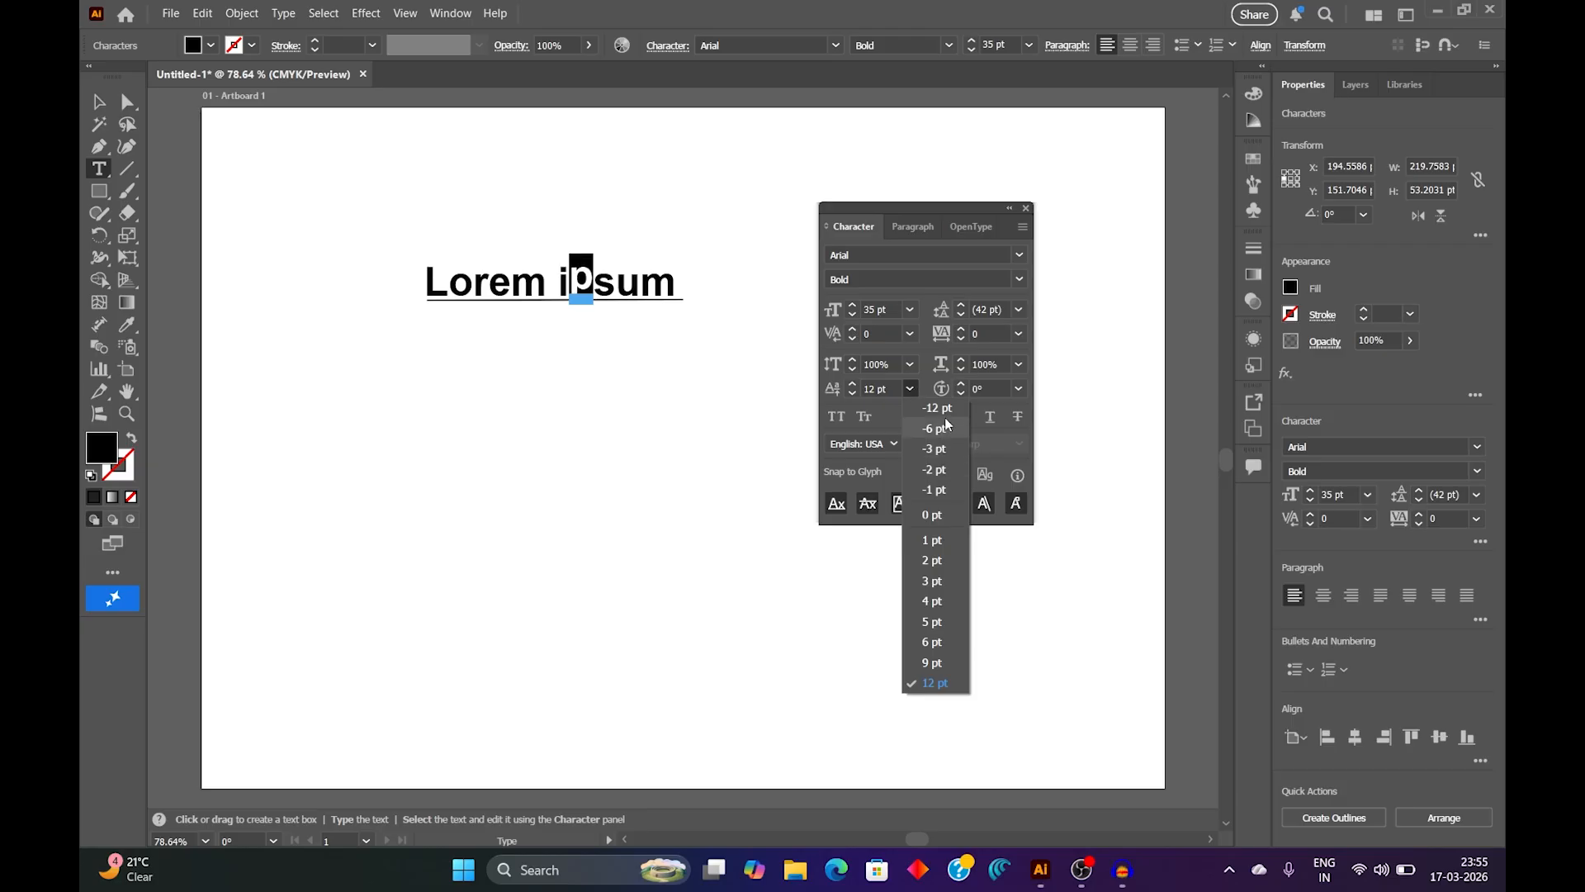
pyautogui.click(946, 410)
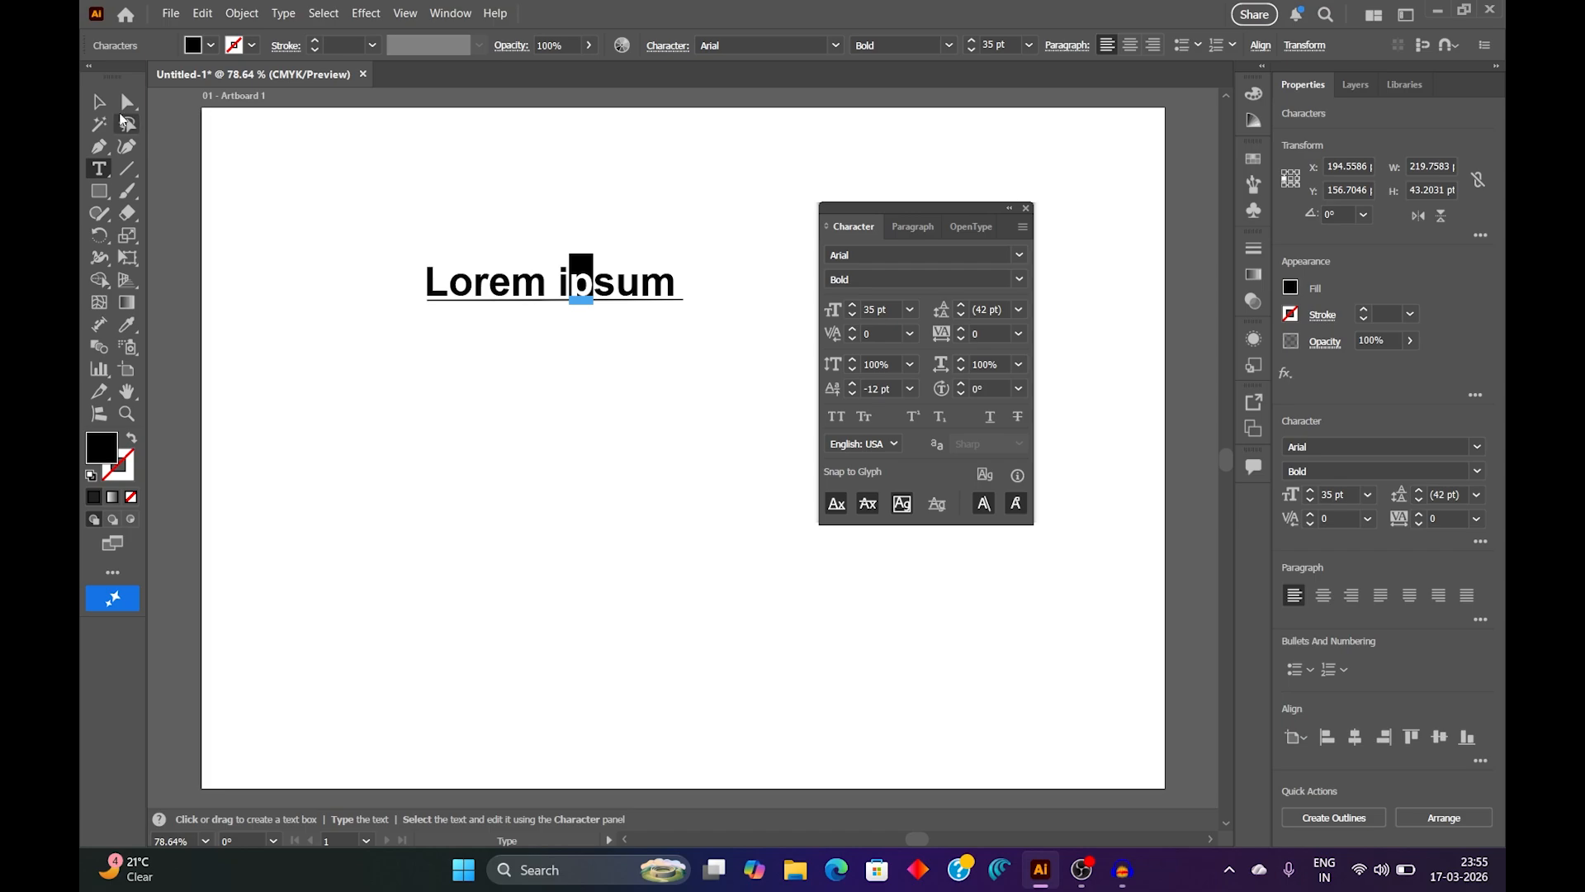
pyautogui.click(100, 102)
pyautogui.click(568, 360)
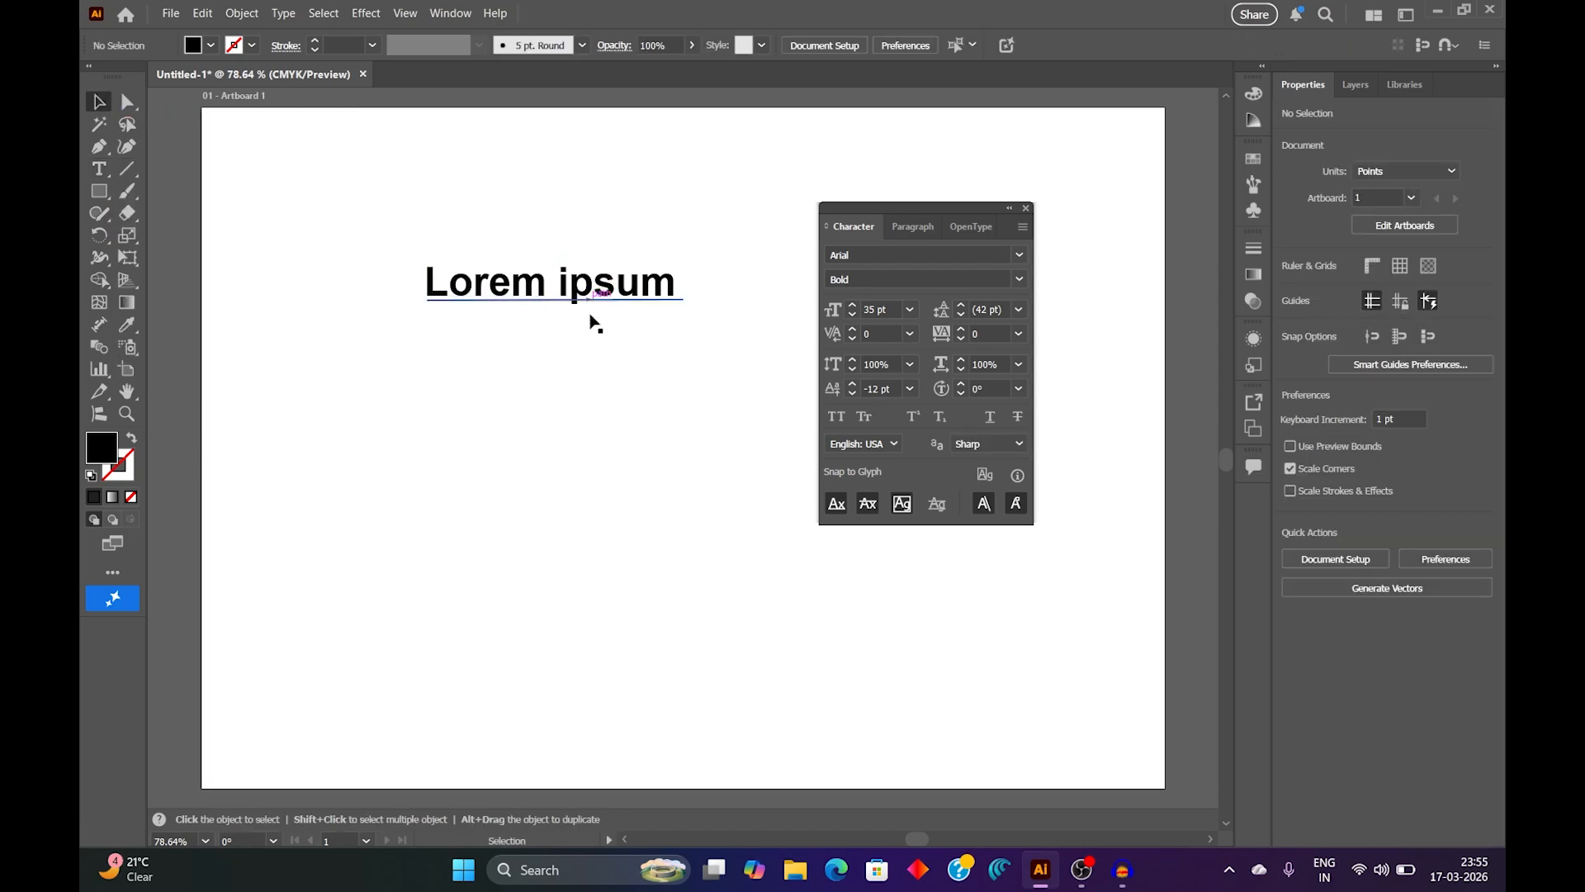
# Step: Set the baseline shift of the letter "p" in "ipsum" to -24 pt and deselect the text
pyautogui.click(109, 172)
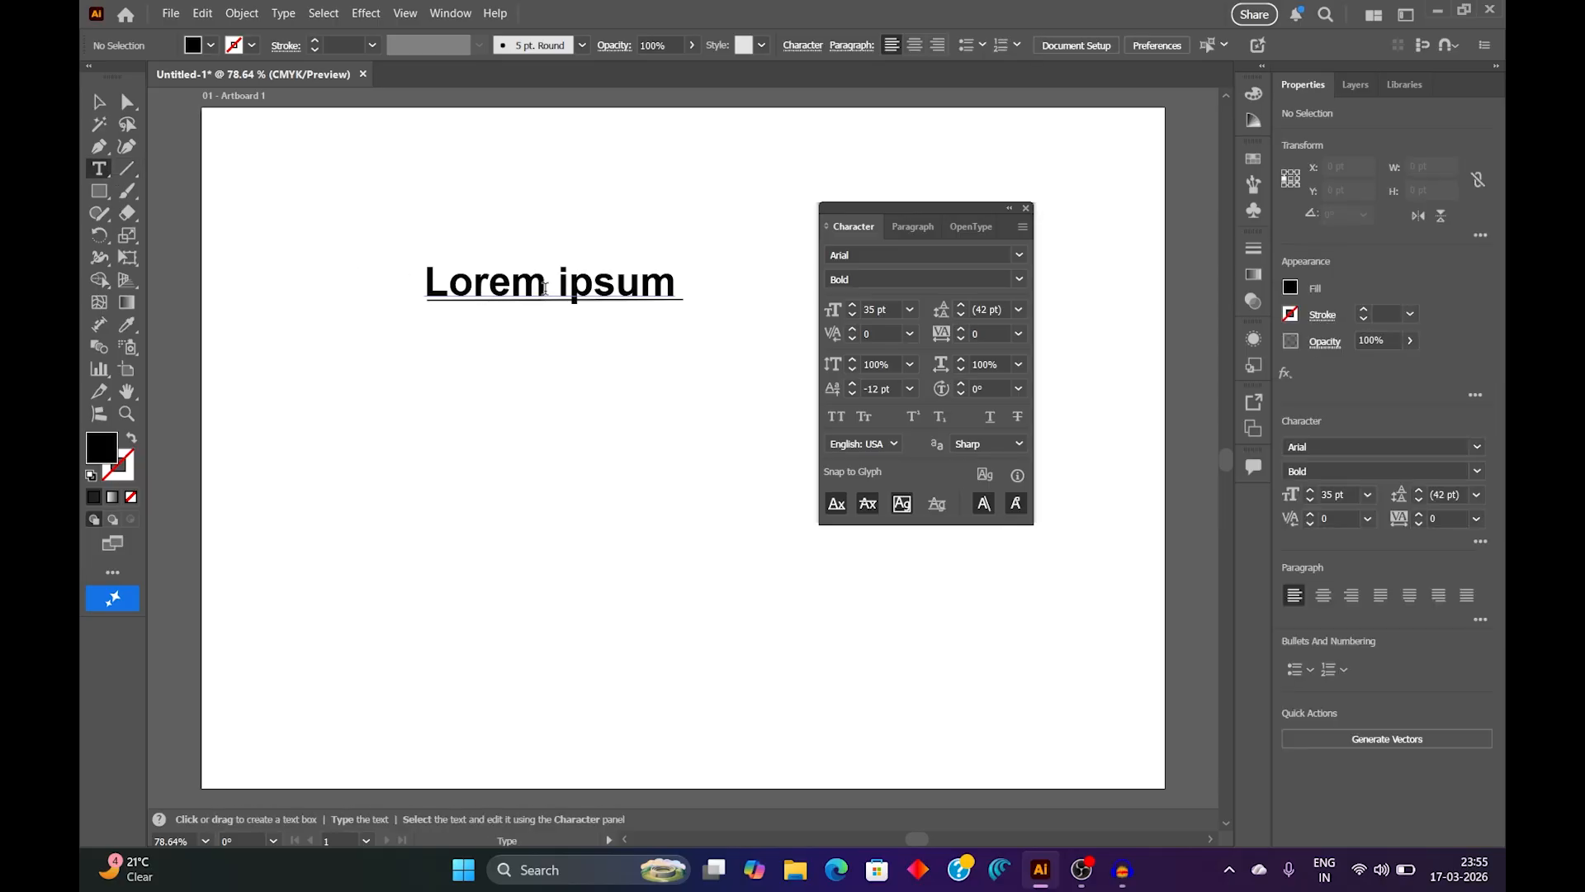
pyautogui.moveTo(570, 284); pyautogui.dragTo(593, 283)
pyautogui.click(882, 388)
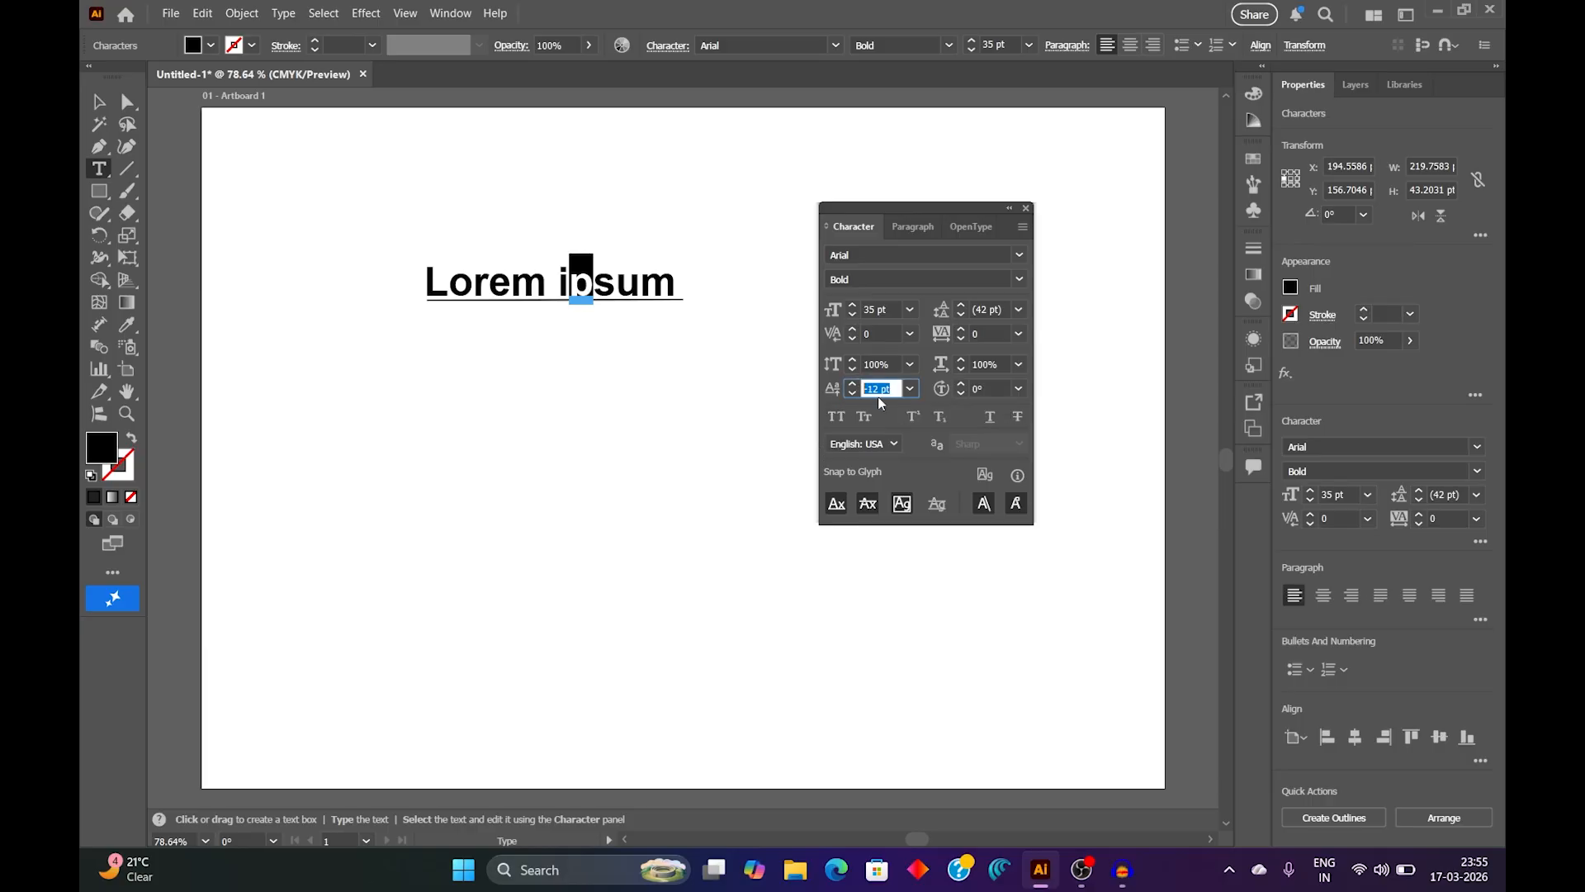
pyautogui.click(853, 385)
pyautogui.click(854, 385)
pyautogui.click(855, 393)
pyautogui.click(855, 393)
pyautogui.click(855, 393)
pyautogui.click(856, 393)
pyautogui.click(855, 393)
pyautogui.click(855, 393)
pyautogui.click(855, 393)
pyautogui.click(856, 393)
pyautogui.click(855, 393)
pyautogui.click(855, 393)
pyautogui.click(855, 393)
pyautogui.click(856, 393)
pyautogui.click(855, 393)
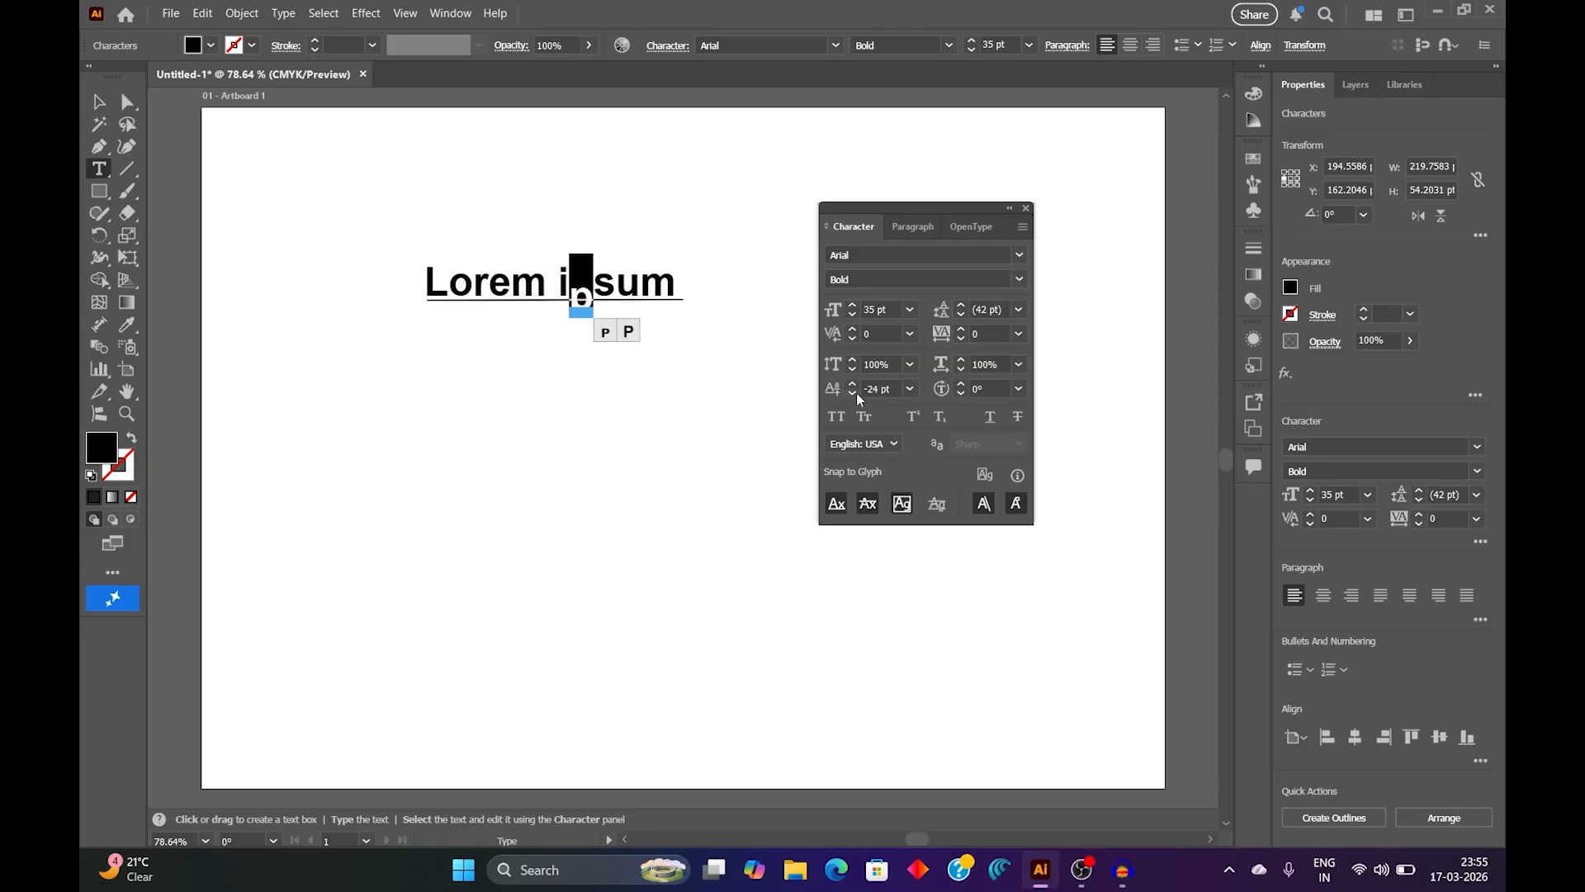
pyautogui.click(101, 106)
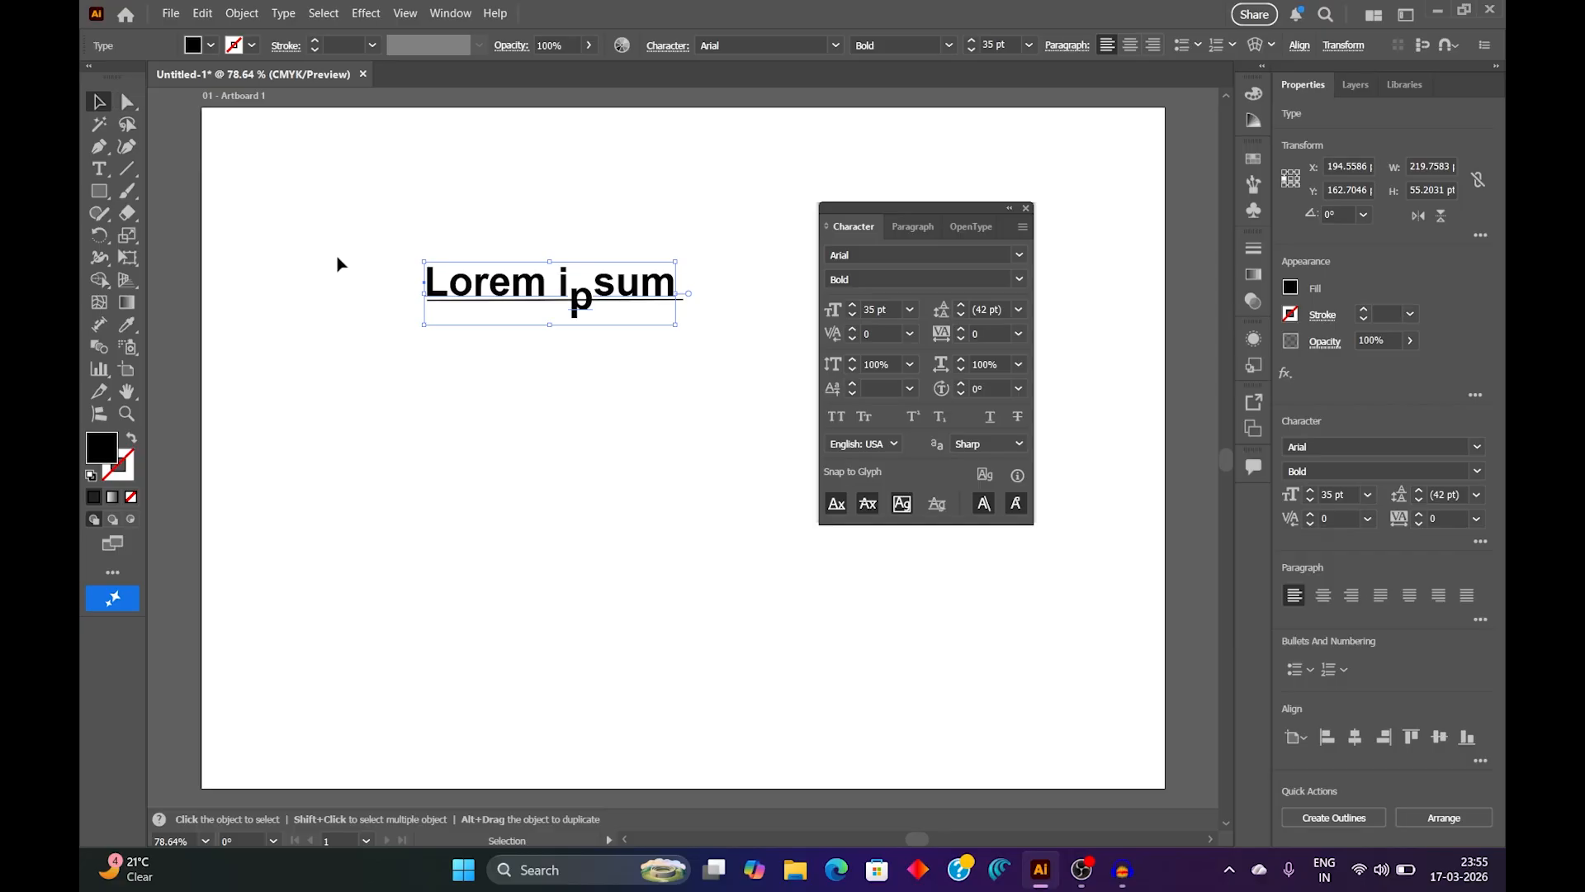
pyautogui.click(559, 415)
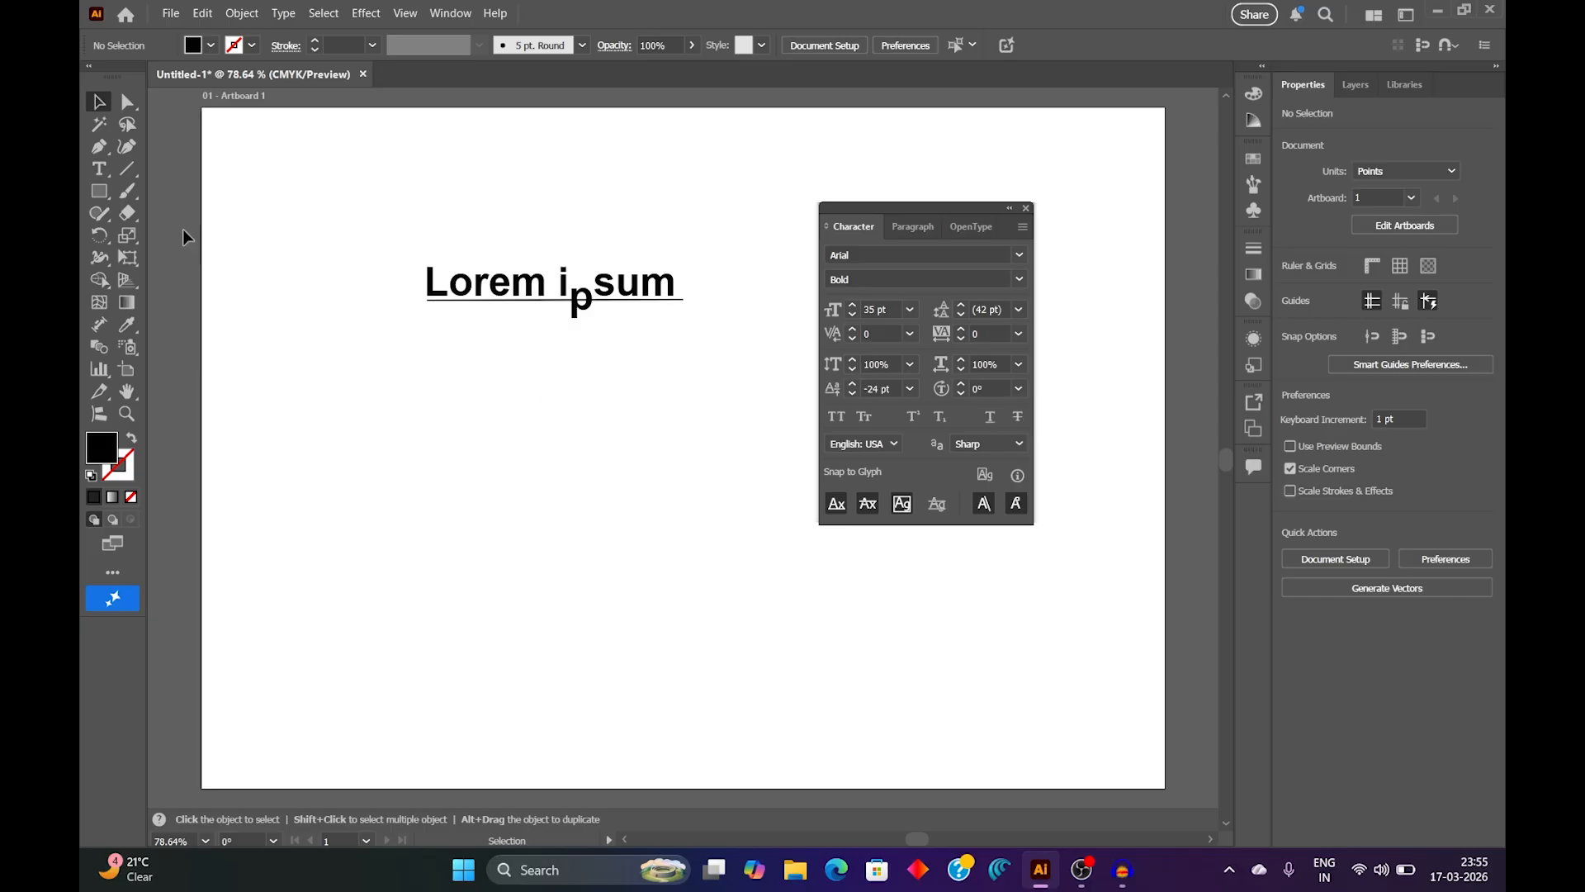
# Step: Select the letter "r" in "Lorem" and set its character rotation to 30°
pyautogui.click(104, 171)
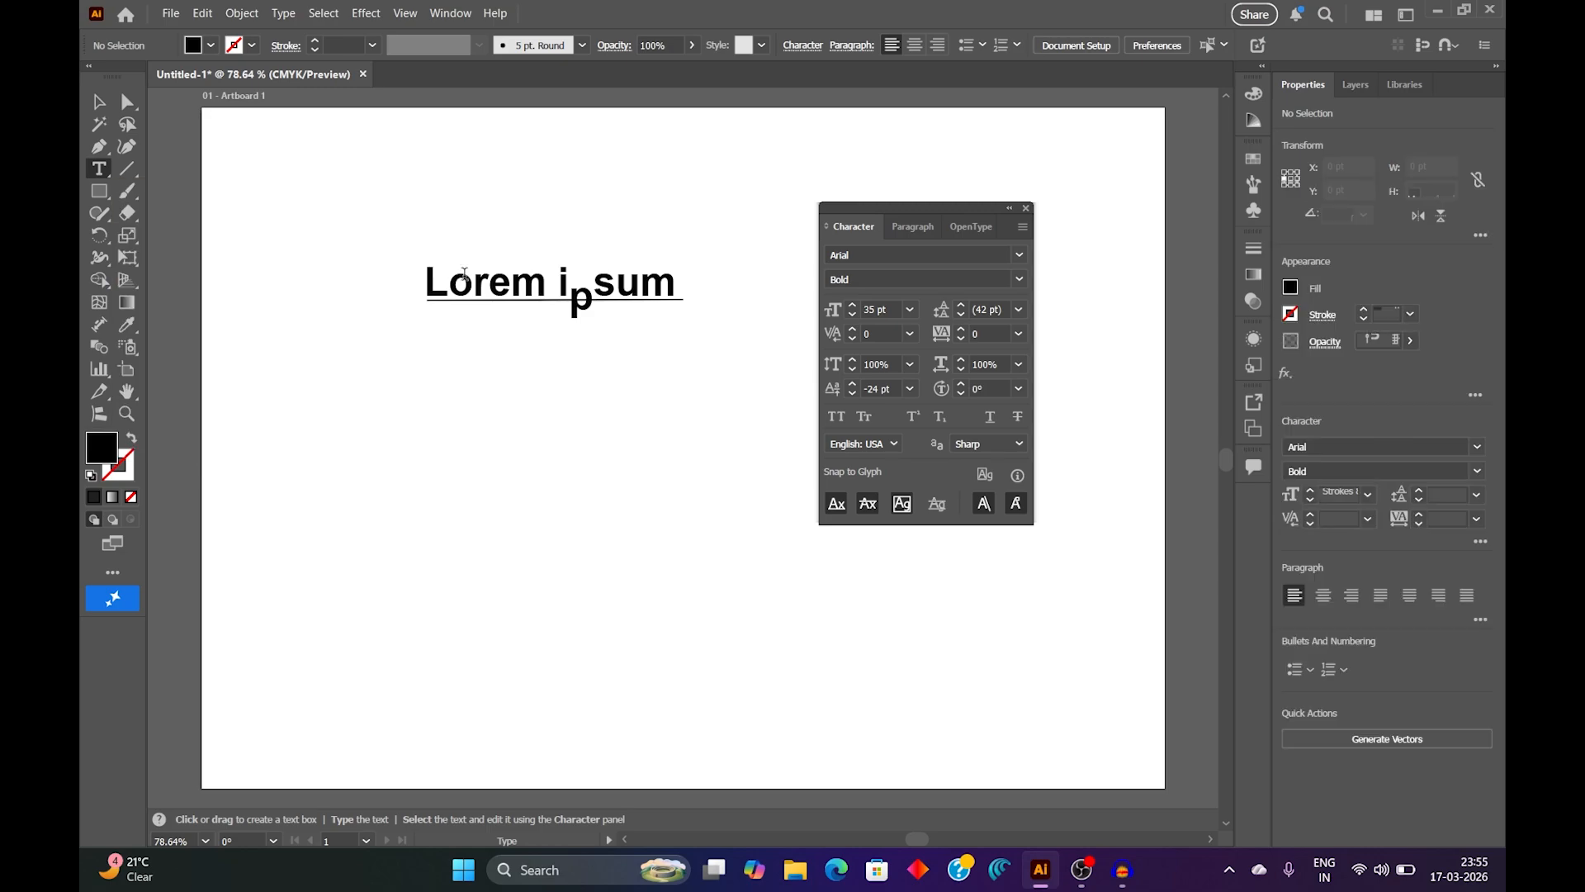
pyautogui.moveTo(475, 280); pyautogui.dragTo(489, 279)
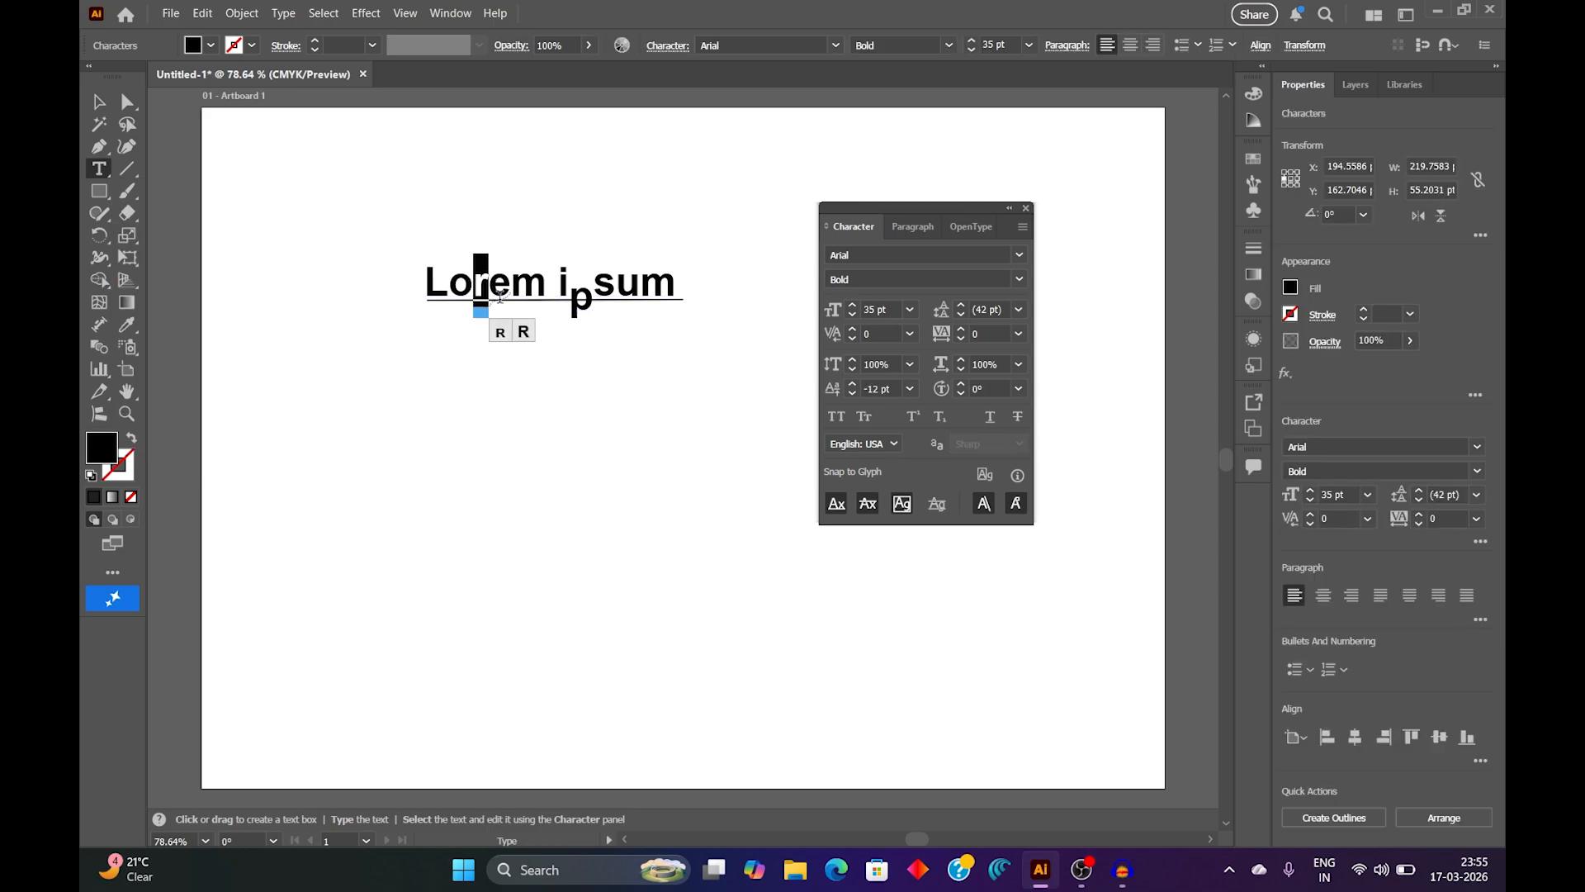
pyautogui.click(1020, 387)
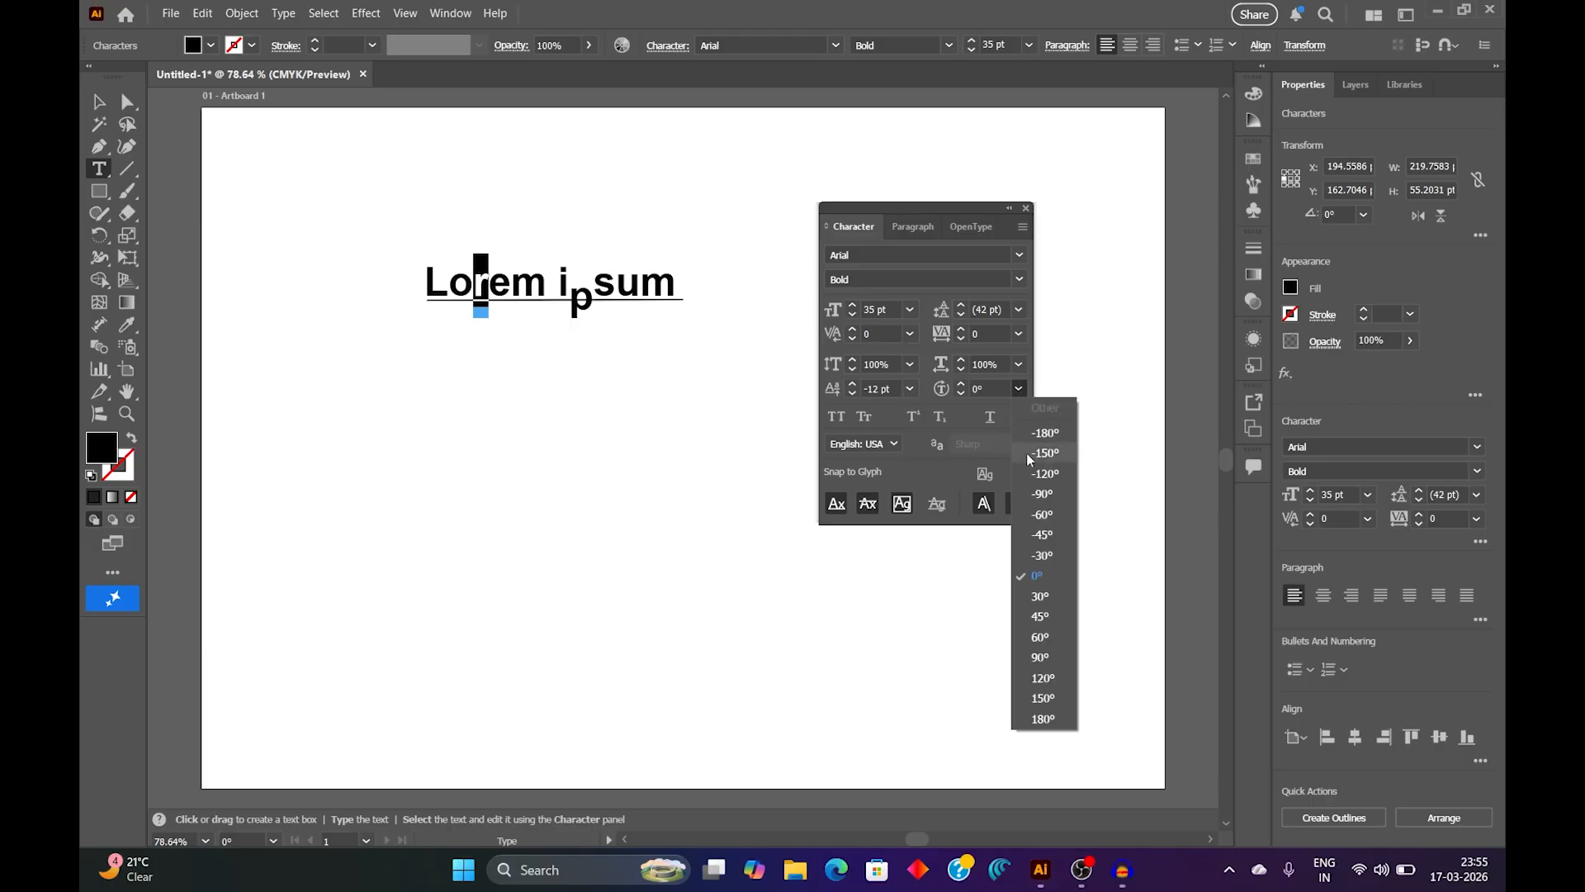
pyautogui.click(1048, 597)
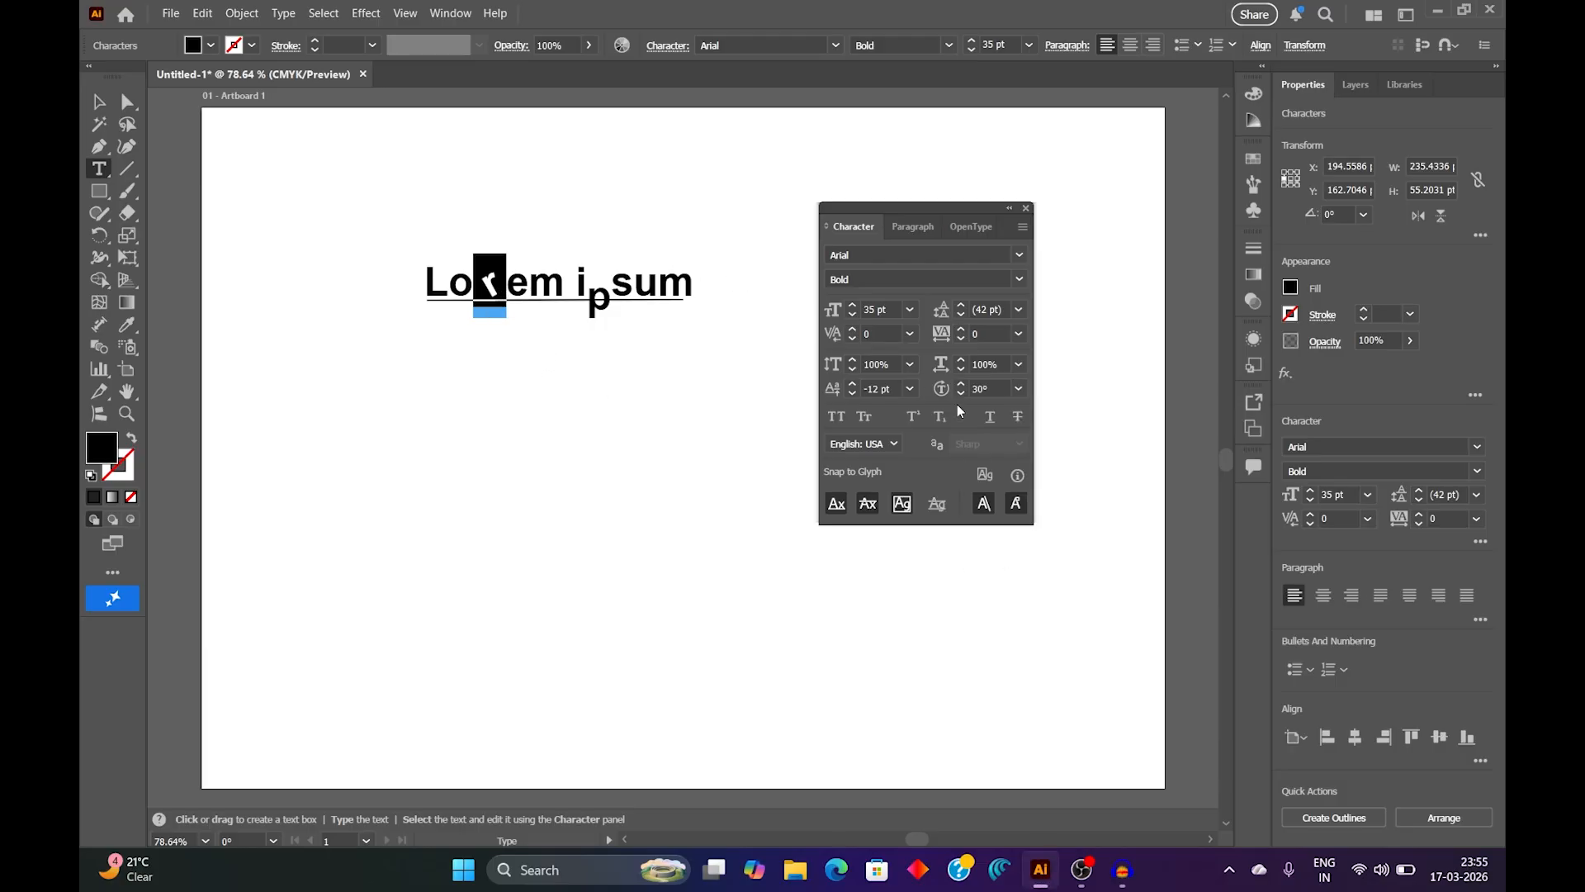
# Step: Try raising the rotation of the letter "r" in 1° increments to about 47° and lowering it slightly
pyautogui.click(964, 383)
pyautogui.click(964, 383)
pyautogui.click(964, 383)
pyautogui.click(965, 383)
pyautogui.click(965, 384)
pyautogui.click(965, 383)
pyautogui.click(964, 383)
pyautogui.click(964, 383)
pyautogui.click(965, 383)
pyautogui.click(964, 383)
pyautogui.click(965, 383)
pyautogui.click(965, 383)
pyautogui.click(964, 383)
pyautogui.click(965, 383)
pyautogui.click(965, 383)
pyautogui.click(965, 383)
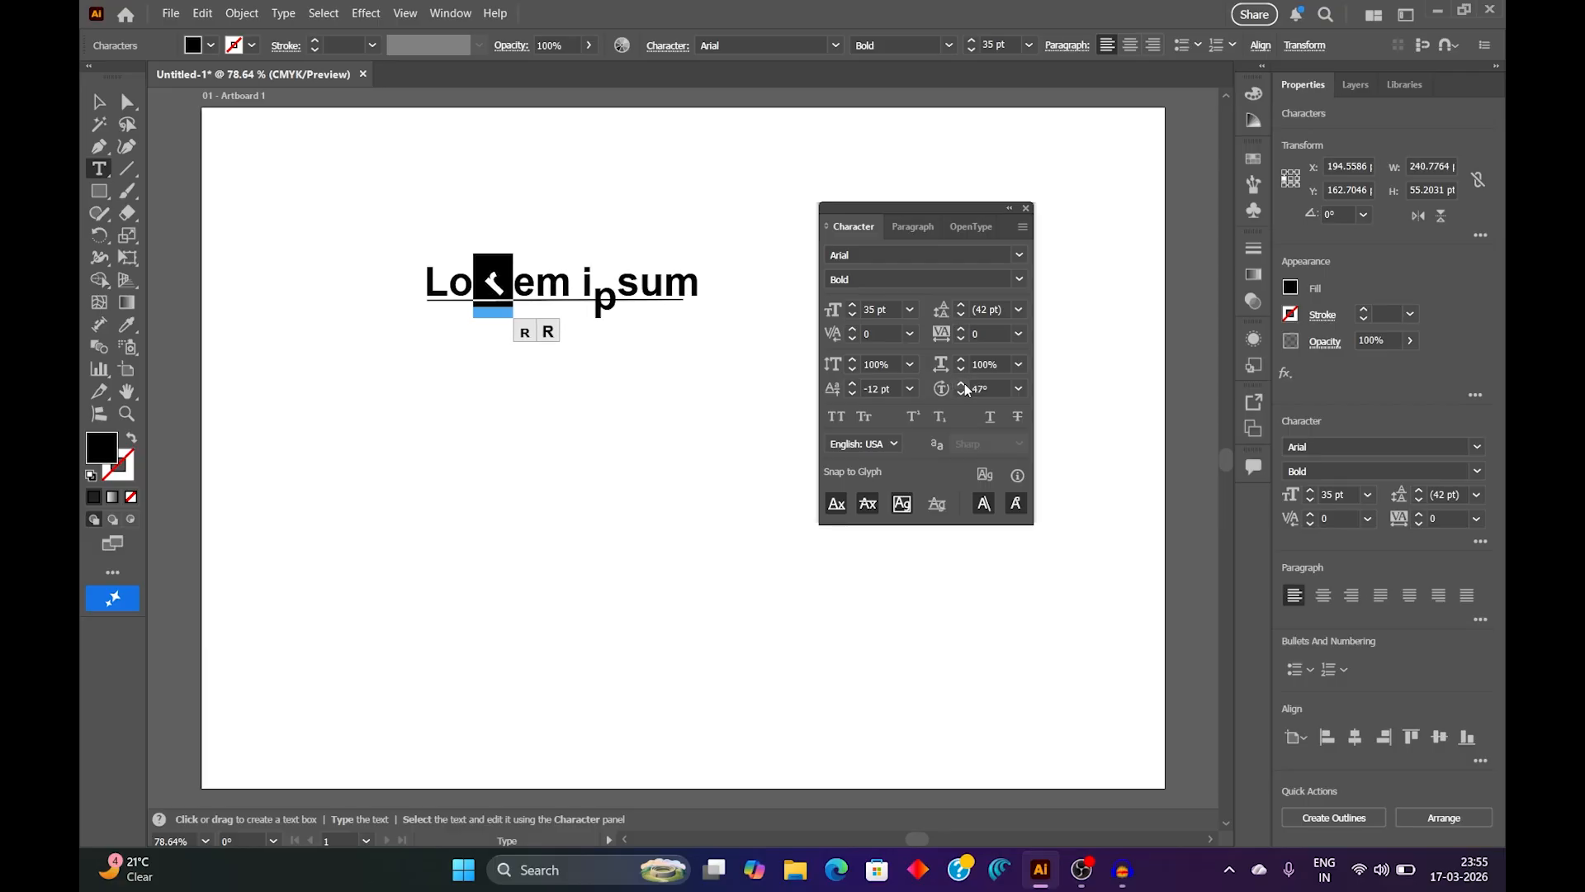
pyautogui.click(964, 383)
pyautogui.click(962, 392)
pyautogui.click(961, 392)
pyautogui.click(962, 393)
pyautogui.click(961, 392)
pyautogui.click(961, 392)
pyautogui.click(962, 392)
# Step: Set the character rotation of the letter "r" to 75°
pyautogui.click(998, 388)
pyautogui.doubleClick(985, 387)
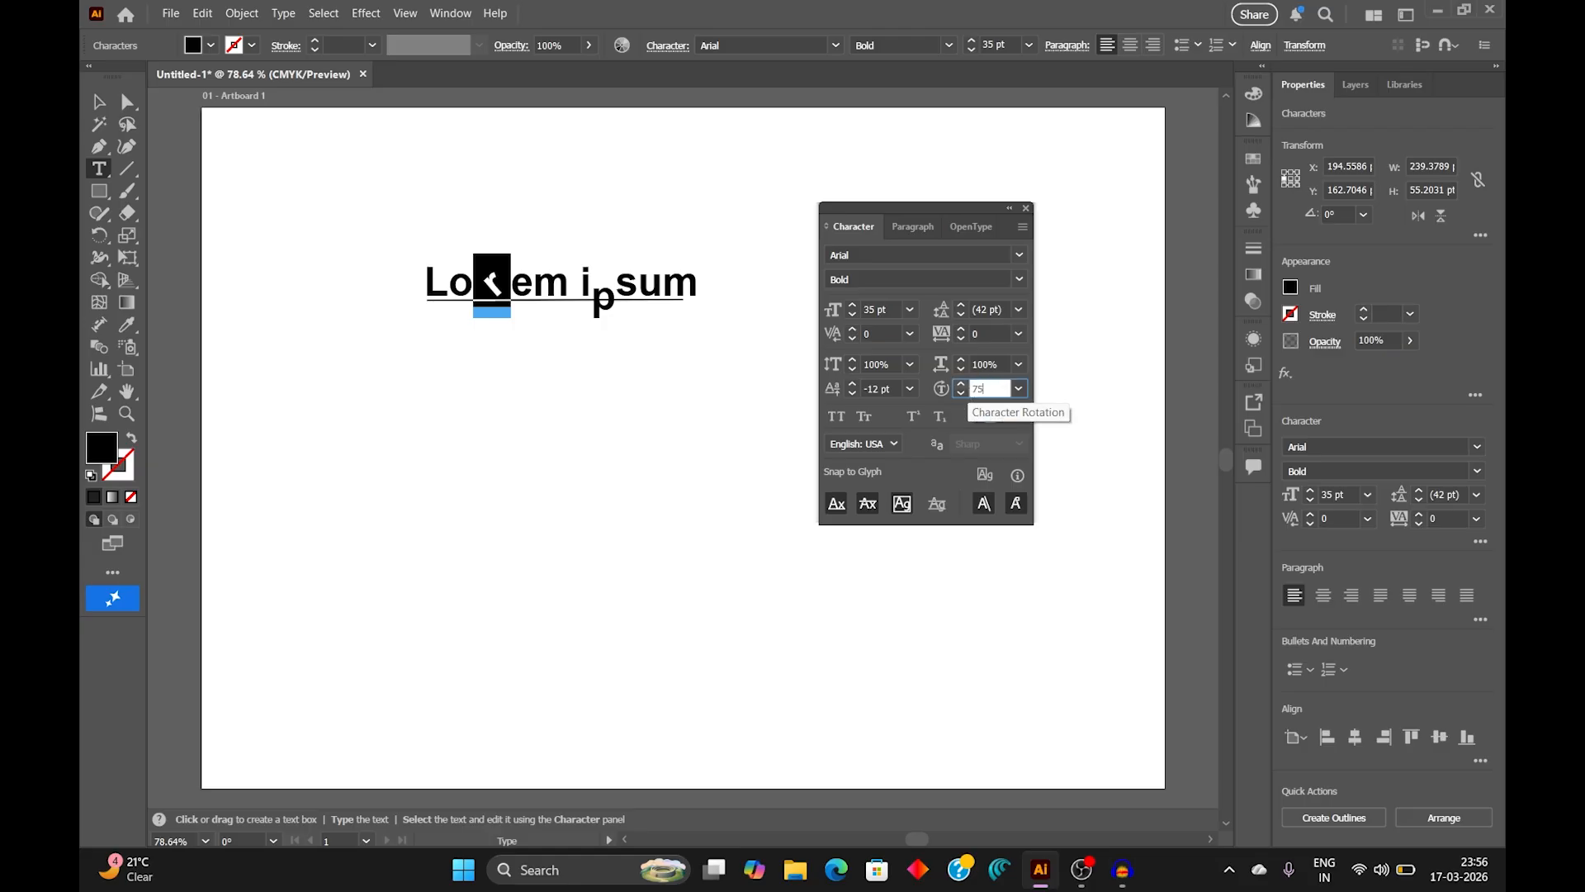
pyautogui.write('75')
pyautogui.press('Return')
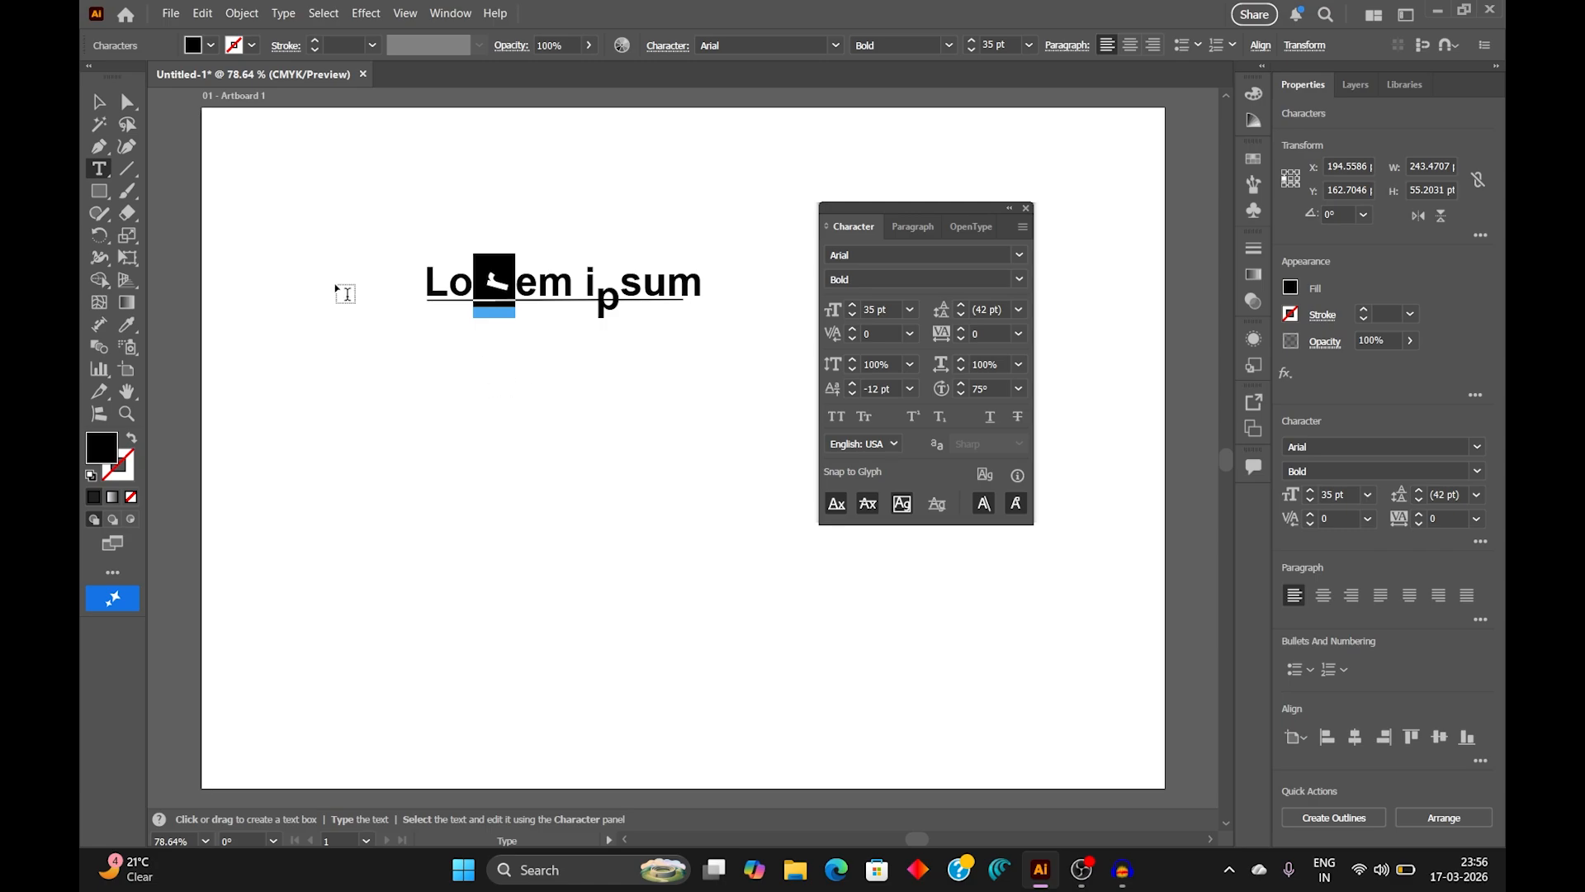
# Step: Select the "Lorem ipsum" text together with its underline and delete both from the artboard
pyautogui.click(100, 104)
pyautogui.moveTo(333, 217); pyautogui.dragTo(728, 427)
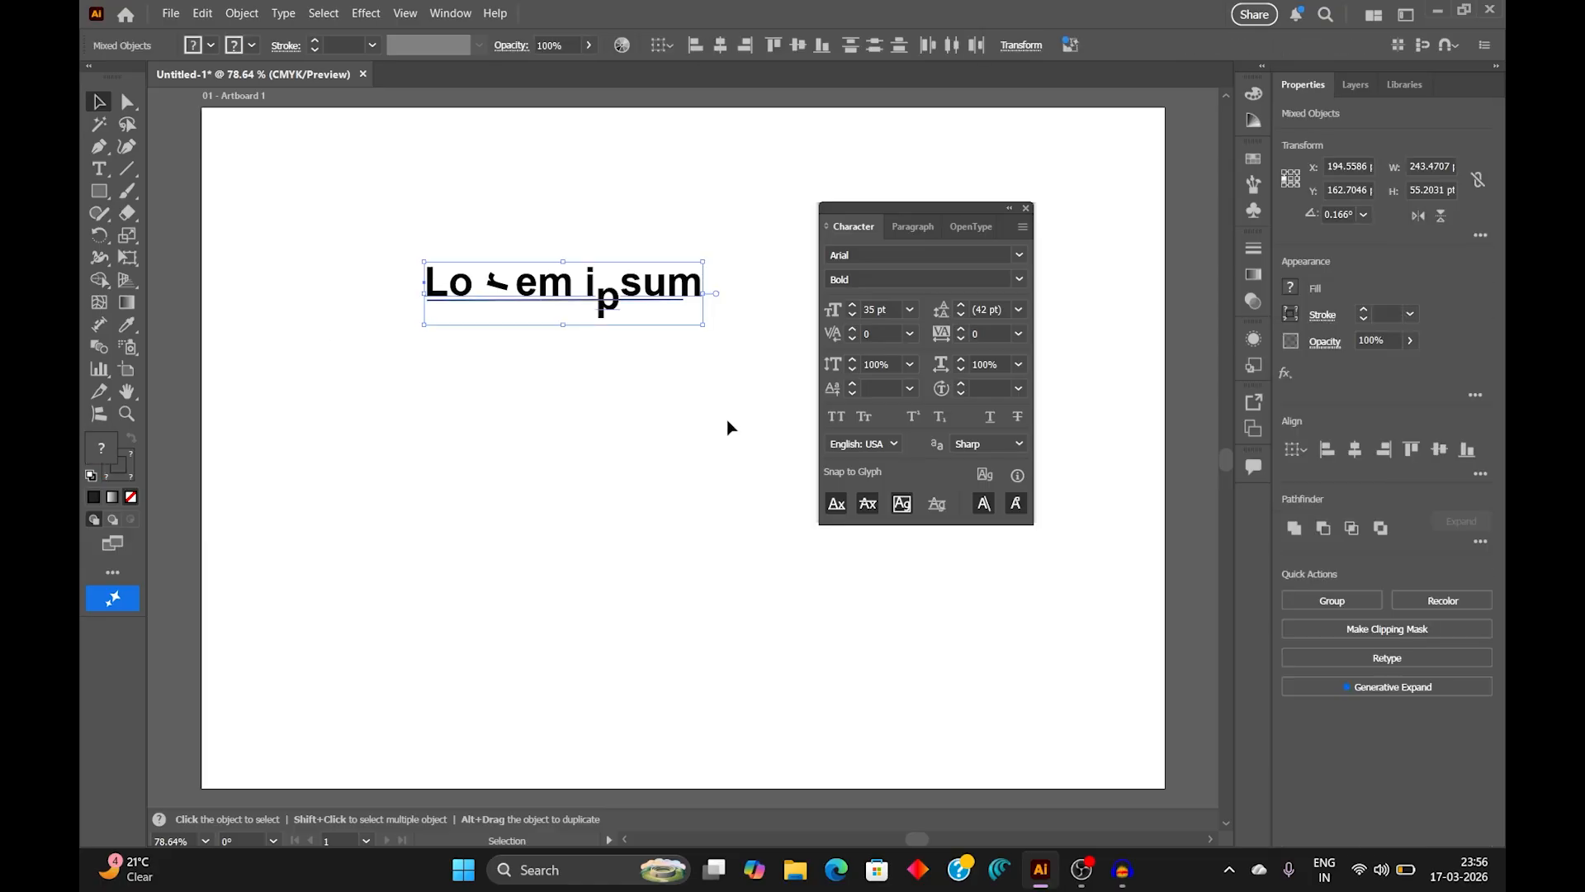
pyautogui.press('Delete')
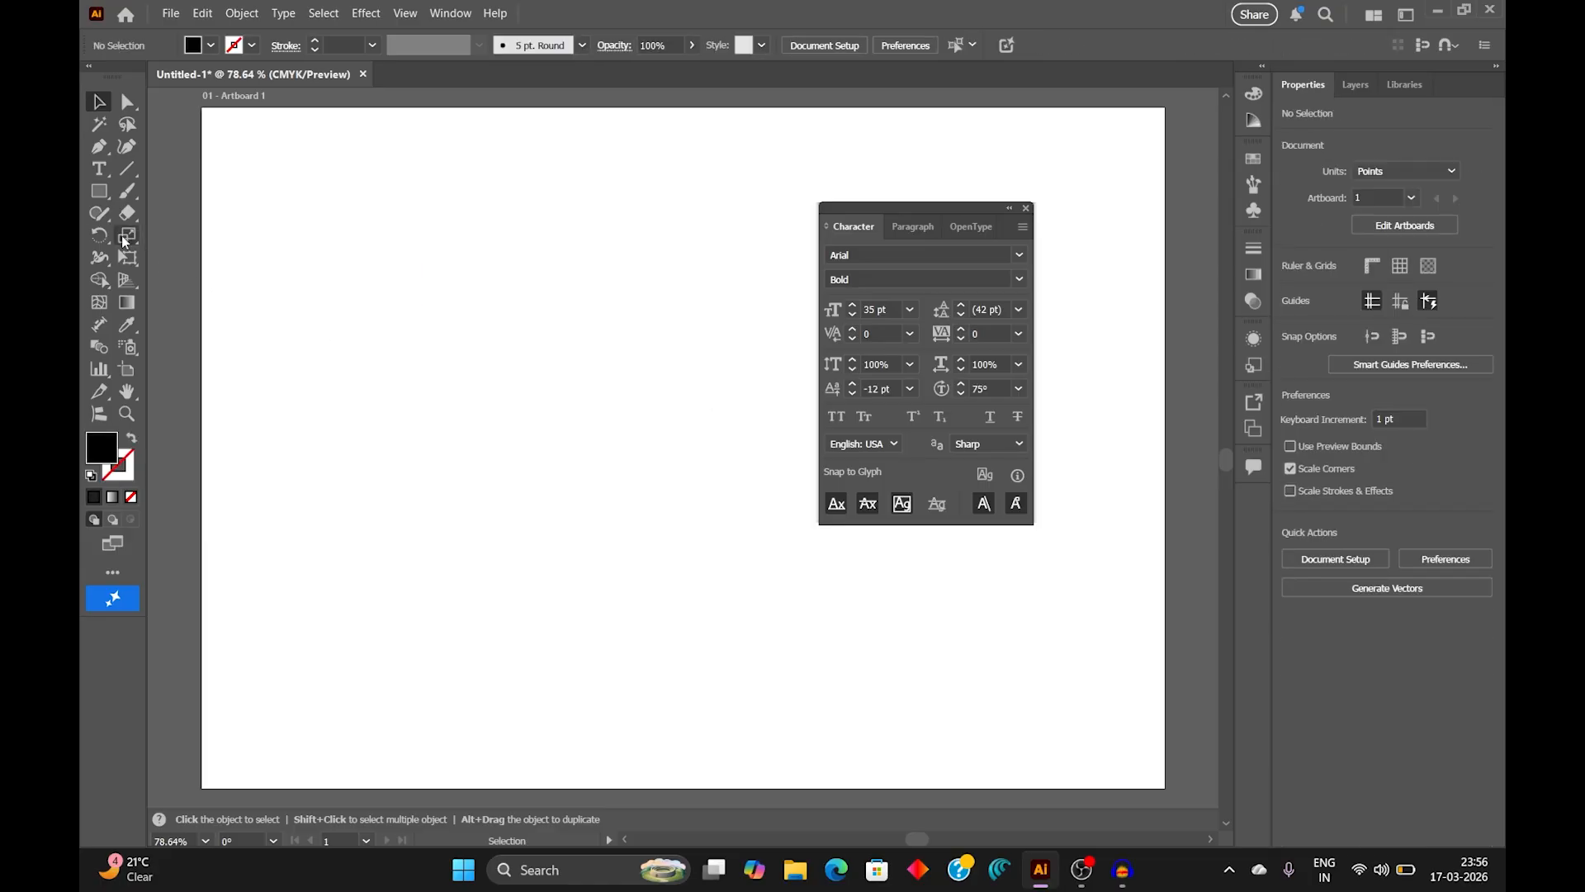
# Step: Place new "Lorem ipsum" placeholder text on the artboard and set its character rotation to 0°
pyautogui.click(103, 173)
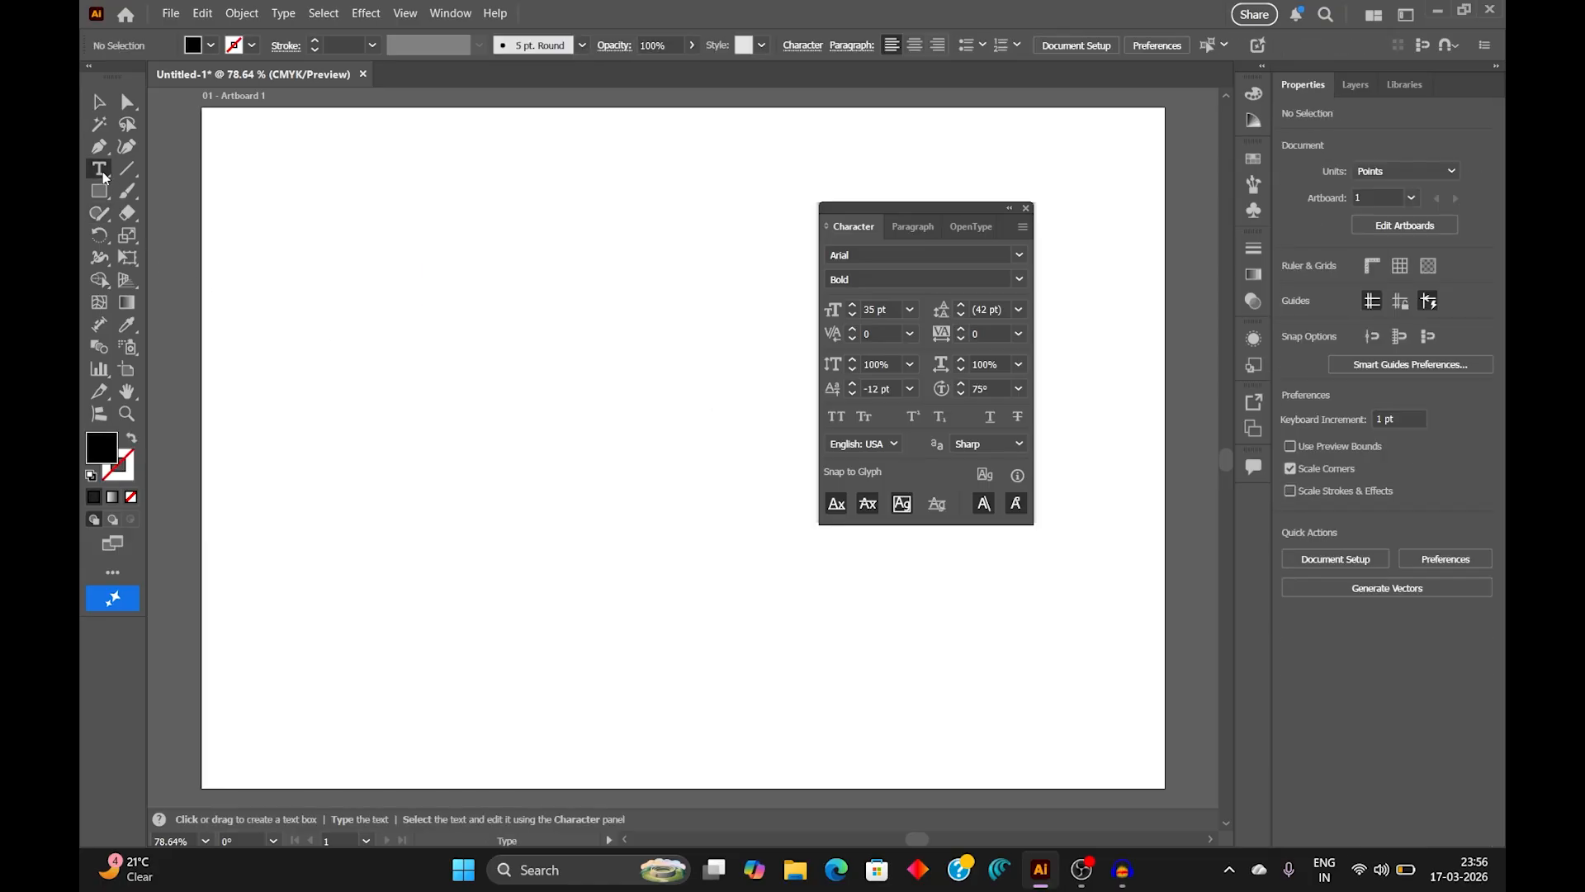
pyautogui.click(435, 325)
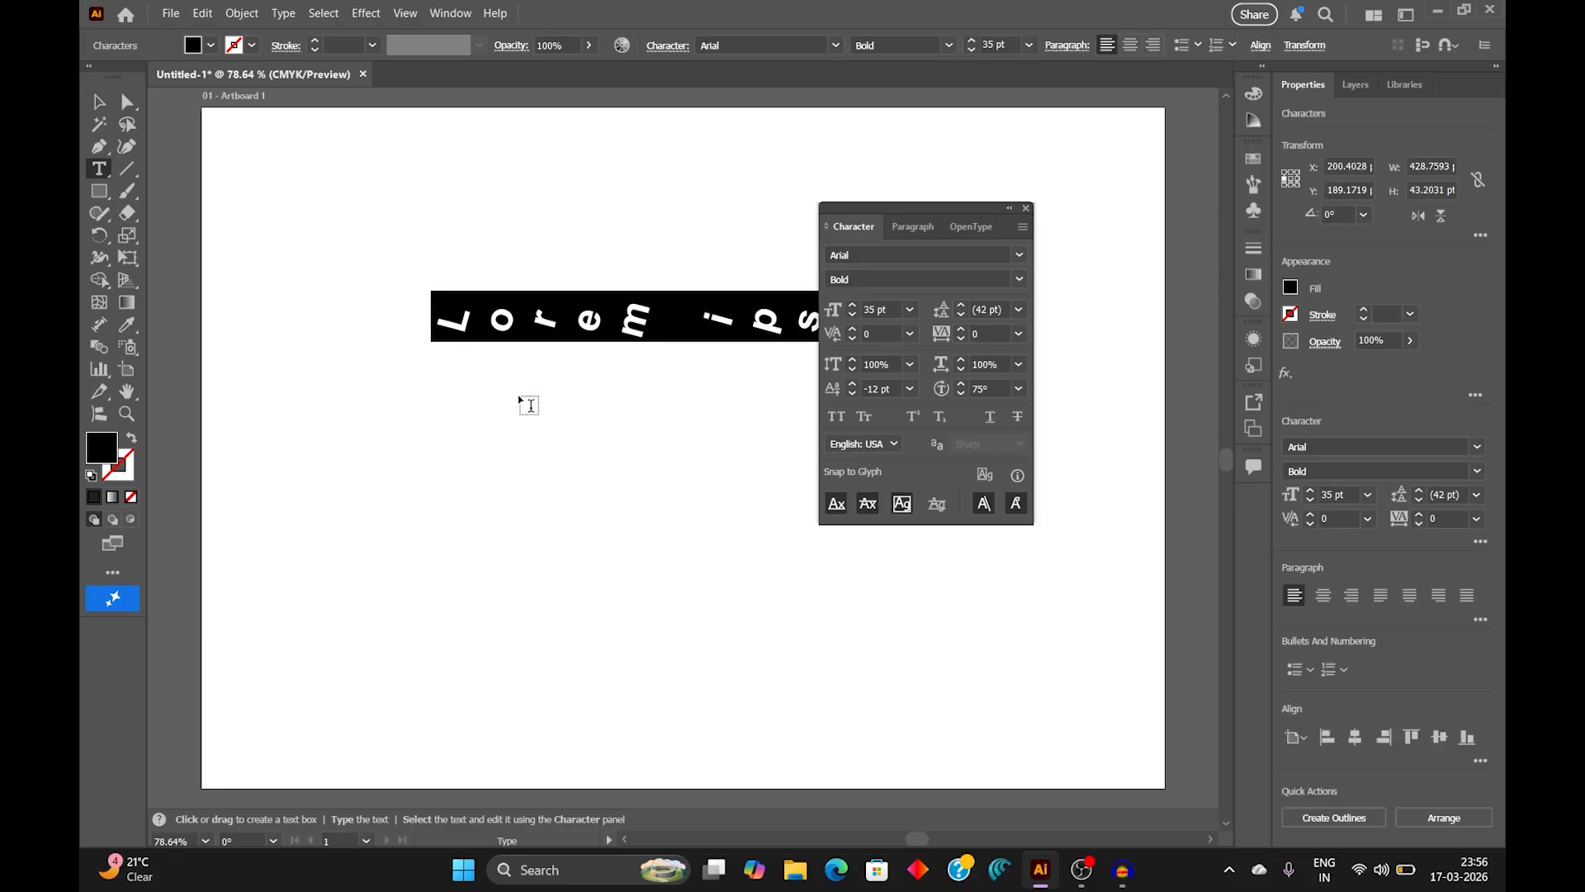
pyautogui.click(1019, 388)
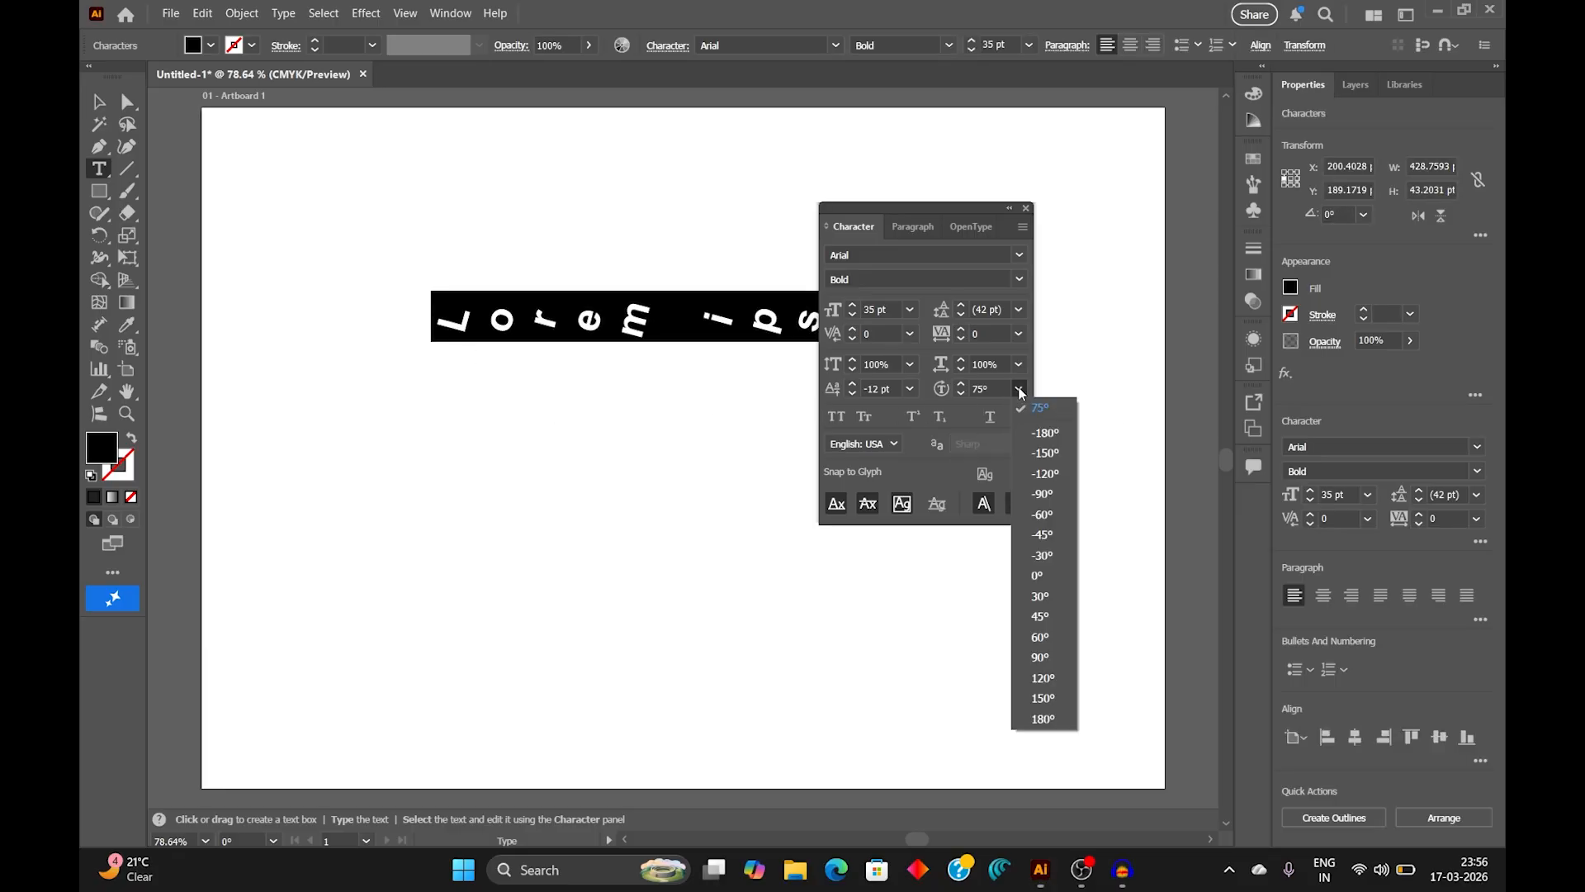
pyautogui.click(1057, 574)
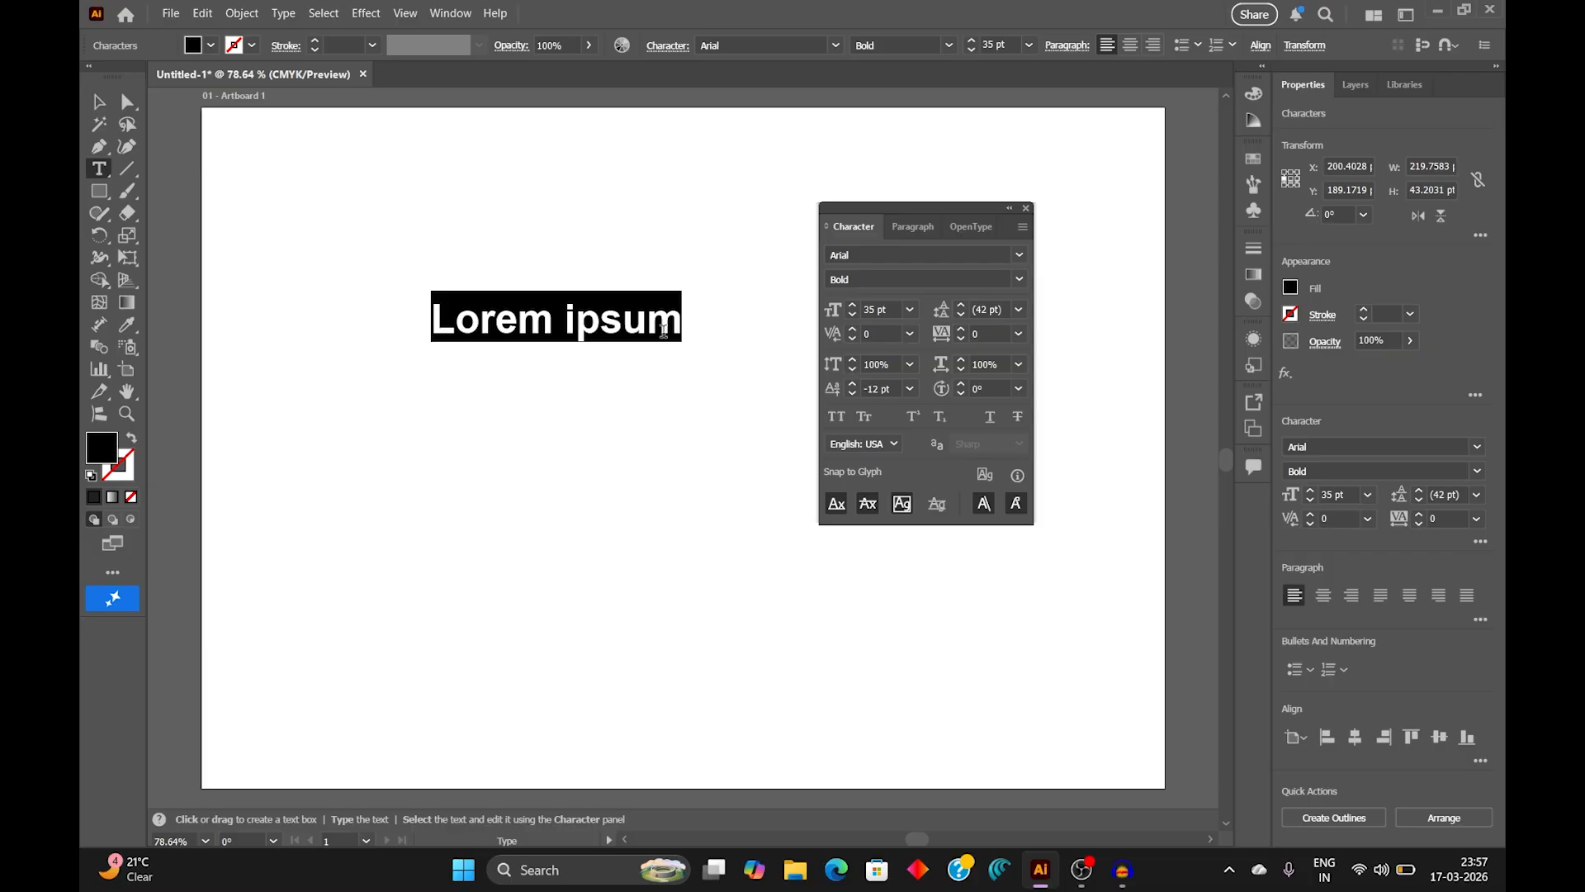
# Step: Try All Caps on the placeholder text, turn it off again, and apply Small Caps
pyautogui.click(836, 418)
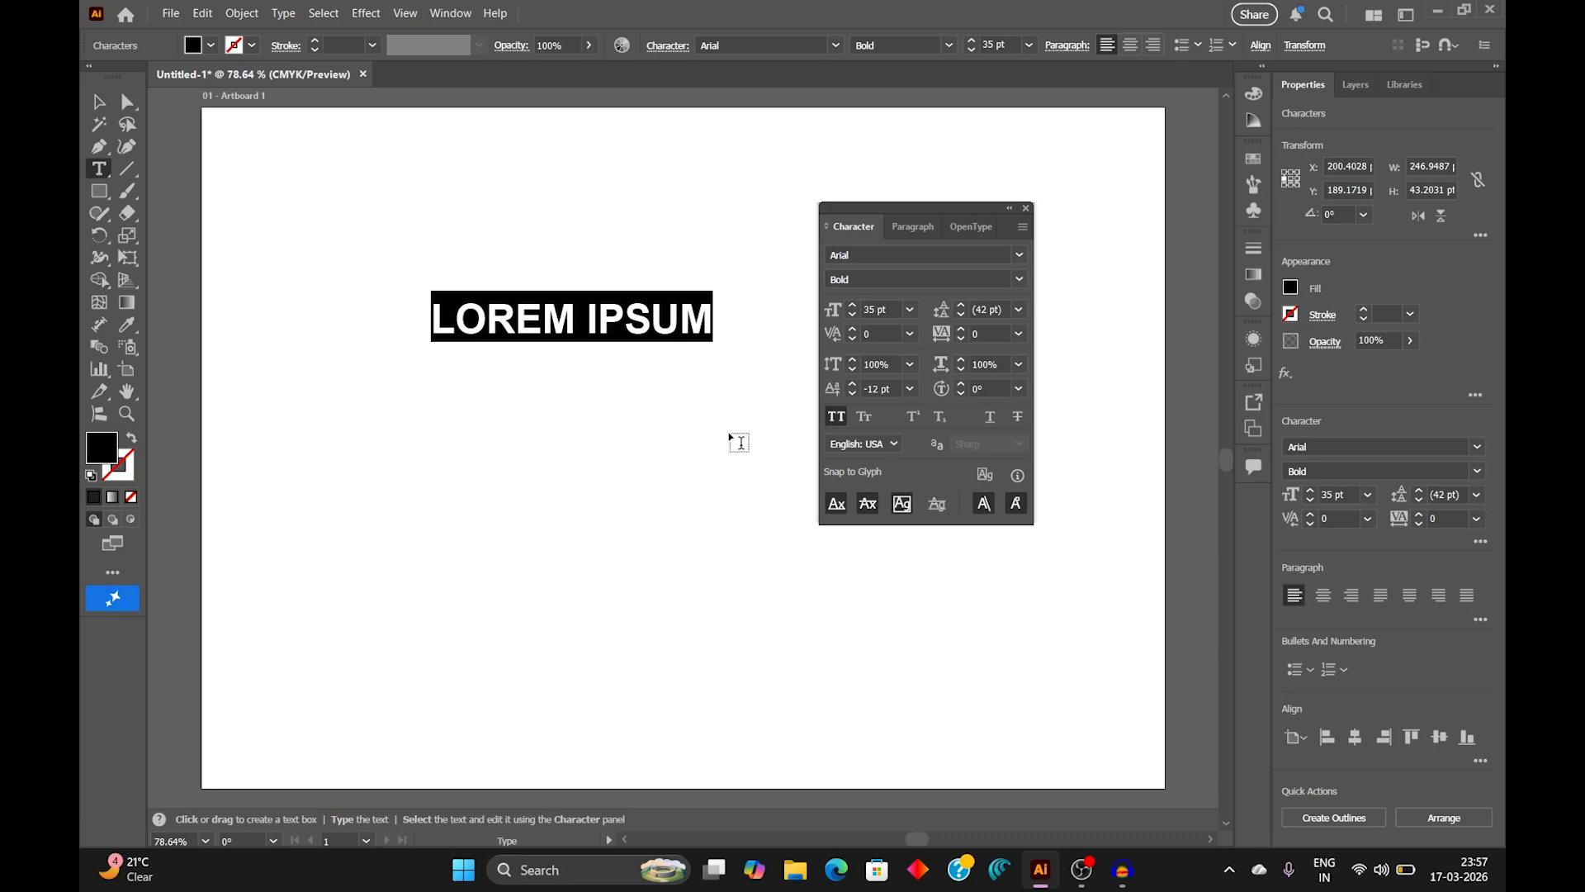
pyautogui.click(837, 417)
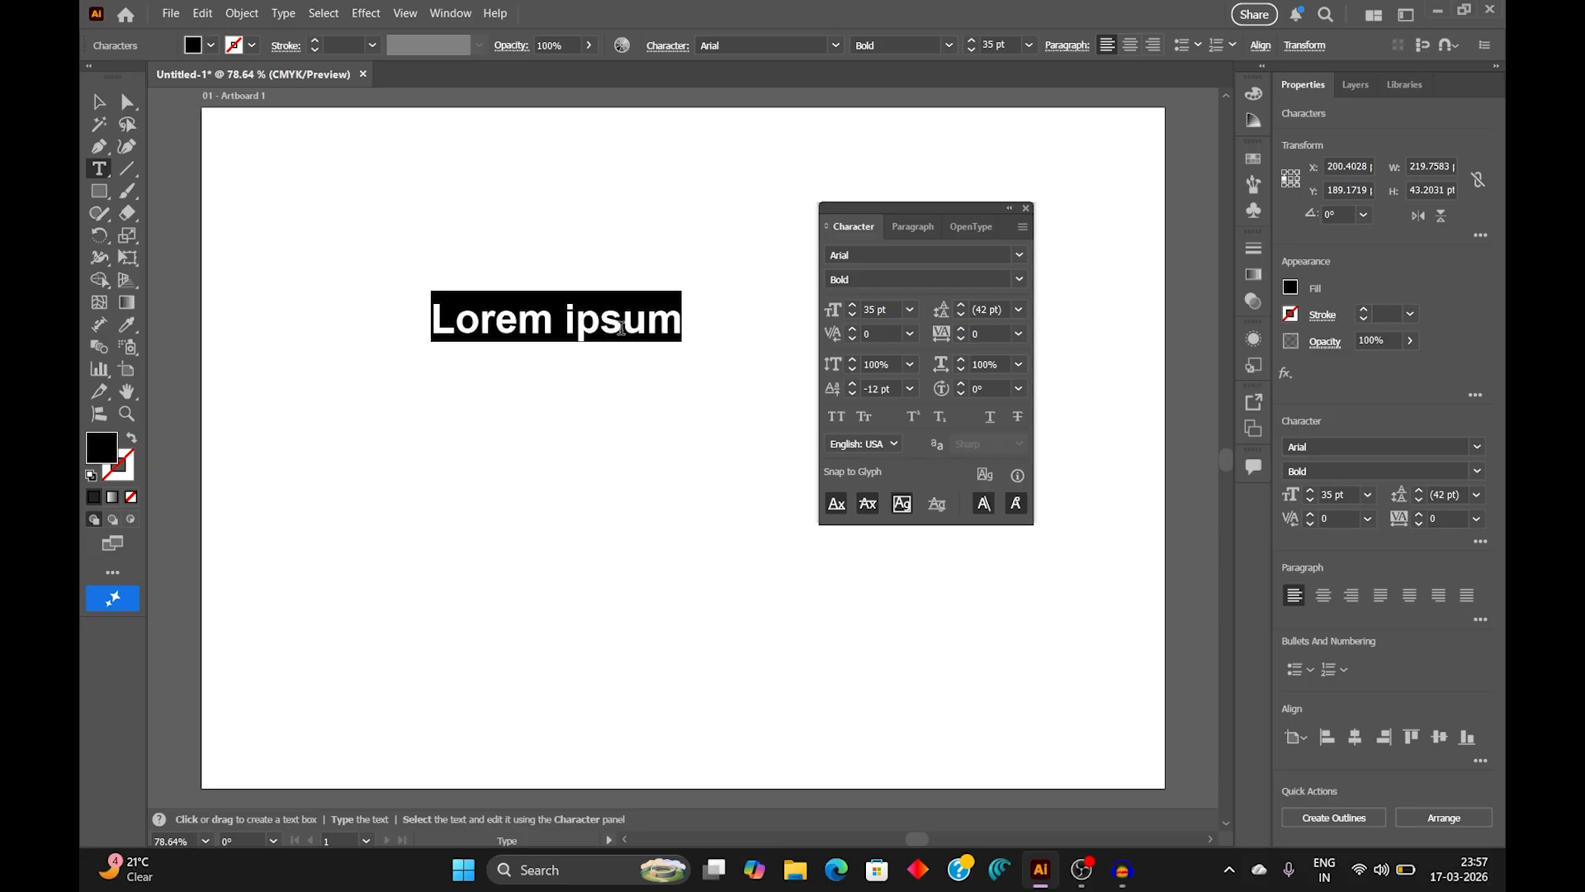
pyautogui.click(866, 419)
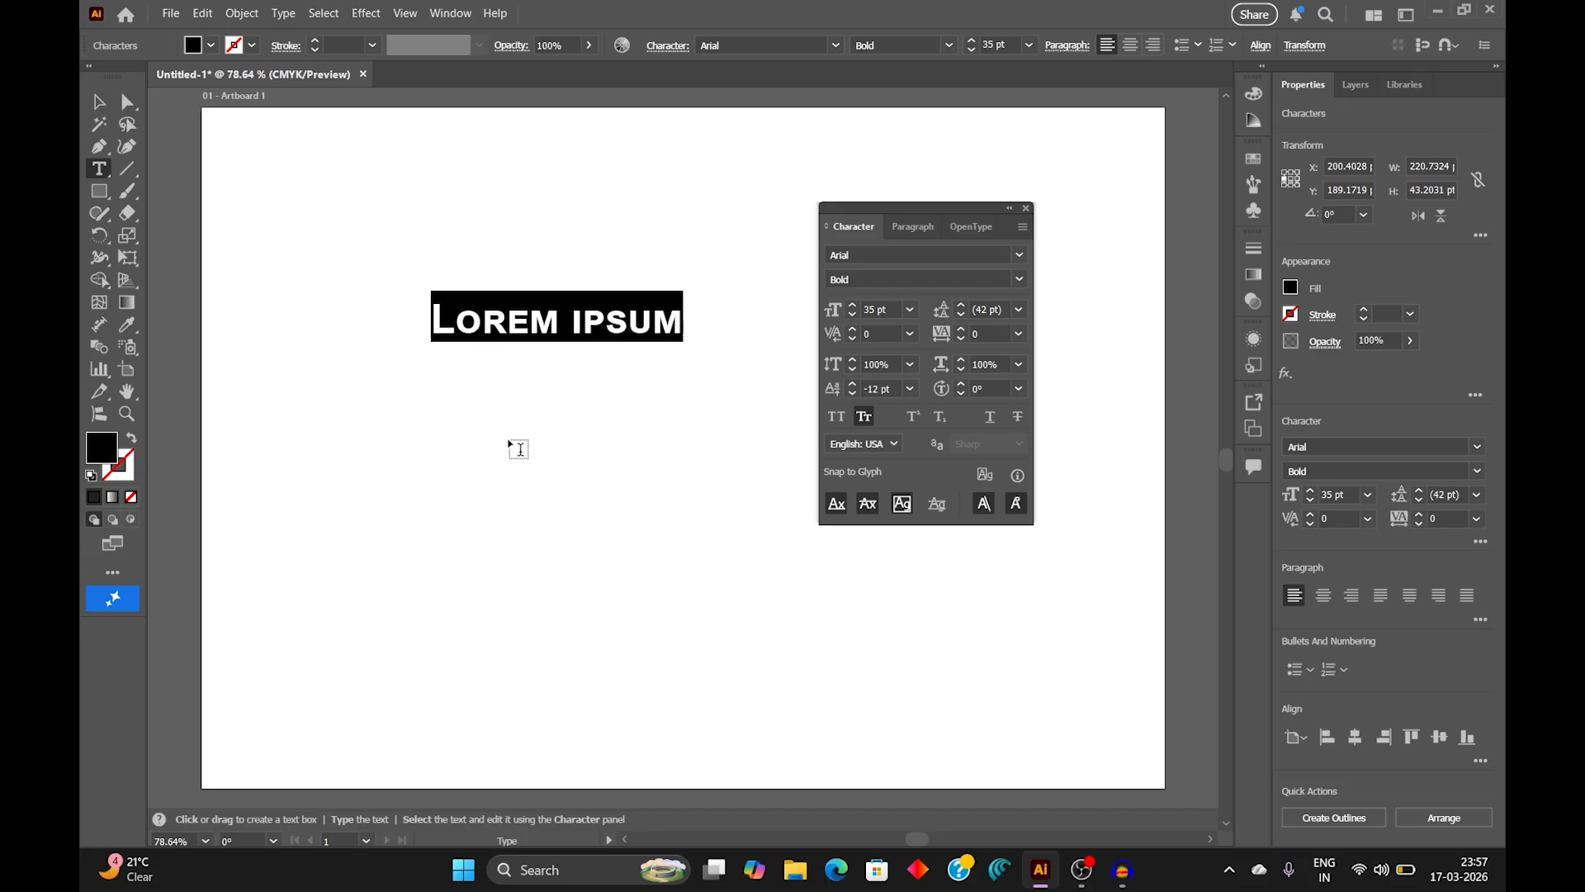
# Step: Add two separate text objects below "Lorem ipsum", reading "o2" and "20 rupess"
pyautogui.click(425, 439)
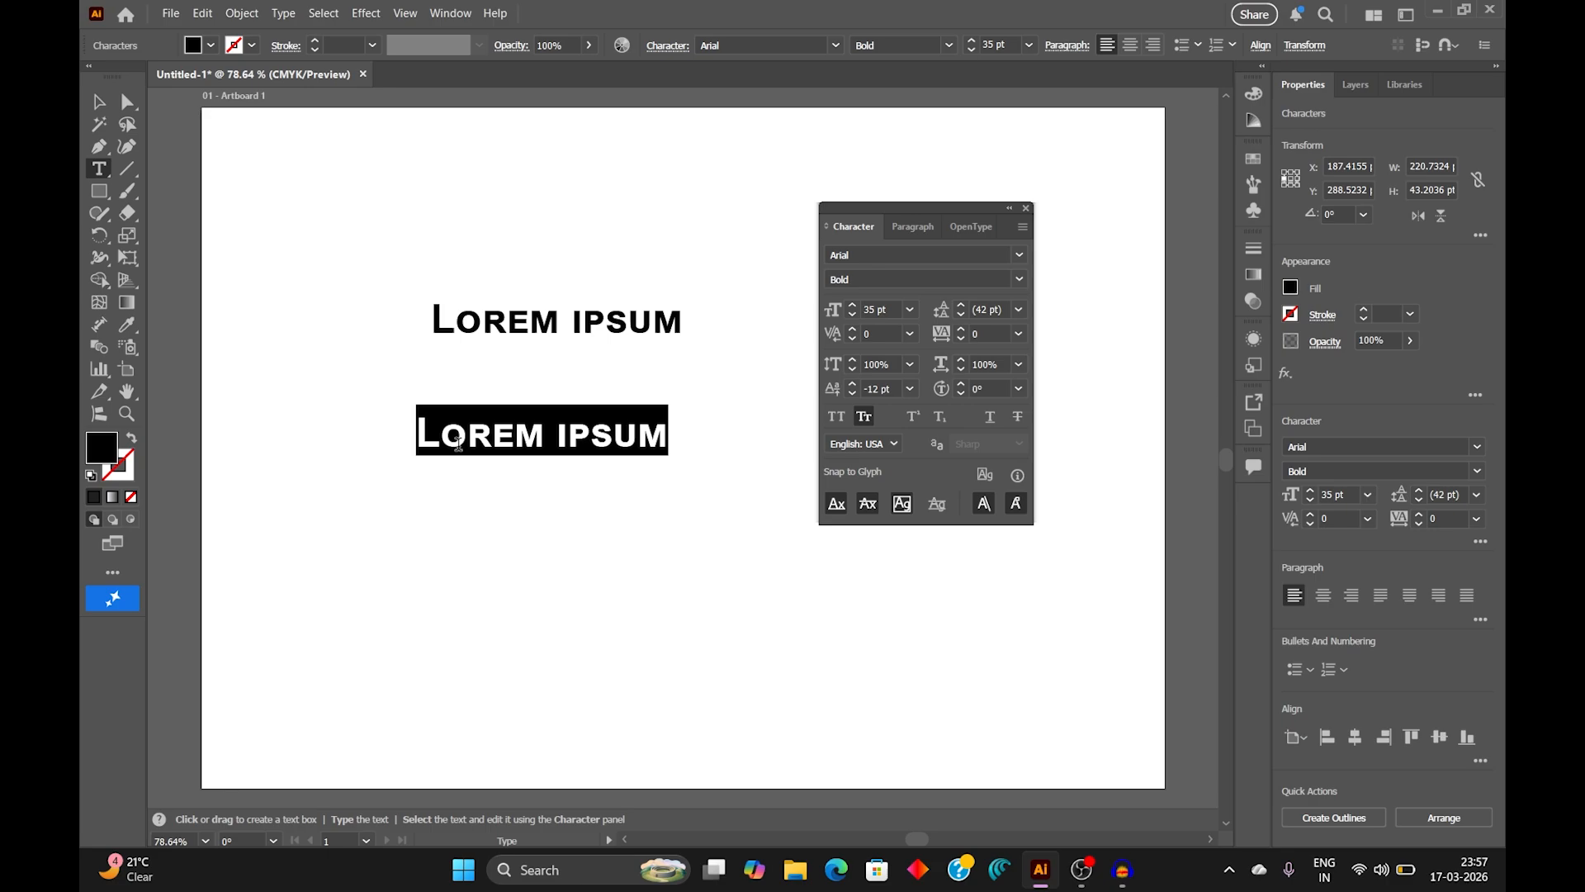
pyautogui.write('o2')
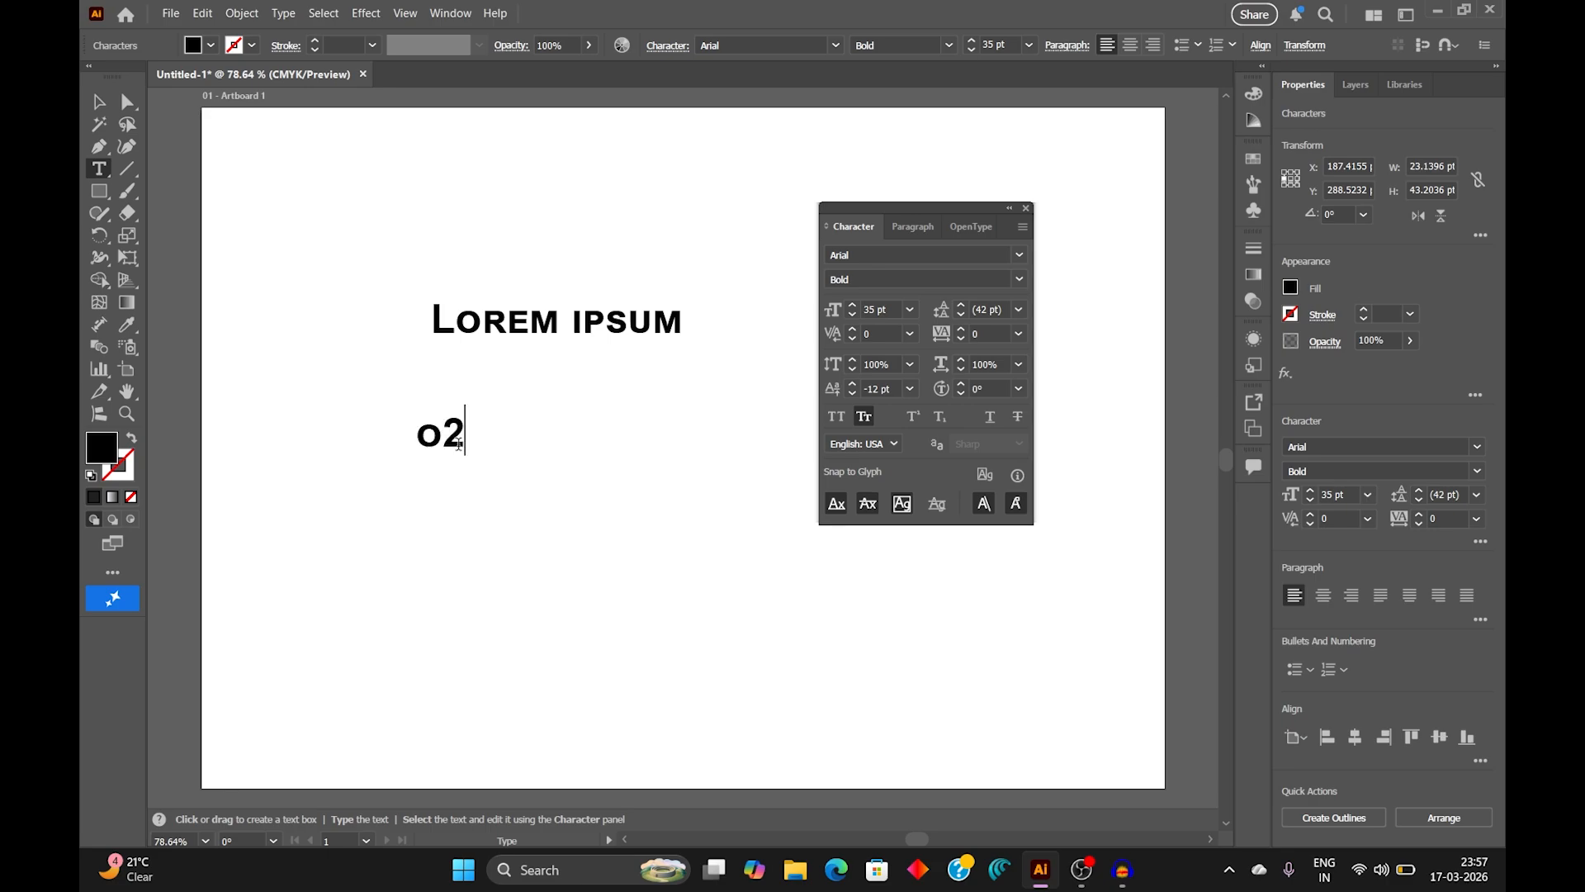
pyautogui.click(574, 453)
pyautogui.write('20')
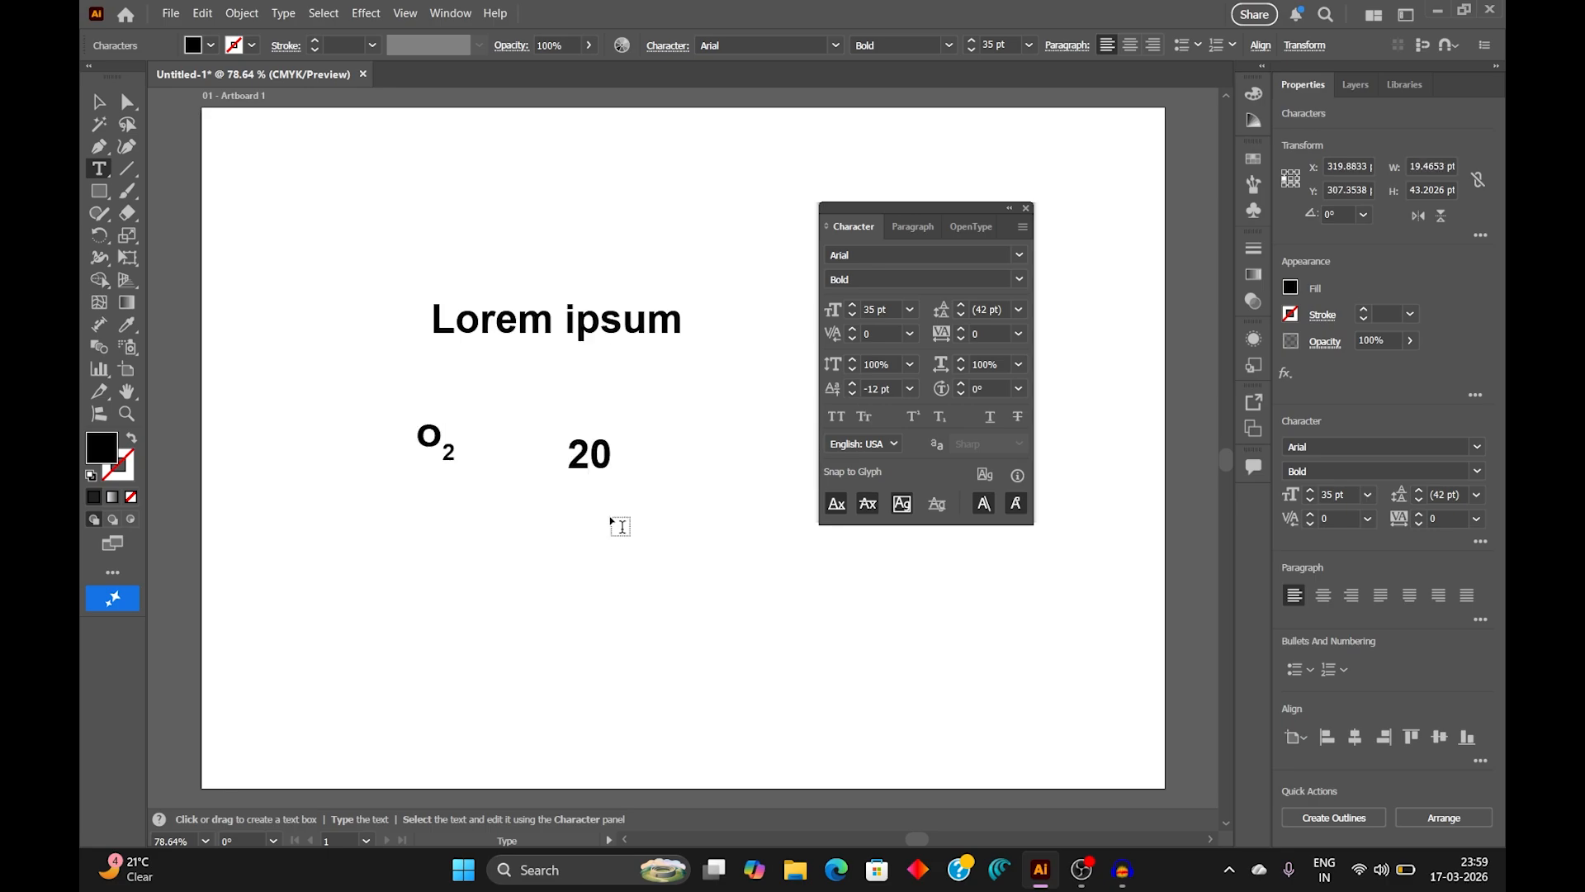
pyautogui.write(' rupess')
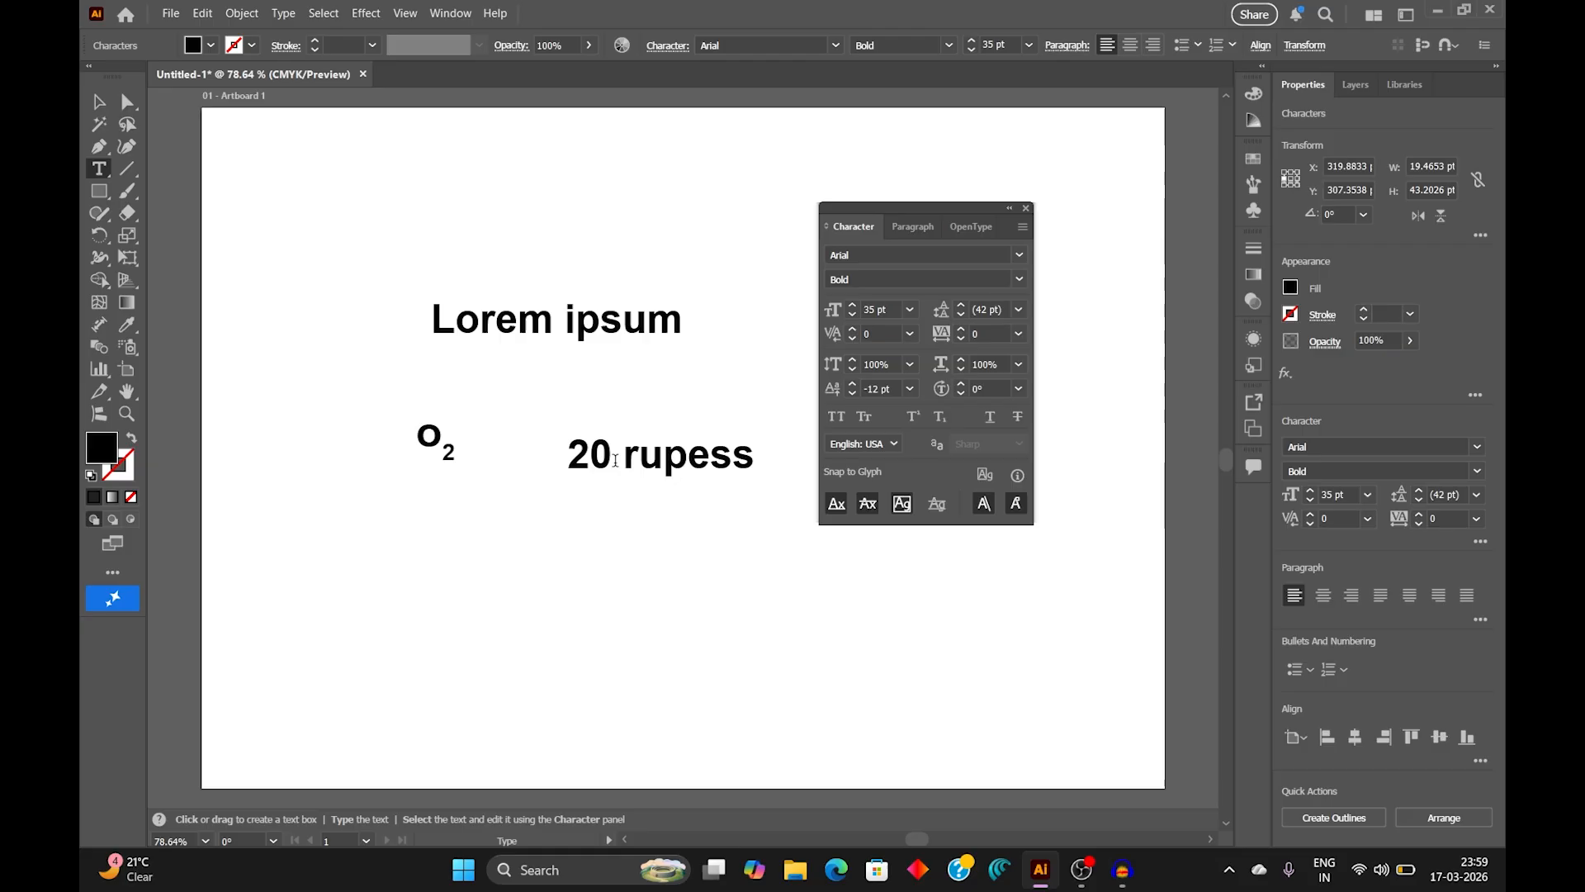
# Step: Apply Strikethrough to the number "20" in "20 rupess" and deselect the text
pyautogui.moveTo(615, 454); pyautogui.dragTo(577, 450)
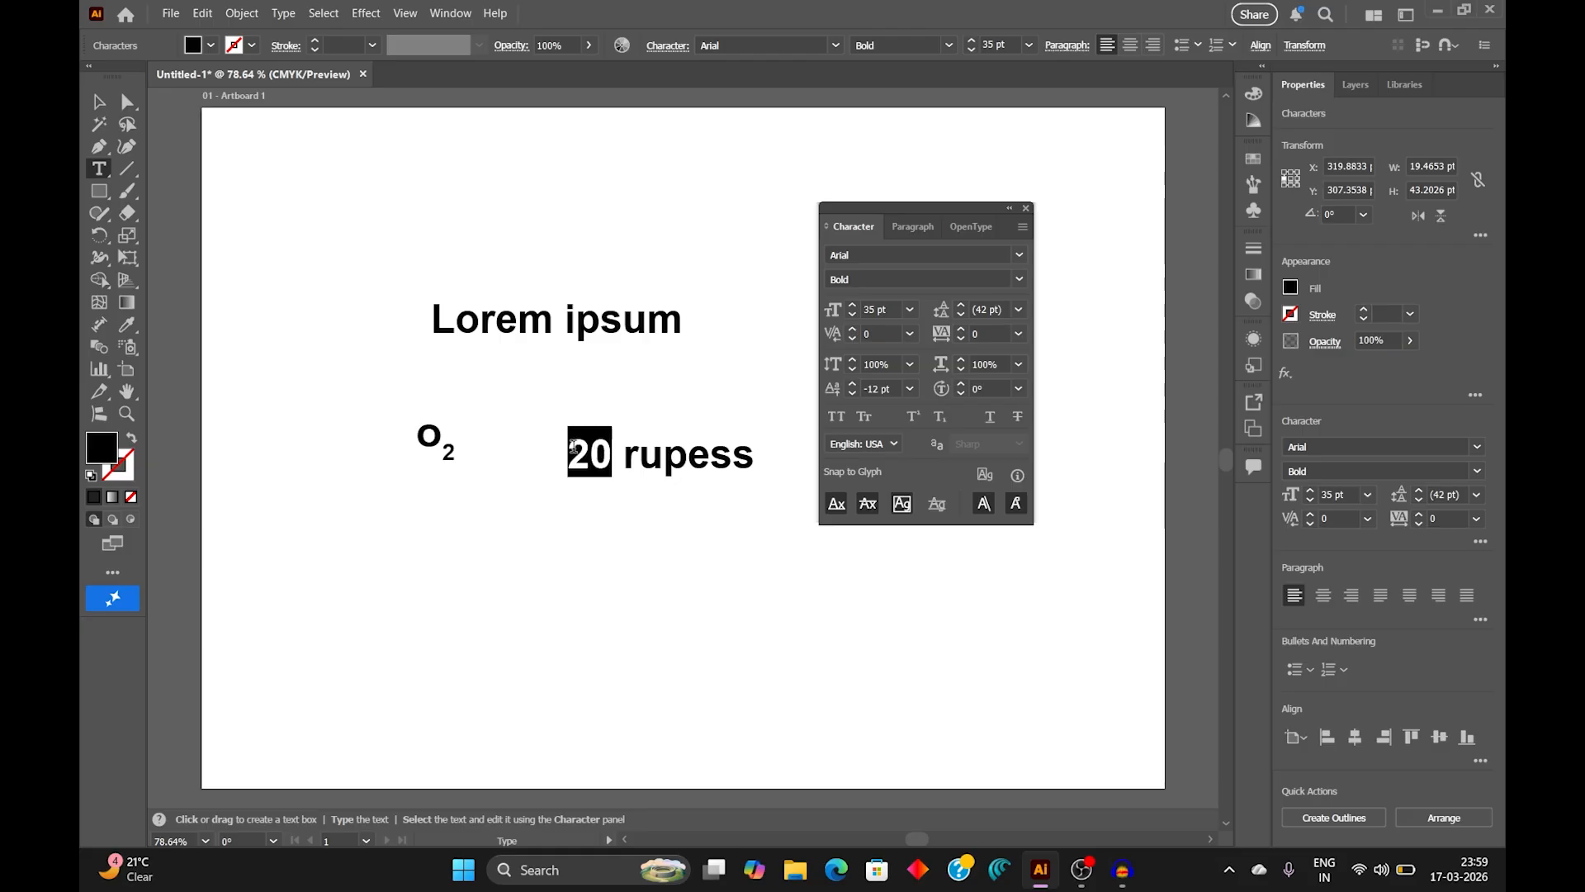
pyautogui.click(1018, 418)
pyautogui.click(100, 106)
pyautogui.click(650, 603)
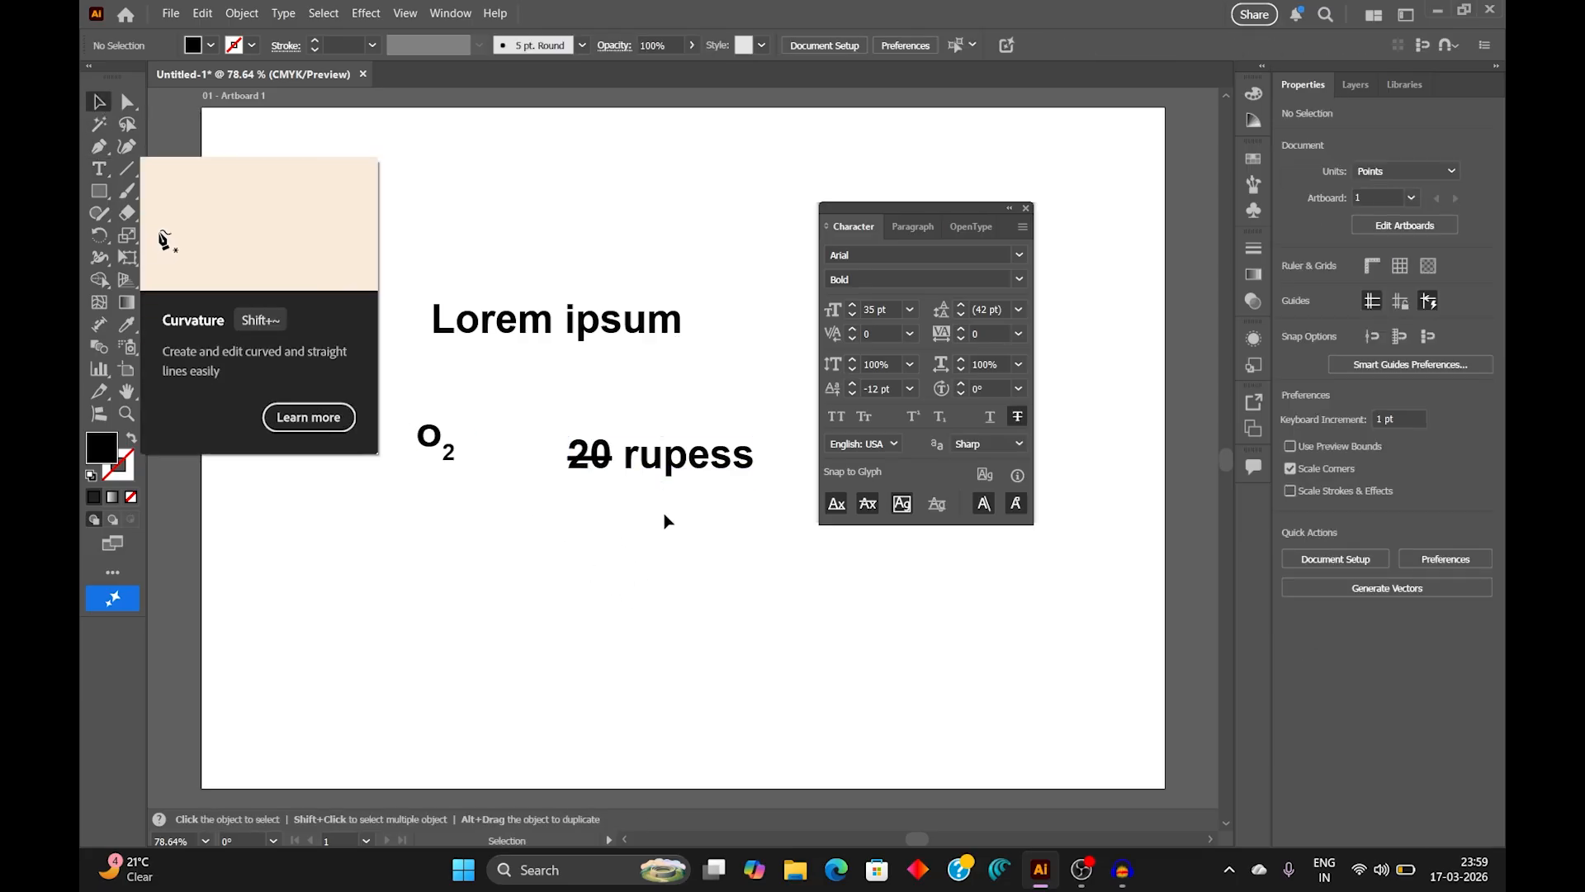